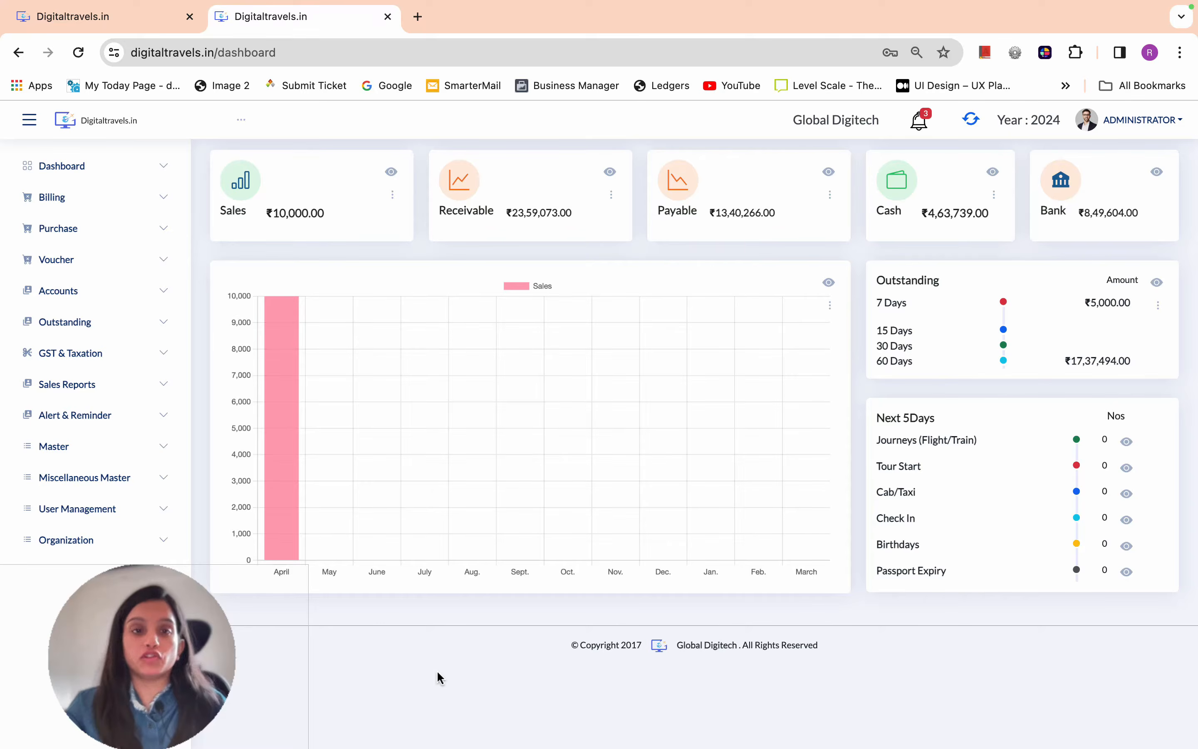
Examine the actions offered on the Sales, Receivable, Payable and Cash cards of the dashboard
click(244, 196)
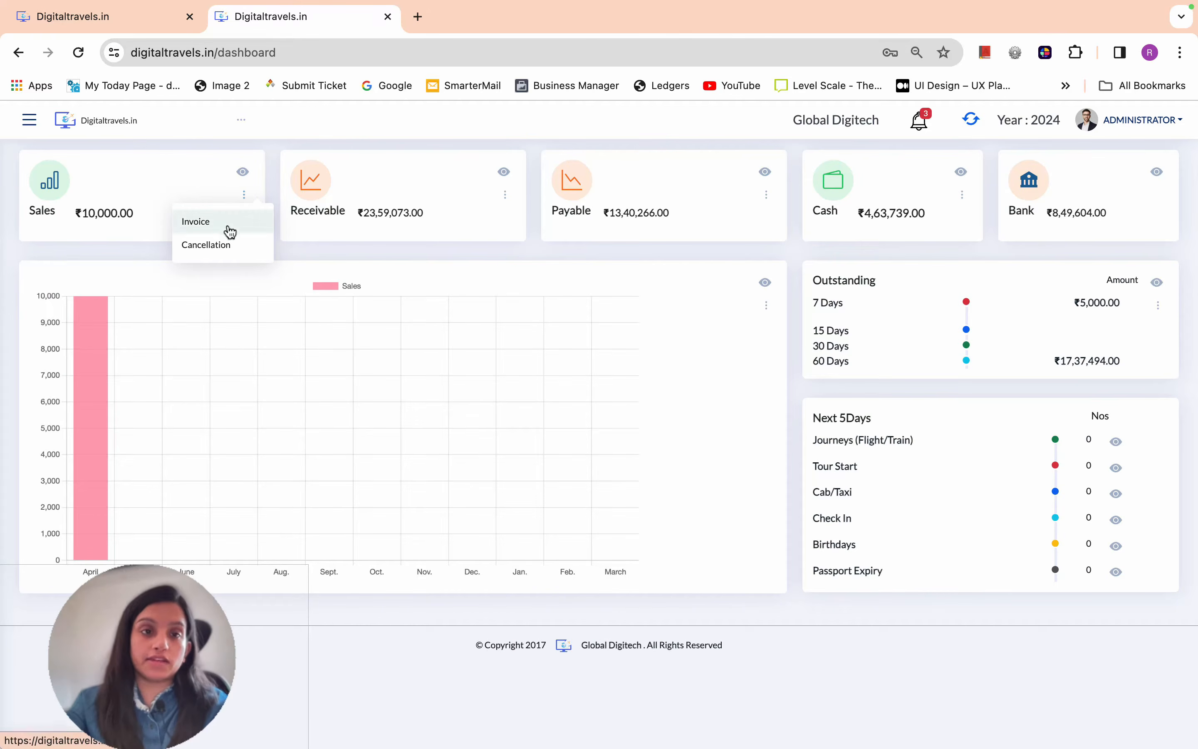
click(228, 247)
click(505, 195)
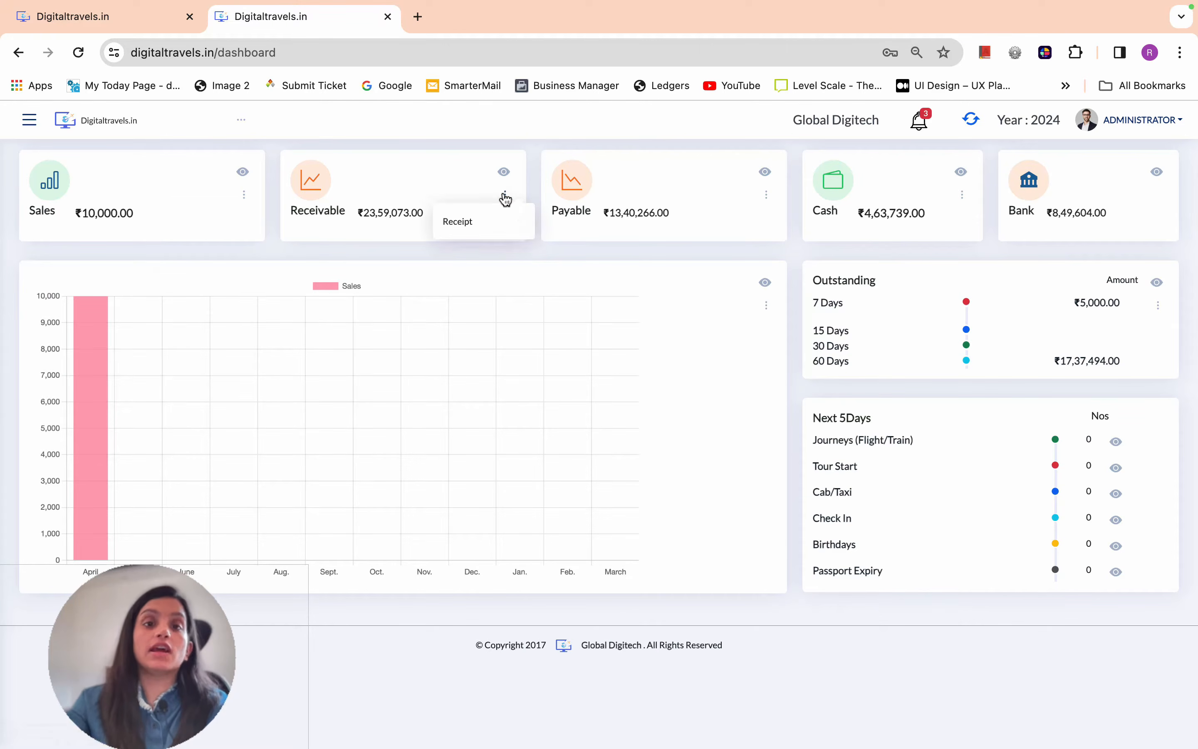
click(766, 196)
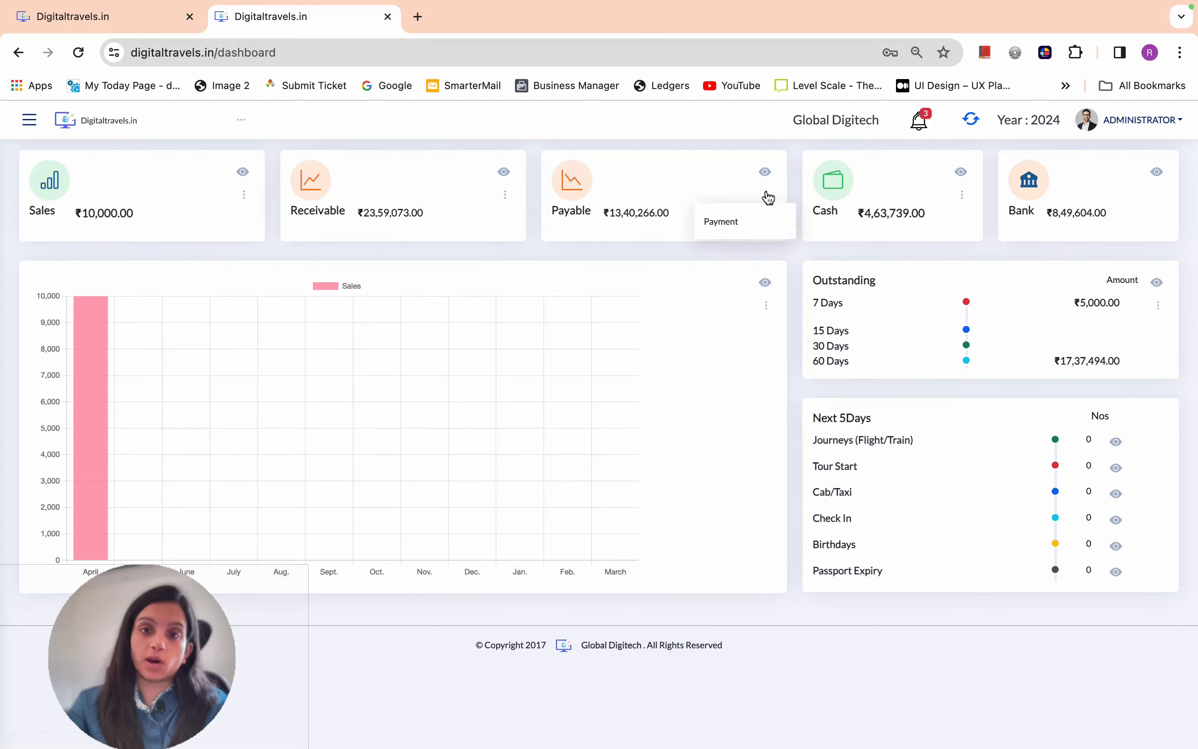
click(963, 195)
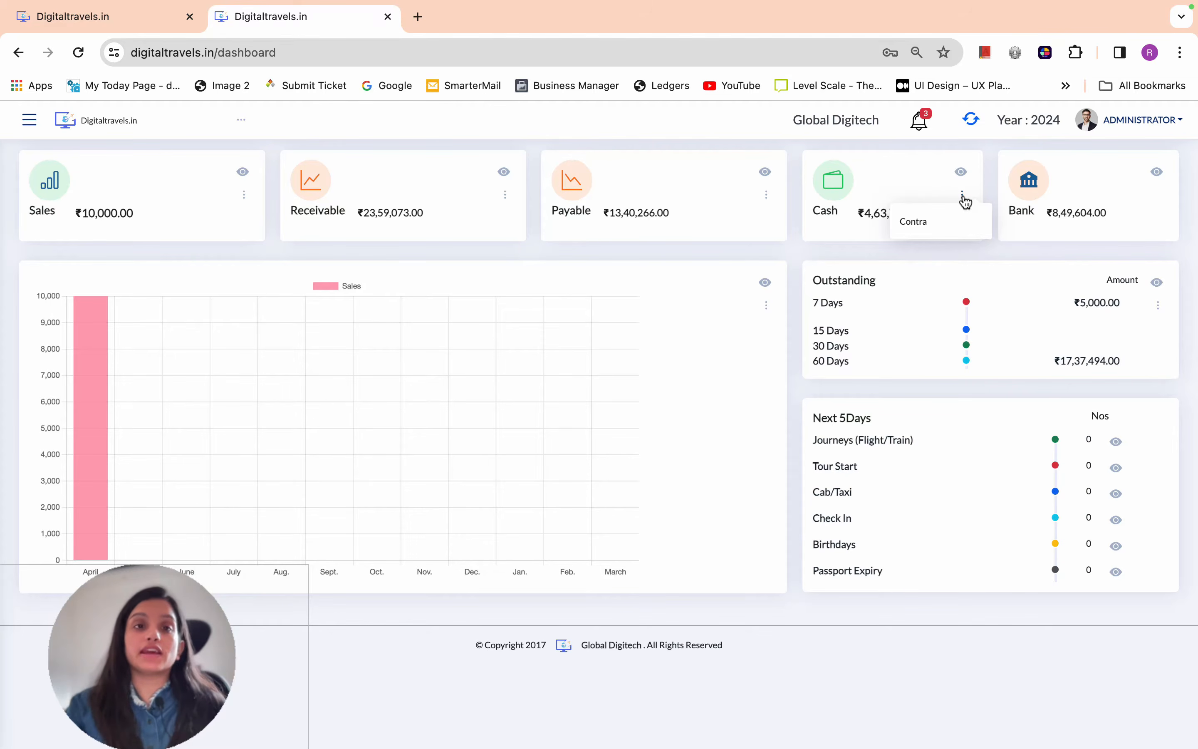
Open the Ledger master list and start a blank ledger profile
click(30, 122)
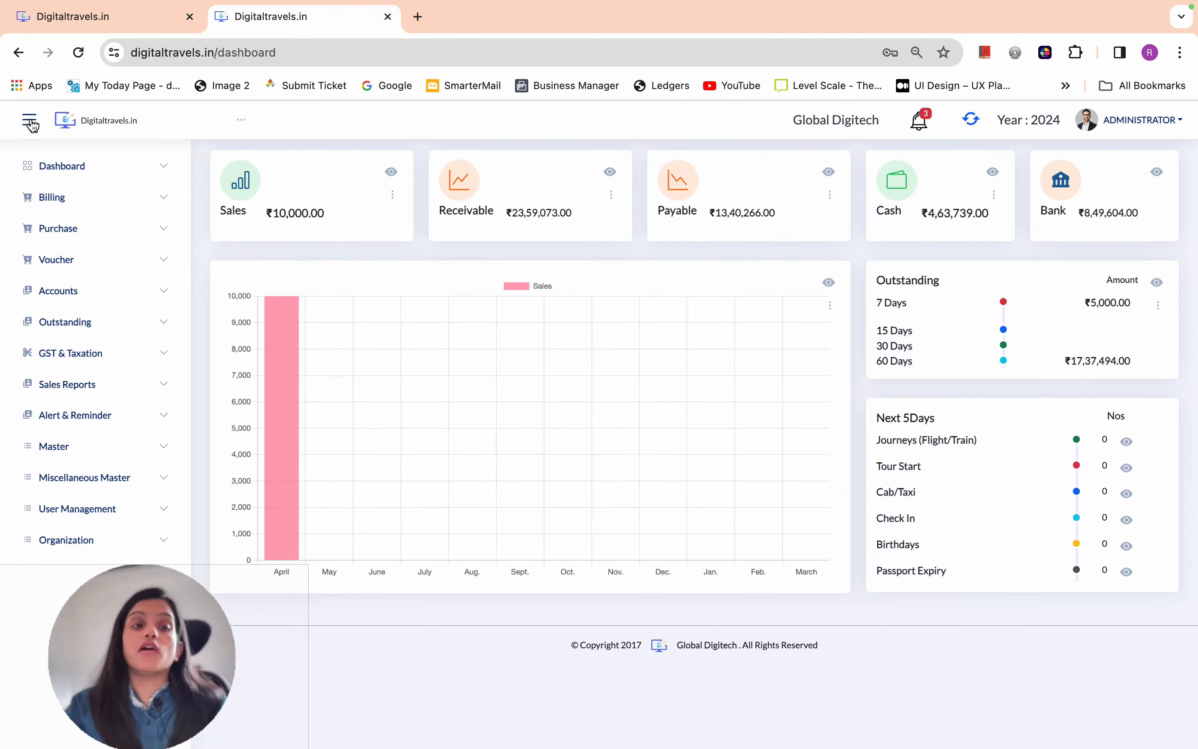
click(107, 447)
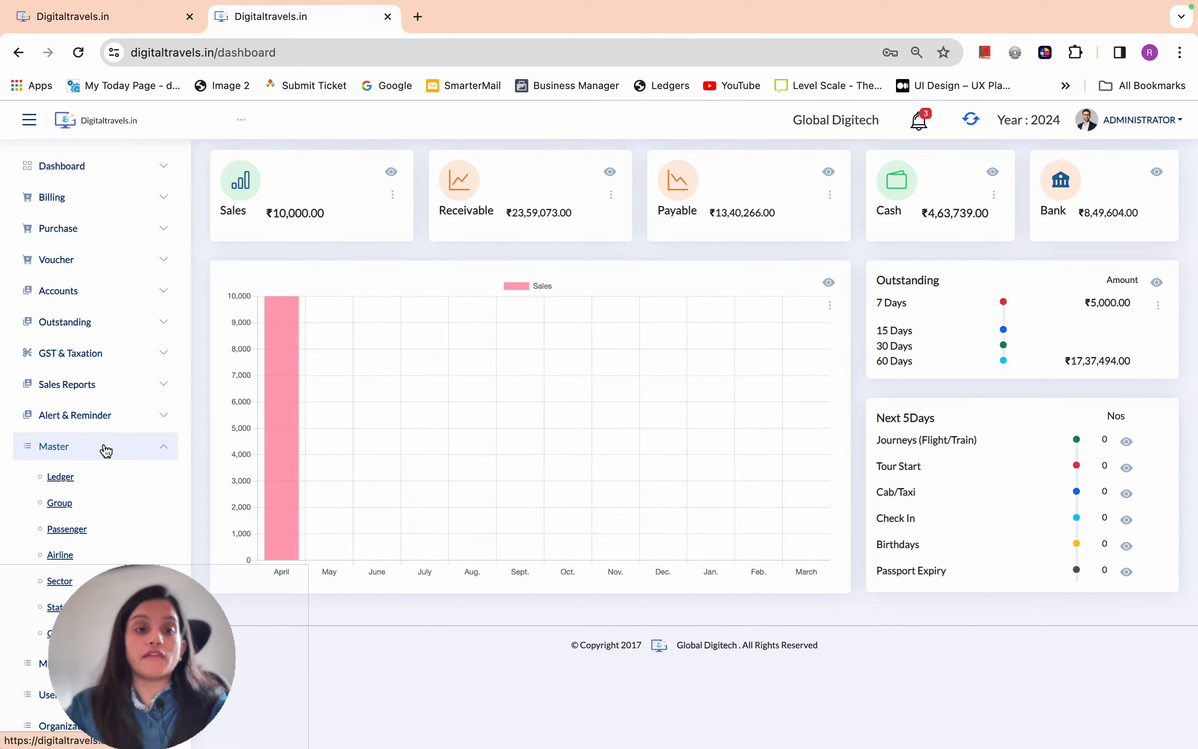
click(63, 478)
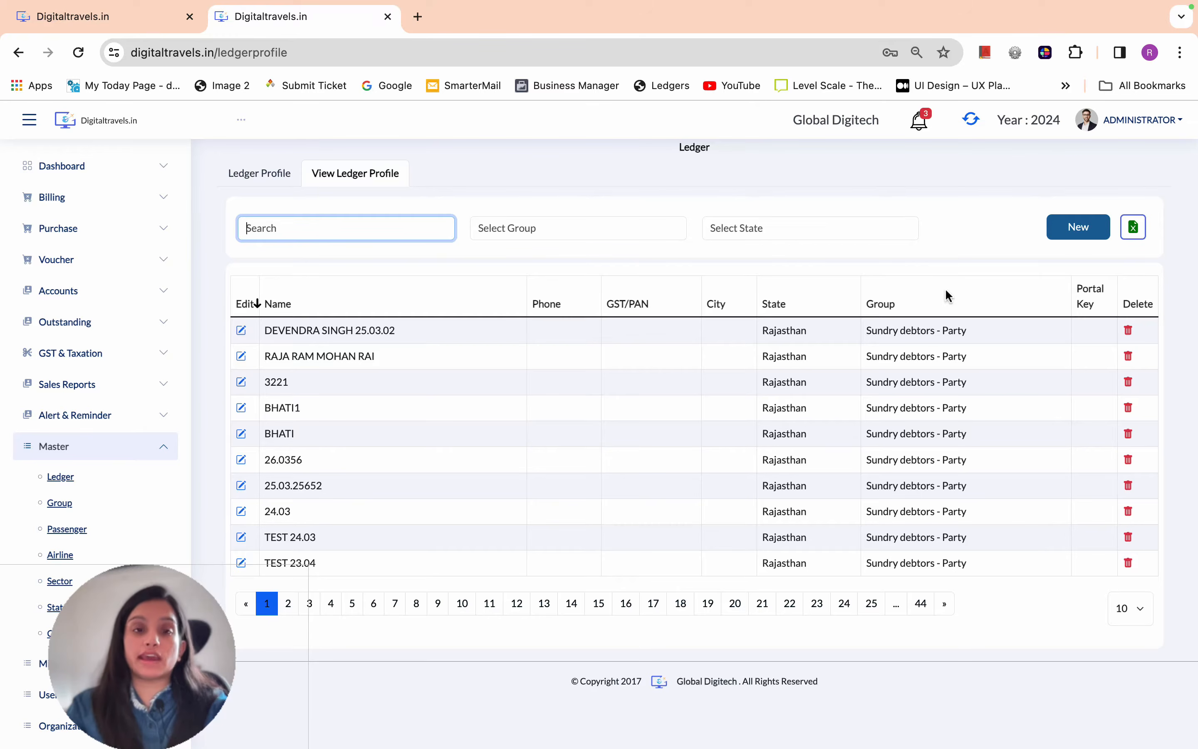
click(1096, 226)
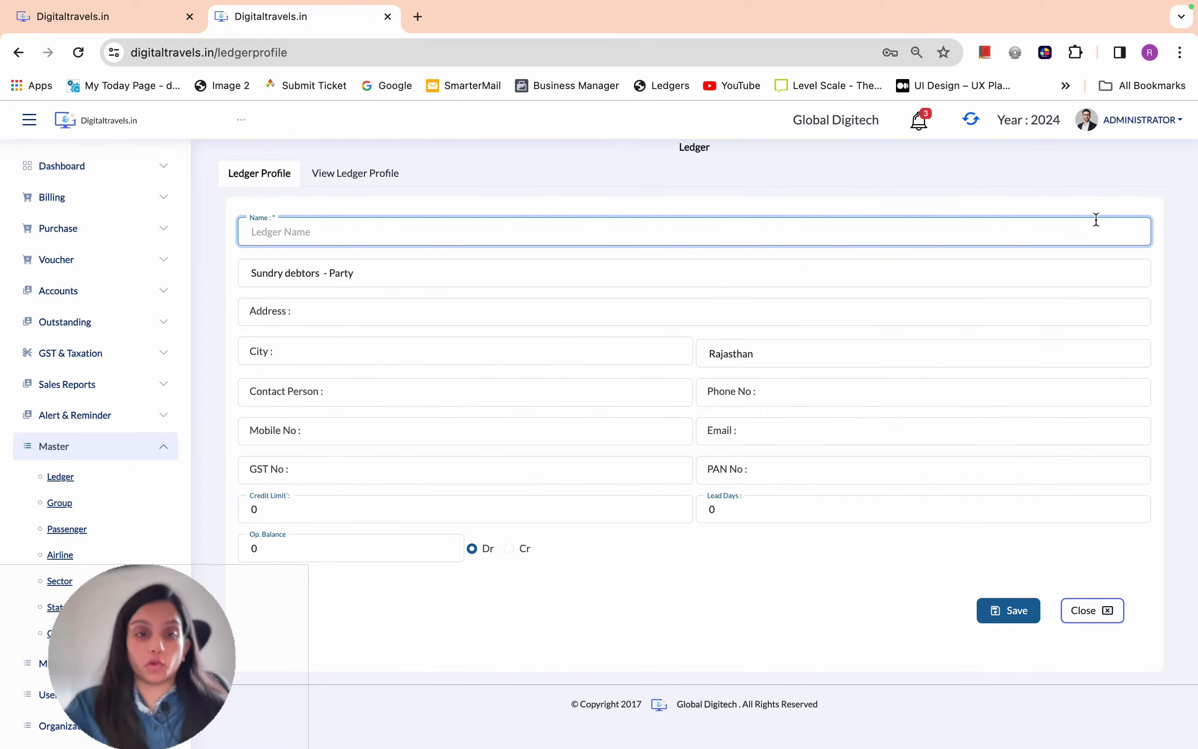
click(643, 198)
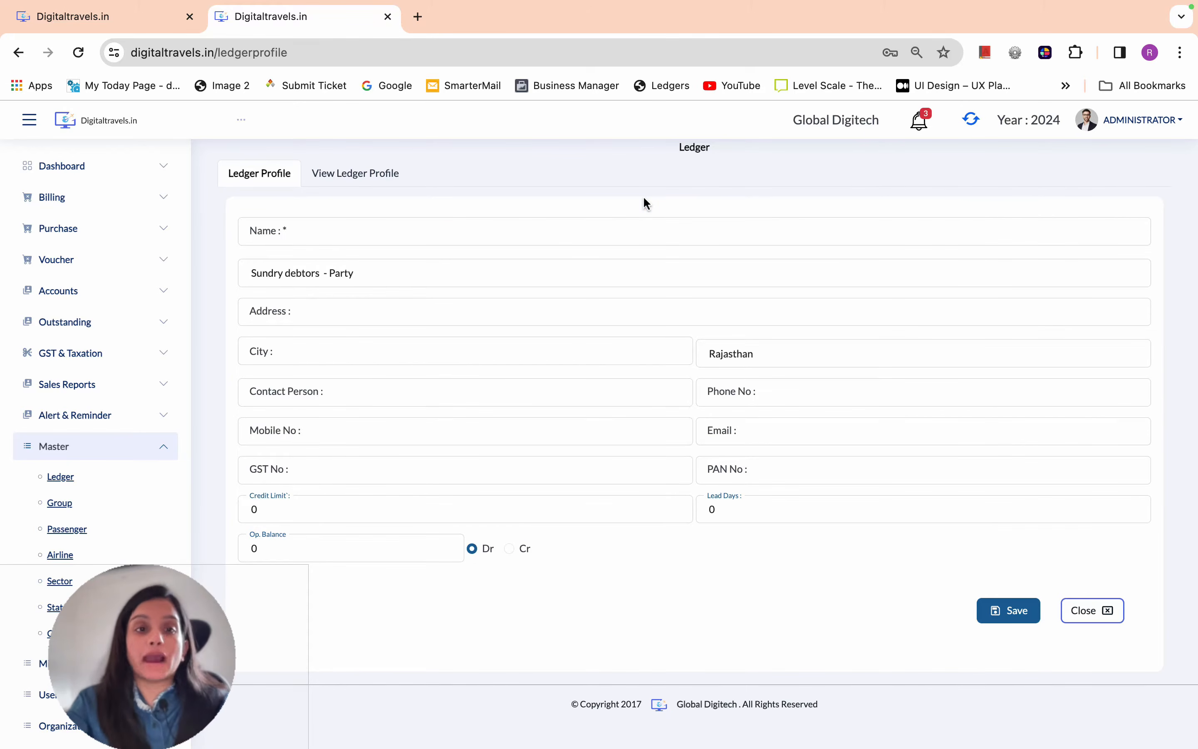
Name the new ledger PRIYANKA TRAVELS and assign it to the group Sundry debtors - Party
click(542, 232)
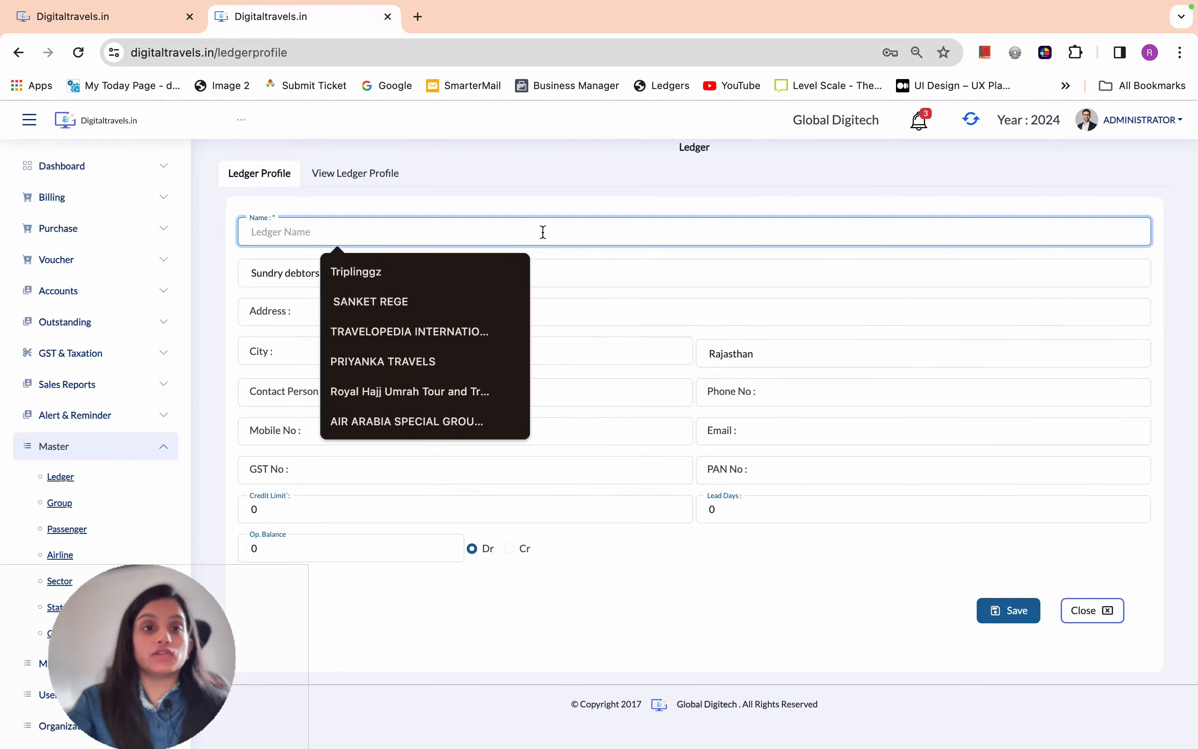
click(481, 351)
click(237, 274)
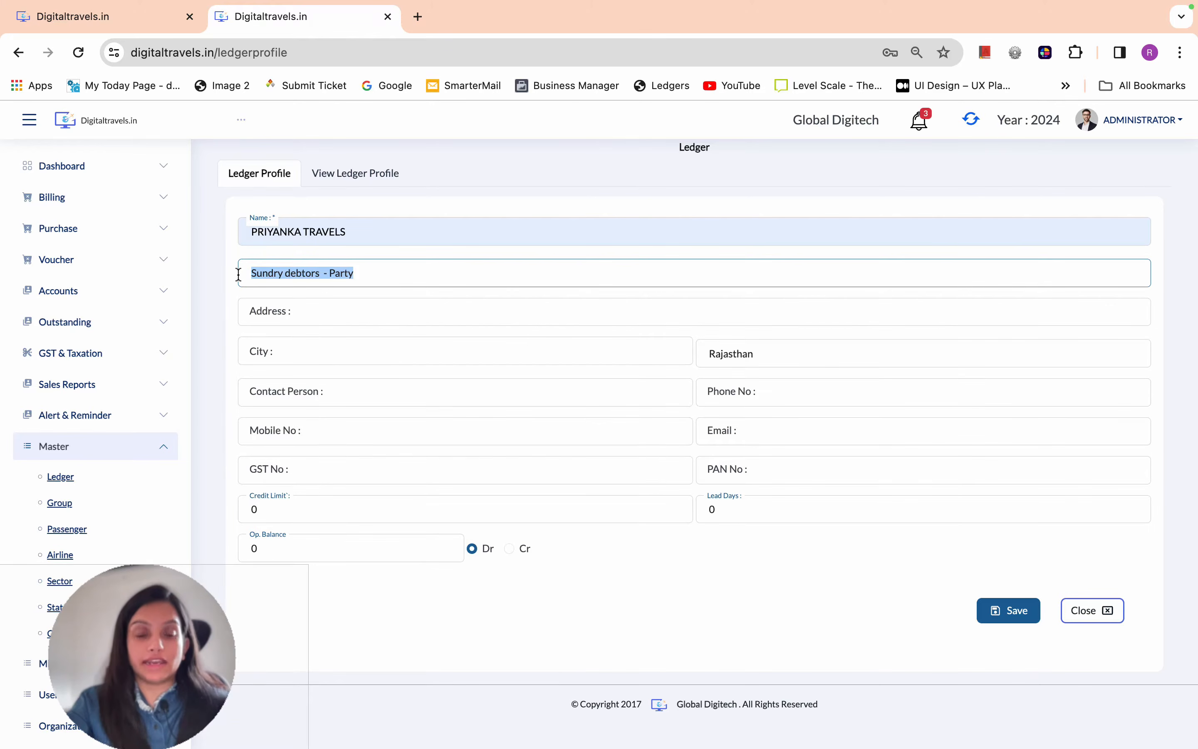
text(sundr)
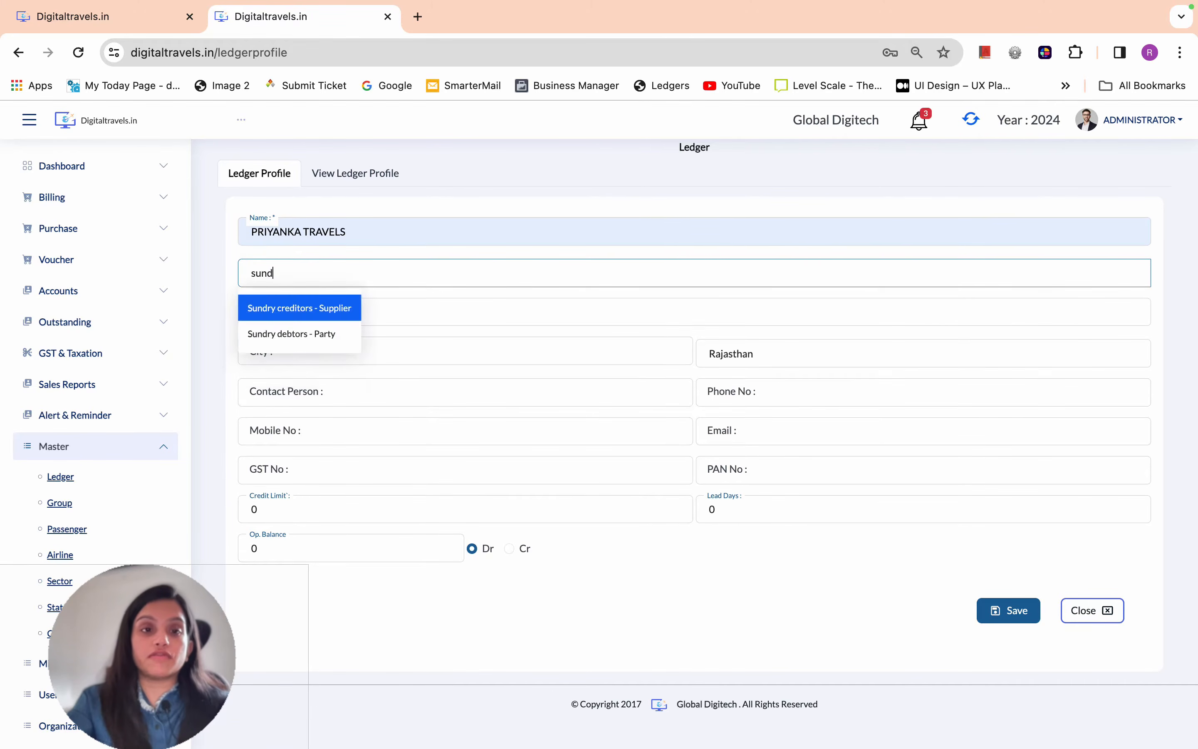
click(286, 333)
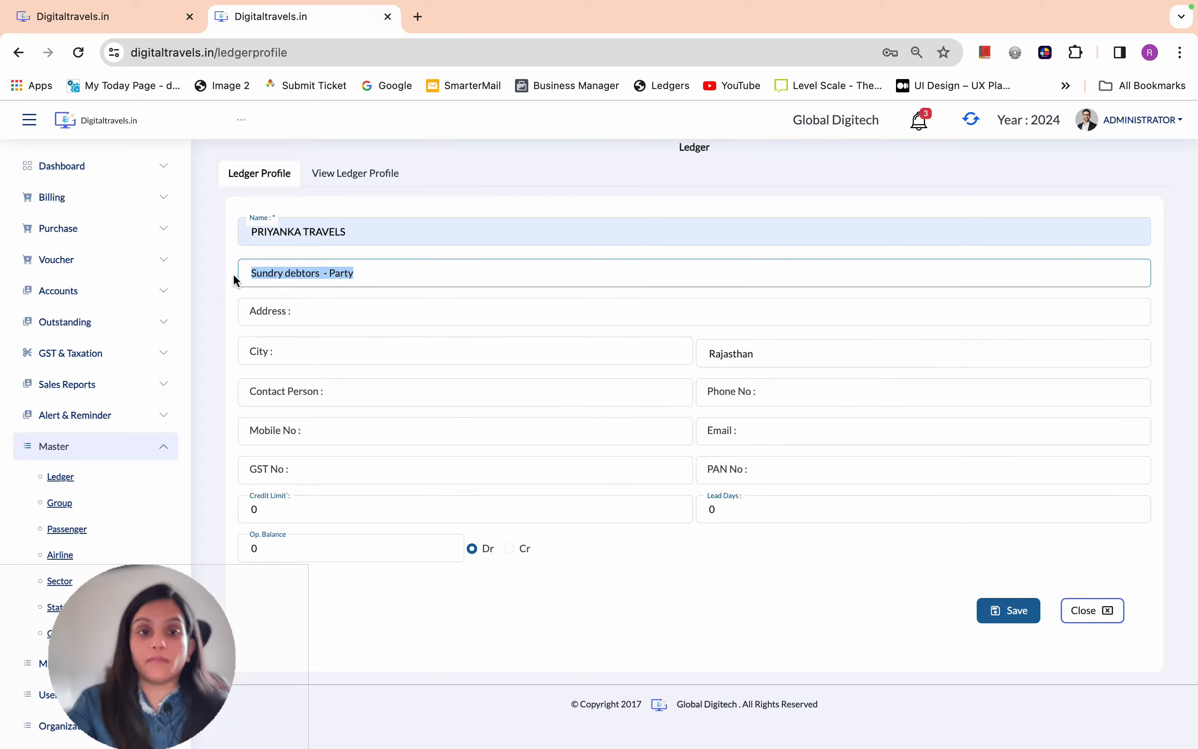
Enter the party's street address, with Jaipur as the city and Rajasthan as the state
click(275, 312)
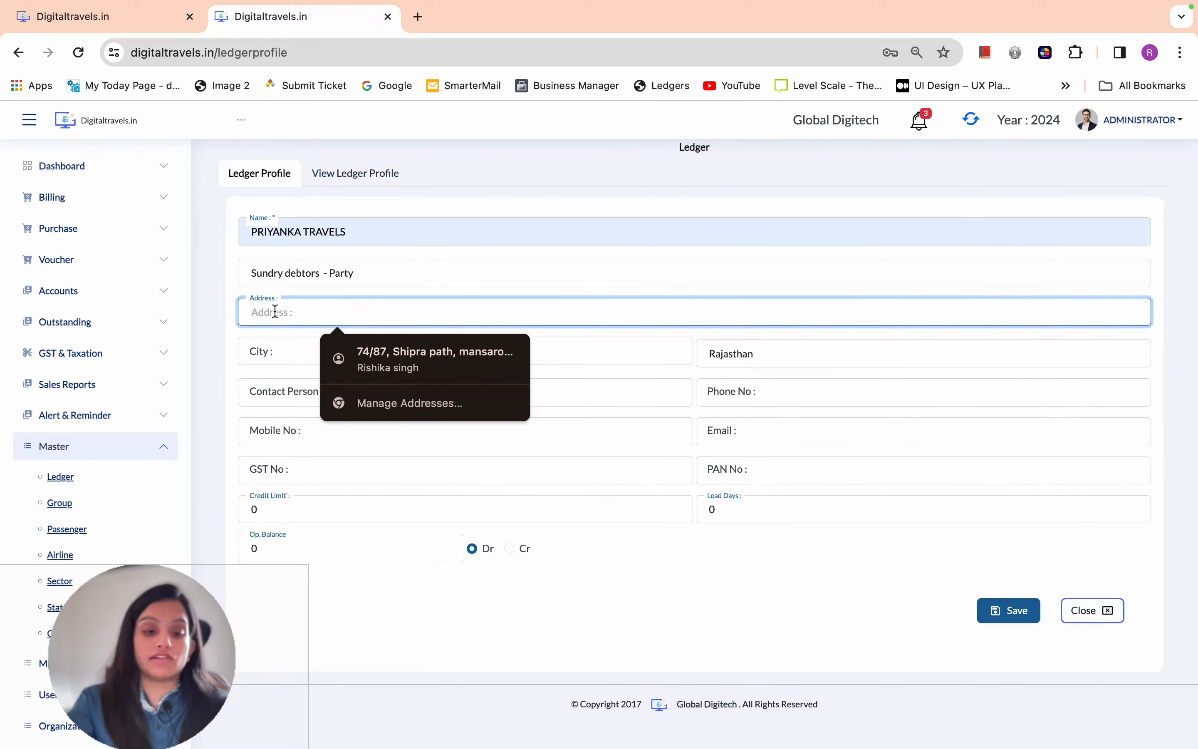
text(345-yemen road-yemen)
click(286, 351)
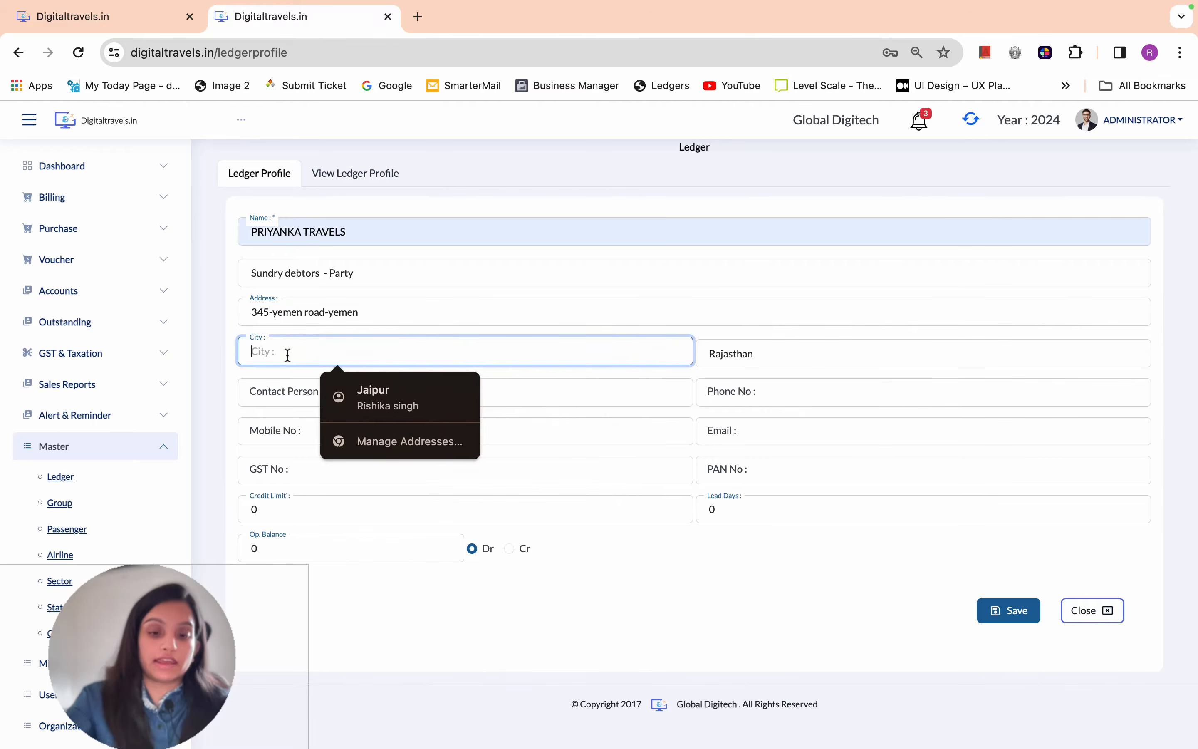
text(Jaipur)
click(797, 352)
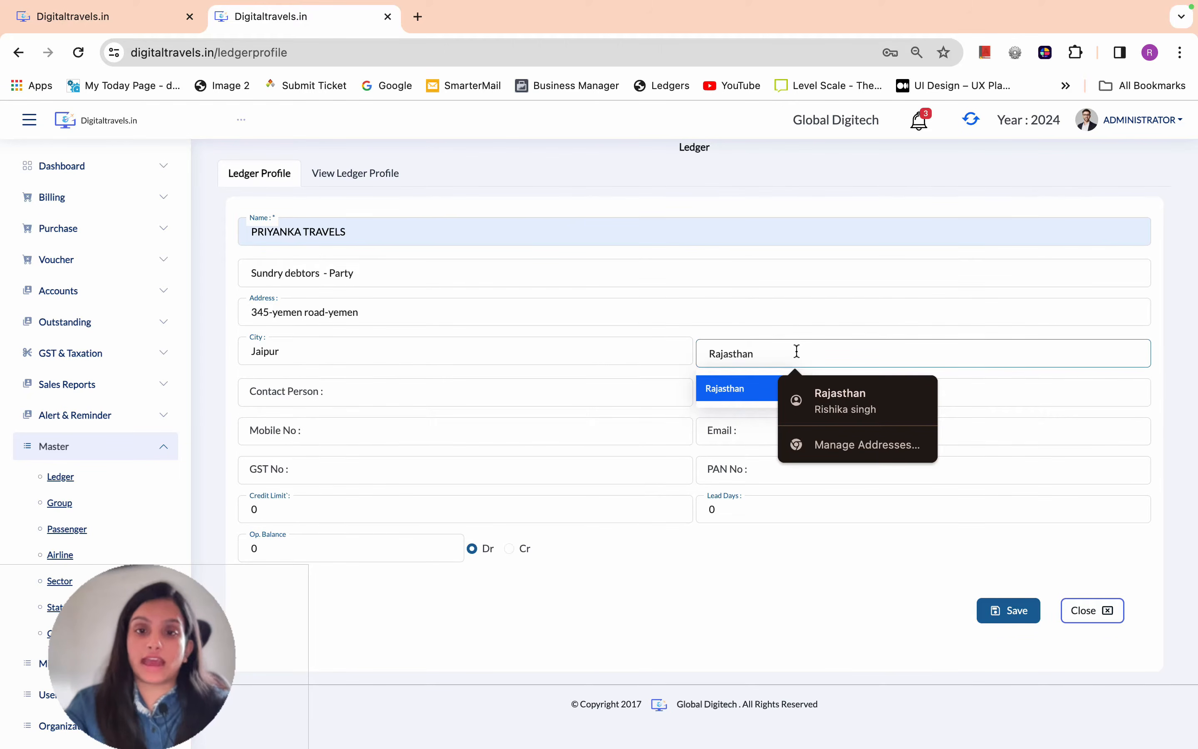
click(743, 388)
click(425, 391)
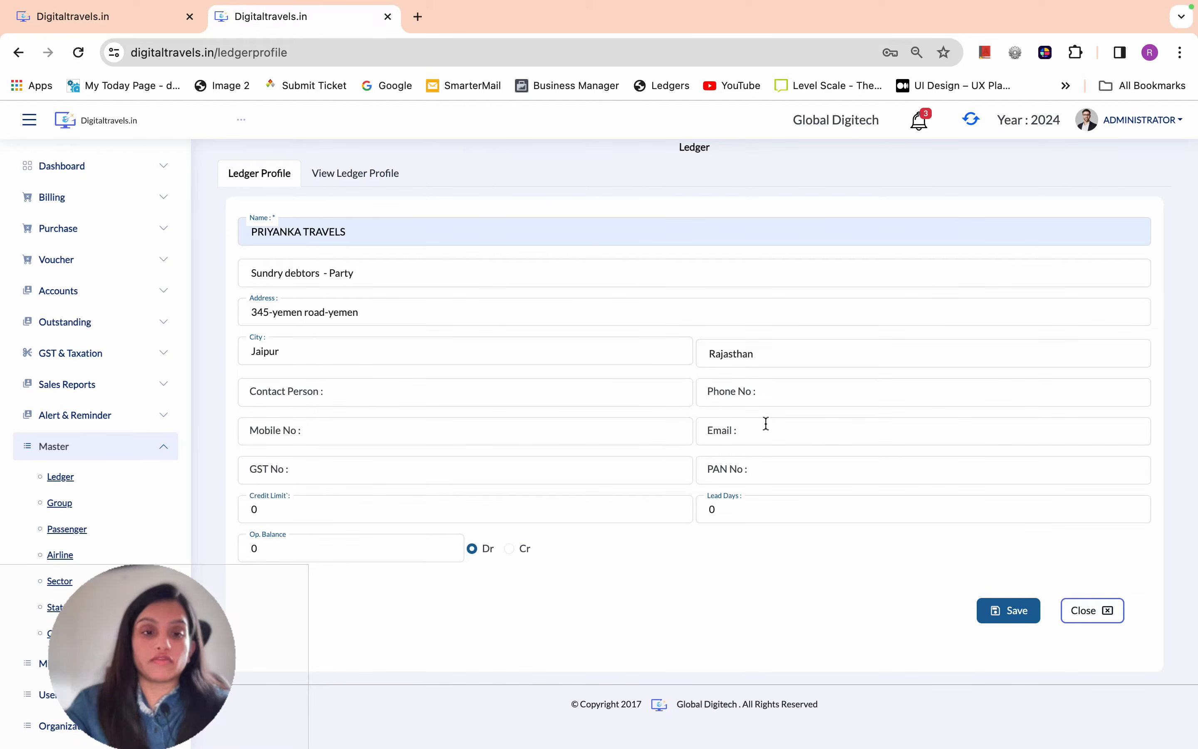
Enter the party's GST number, leaving the PAN and credit limit fields as they are
click(542, 471)
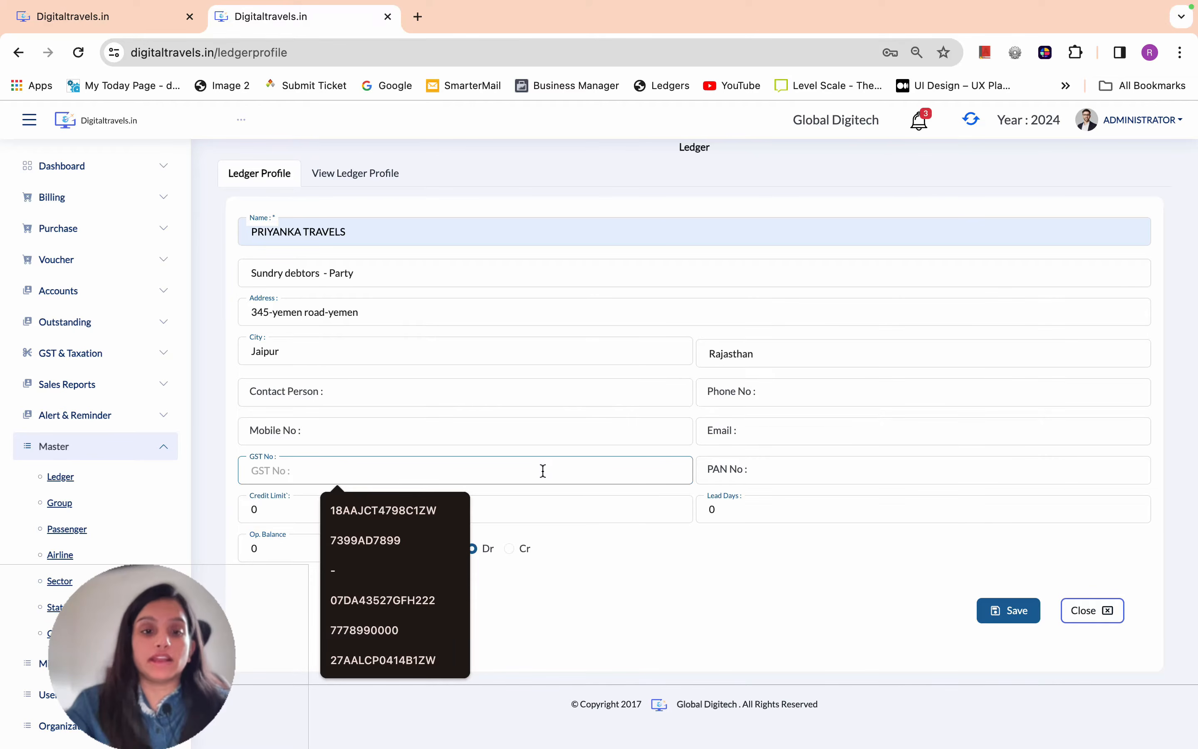
text(7d)
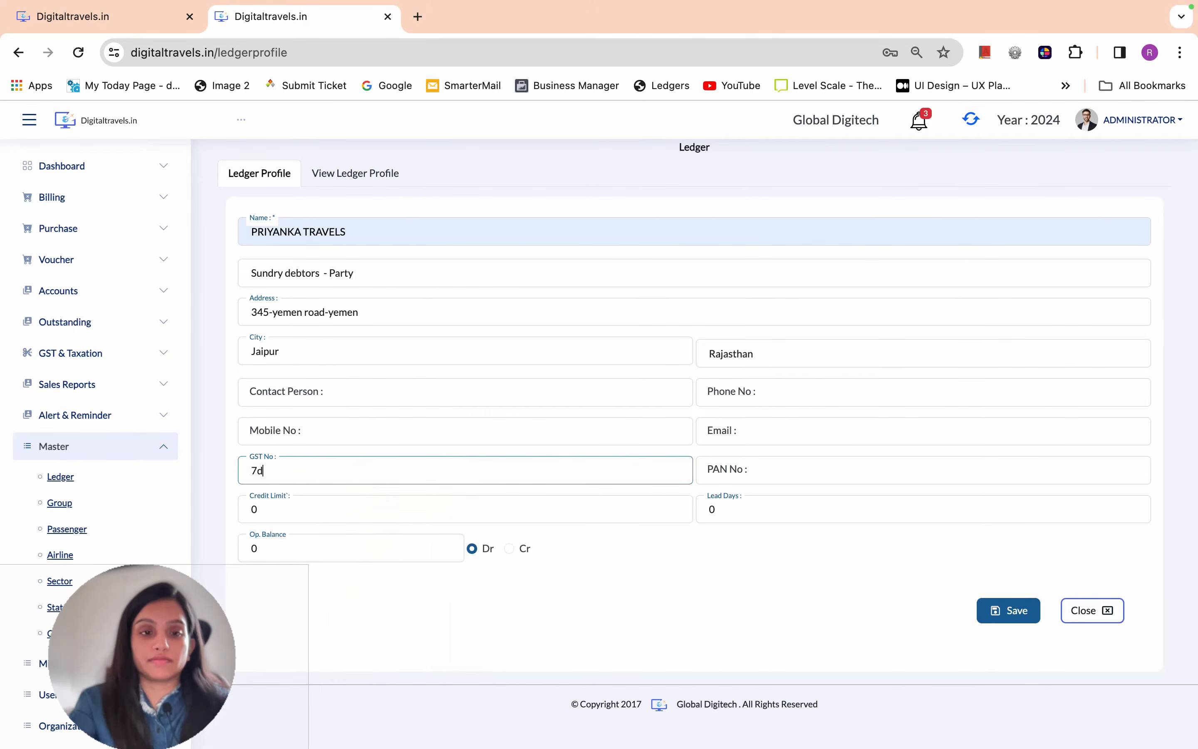
key(BackSpace)
text(DF)
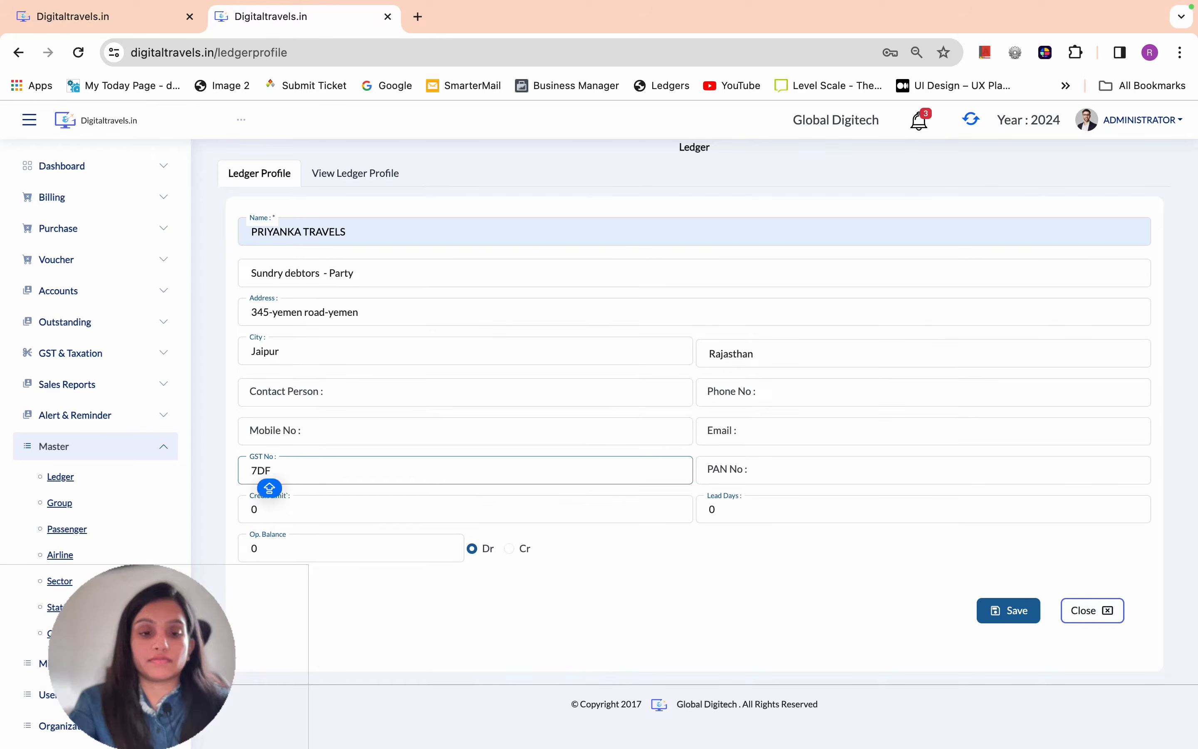
text(23ERTY)
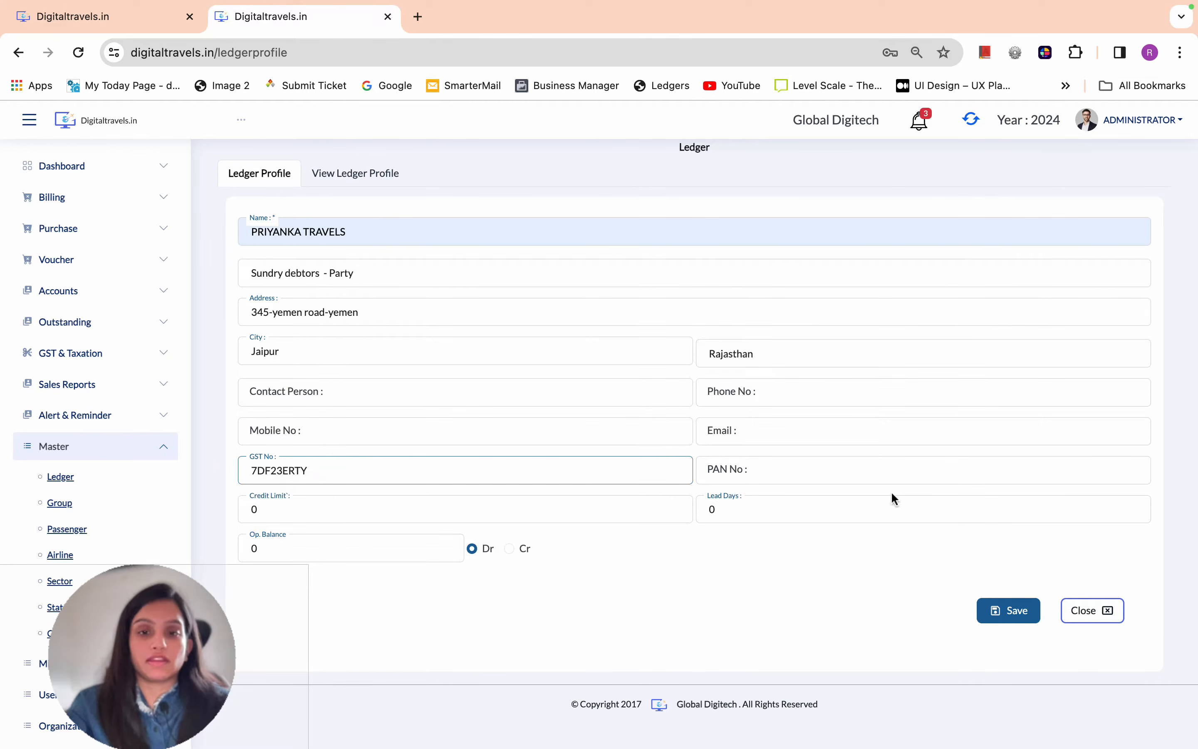
click(852, 471)
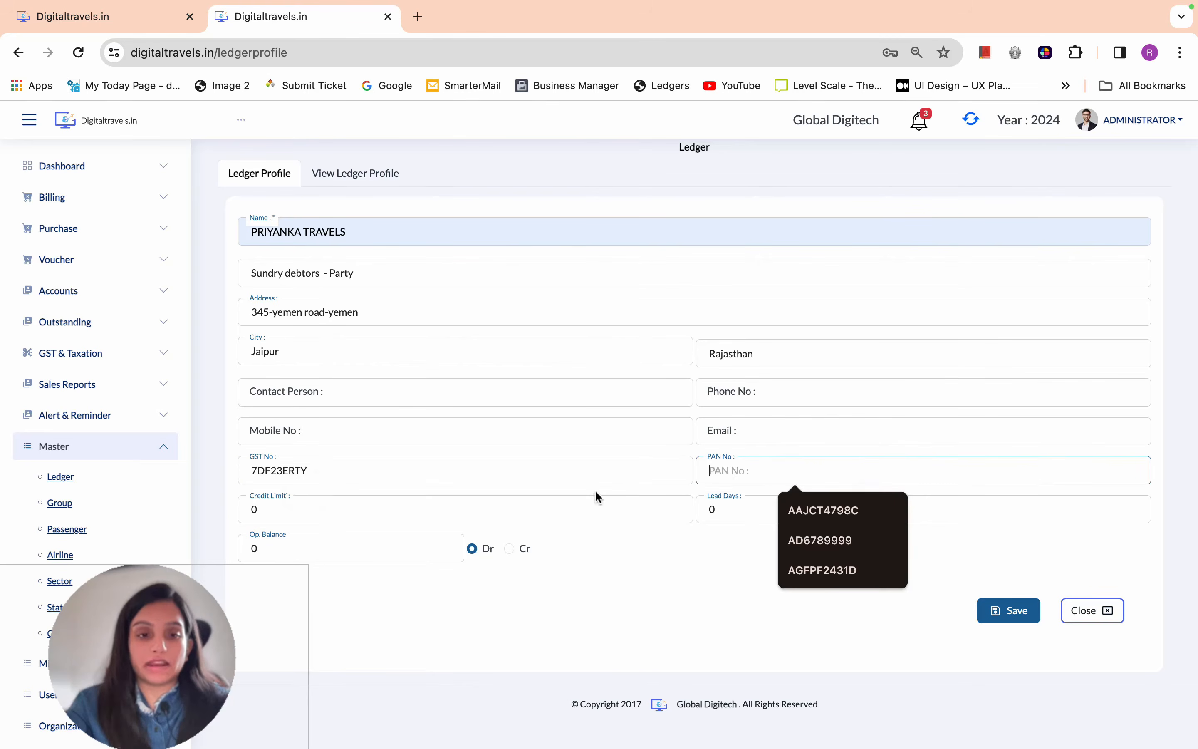
click(558, 505)
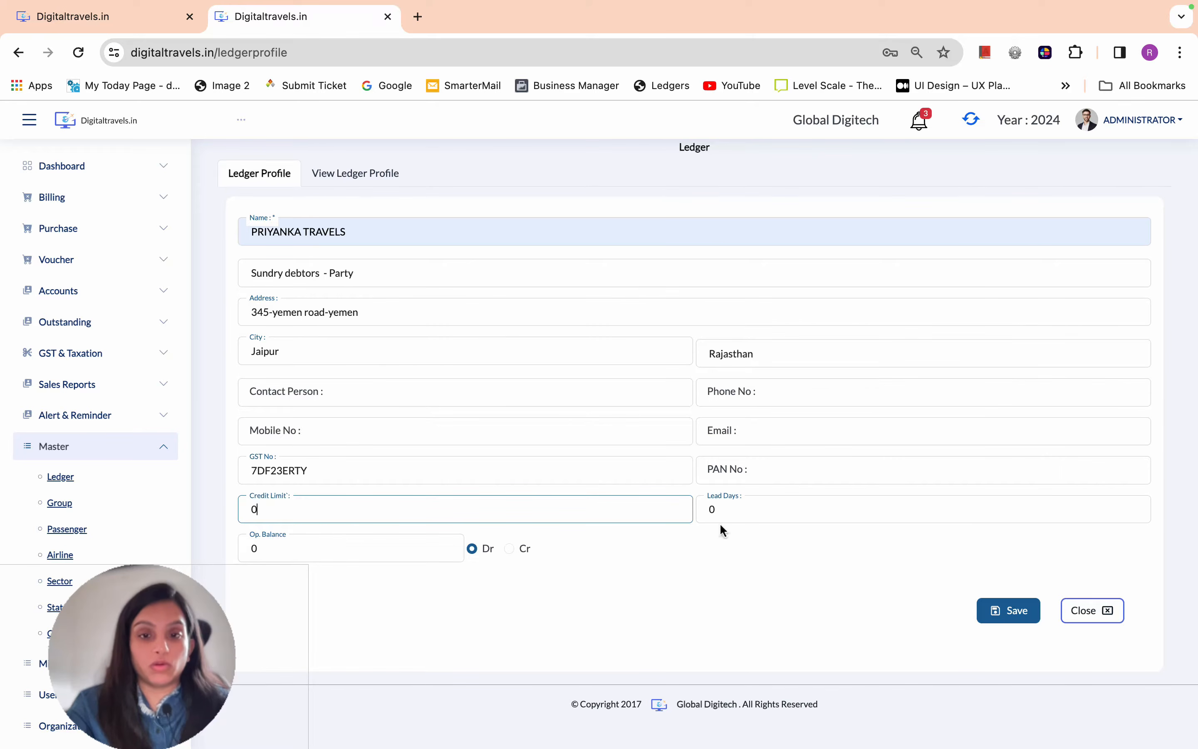
Set the opening balance of the PRIYANKA TRAVELS ledger to 20000 and save the ledger
click(375, 553)
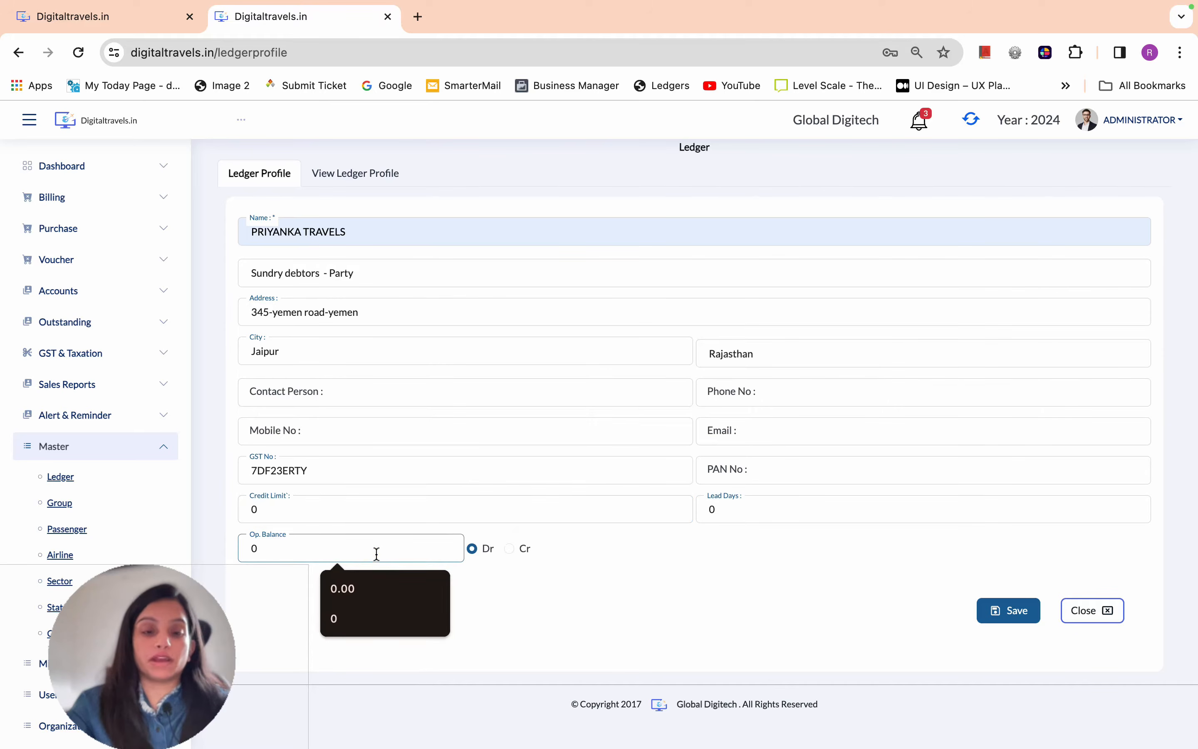
double_click(376, 553)
text(20000)
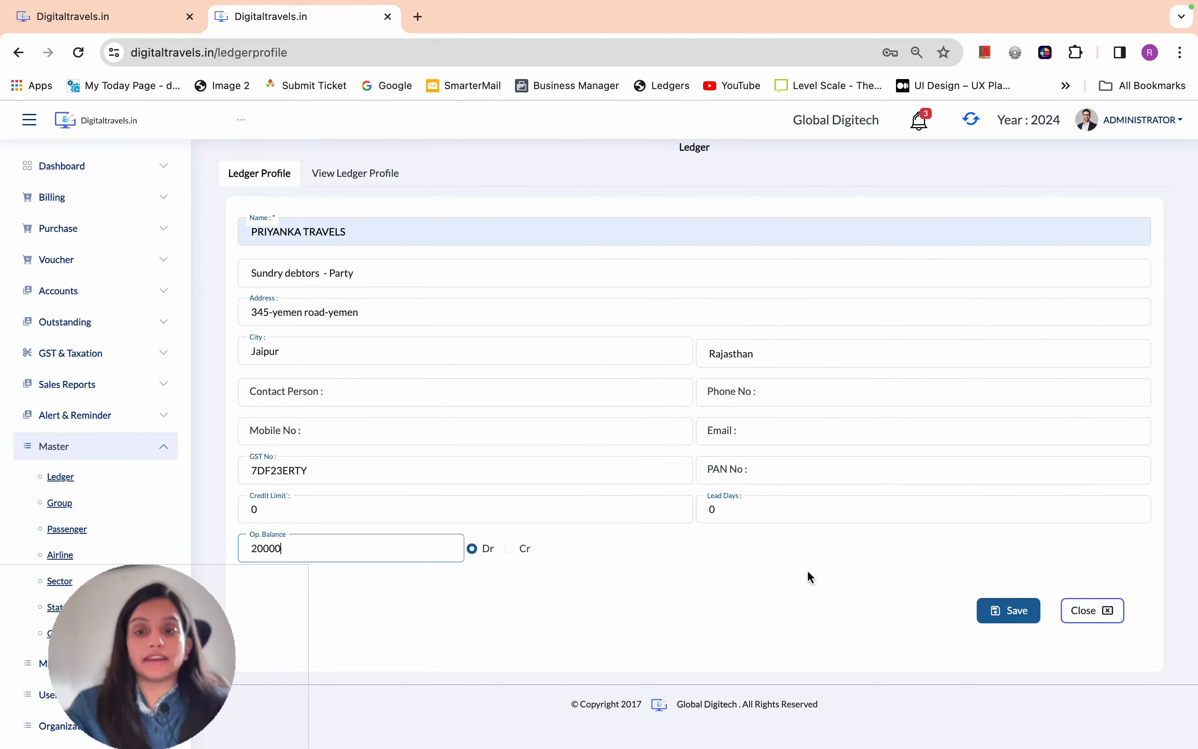
click(997, 612)
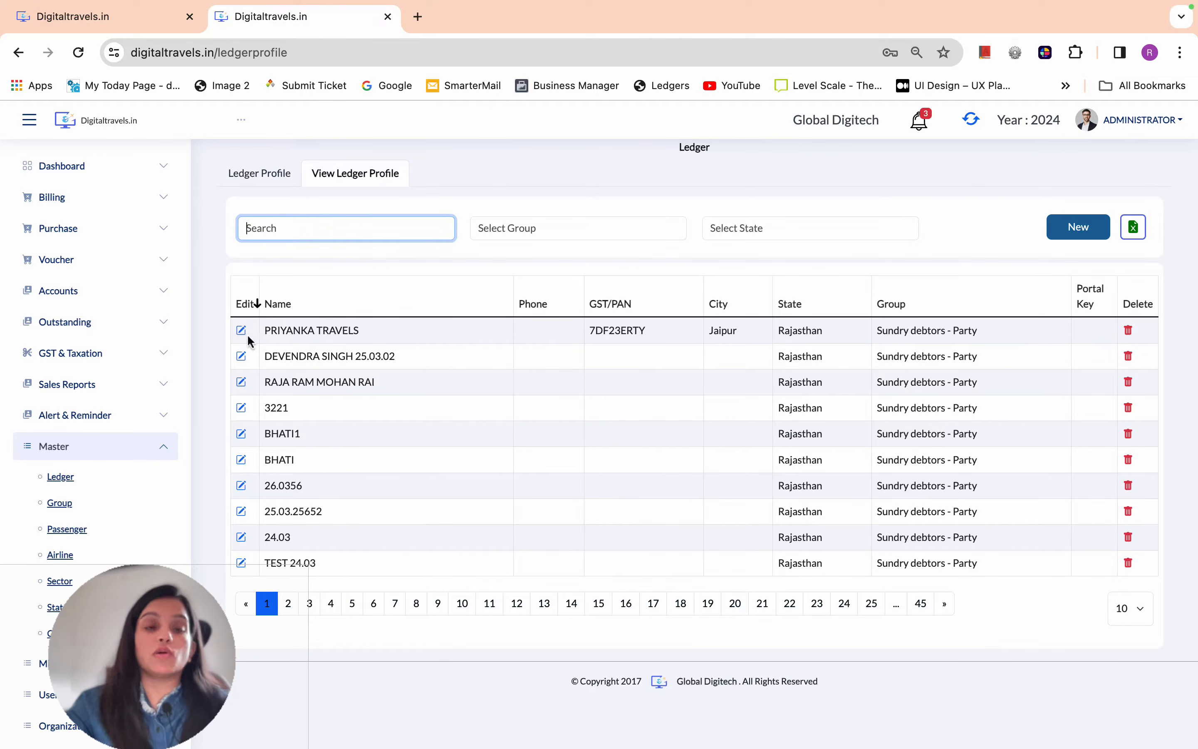
Start another ledger named Tripjack and assign it to the group Sundry creditors - Supplier
click(1061, 228)
text(TRIP)
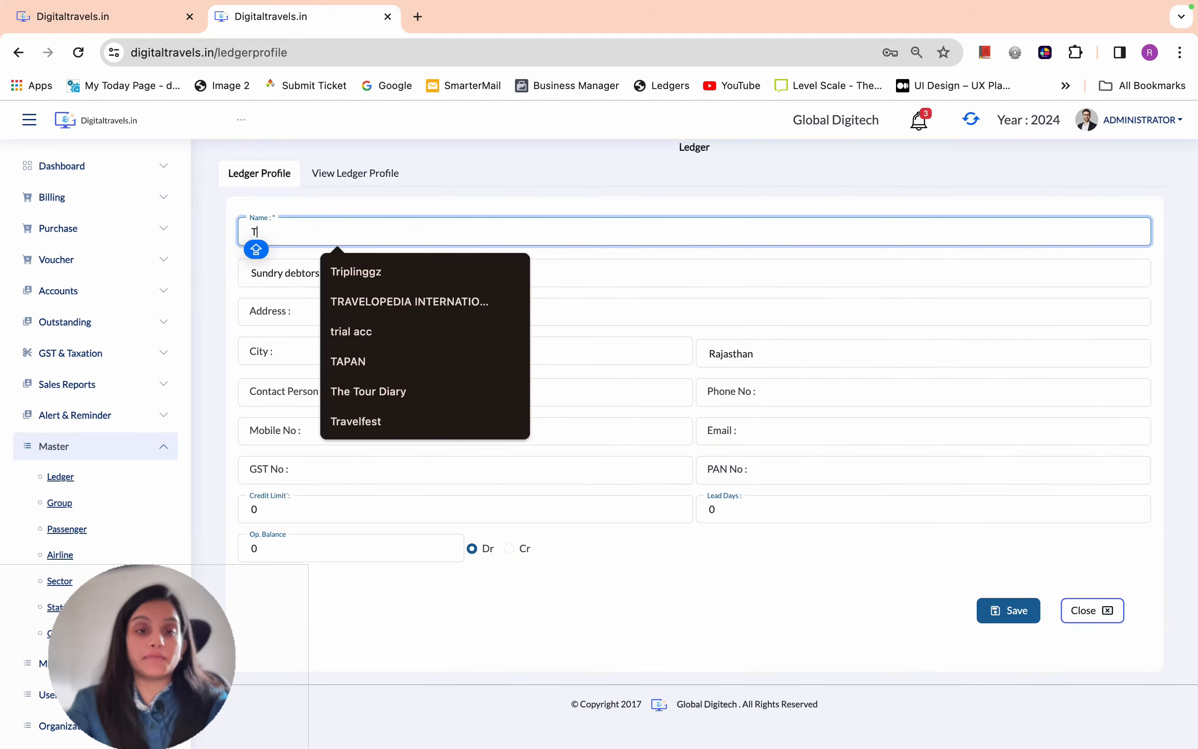
click(382, 323)
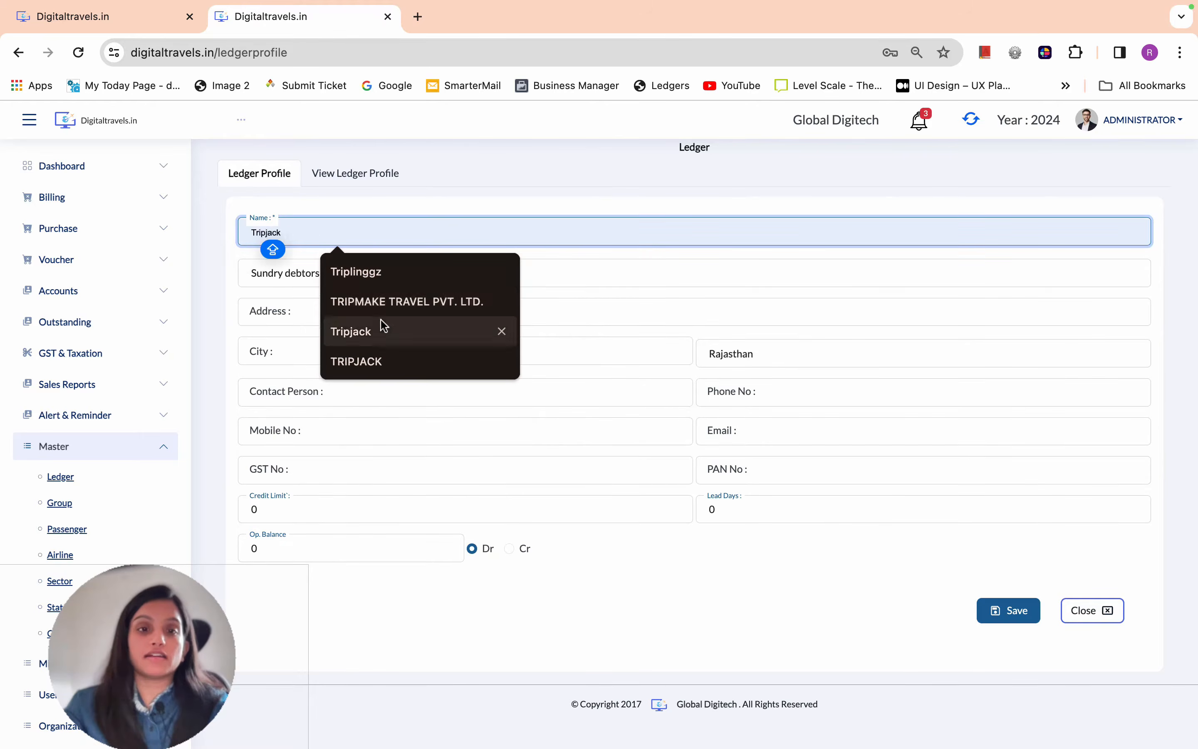
key(Tab)
text(supplo)
key(BackSpace)
text(ier)
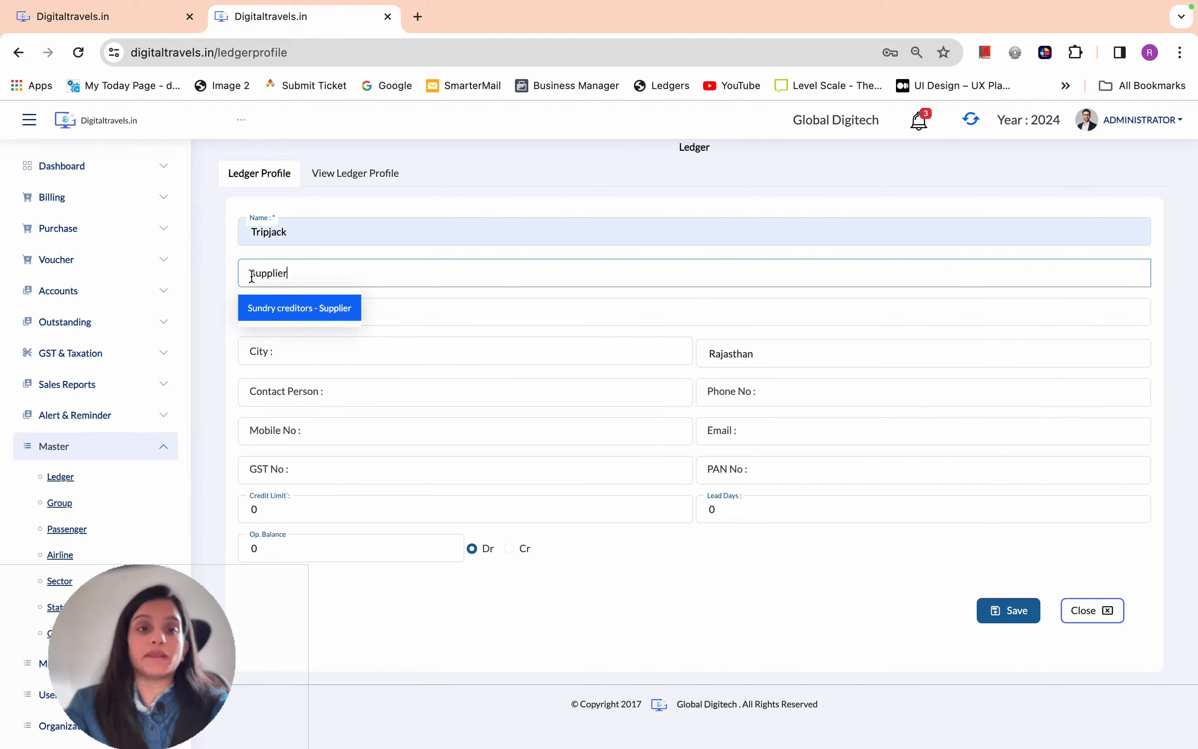
click(263, 317)
Choose Rajasthan as the state of the Tripjack supplier ledger and save it
click(734, 354)
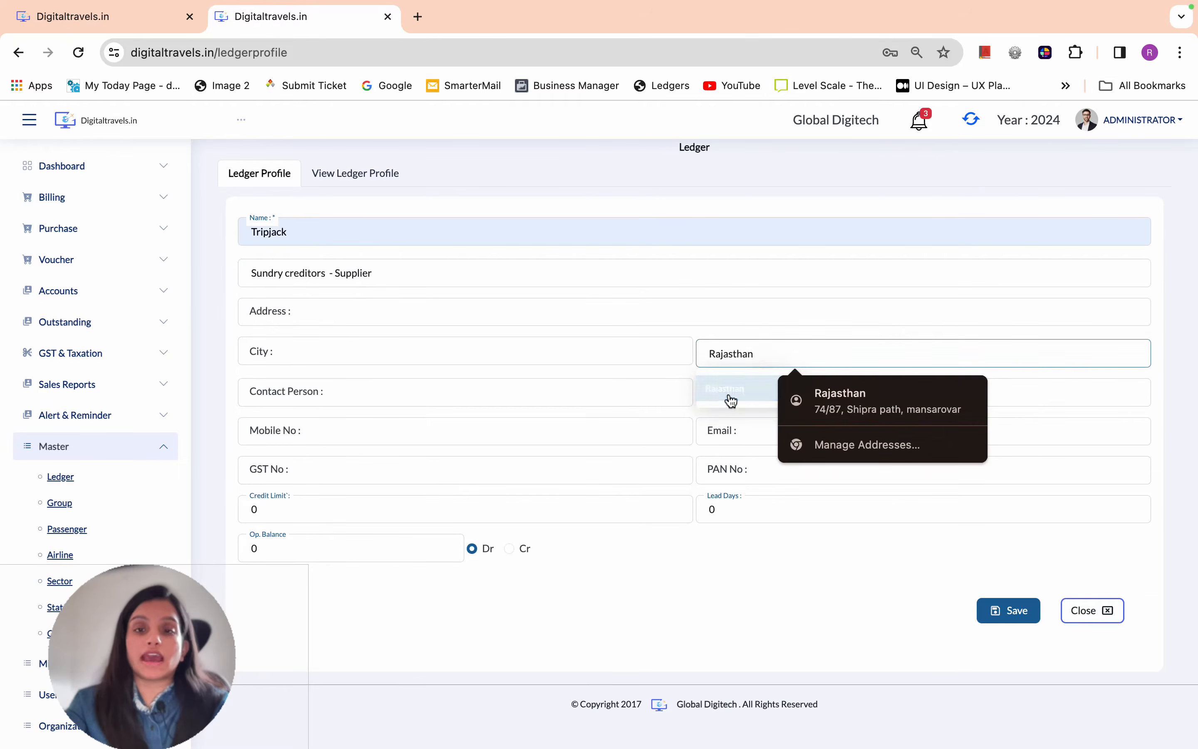
click(729, 392)
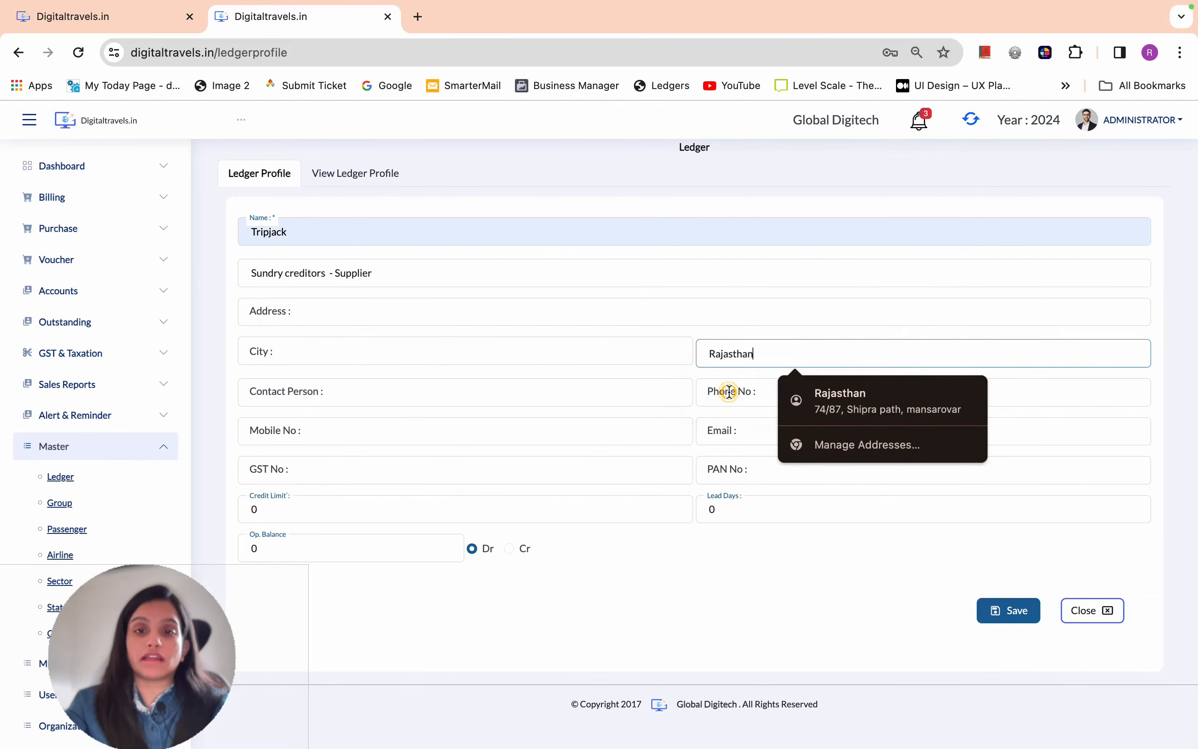
click(473, 499)
click(1003, 611)
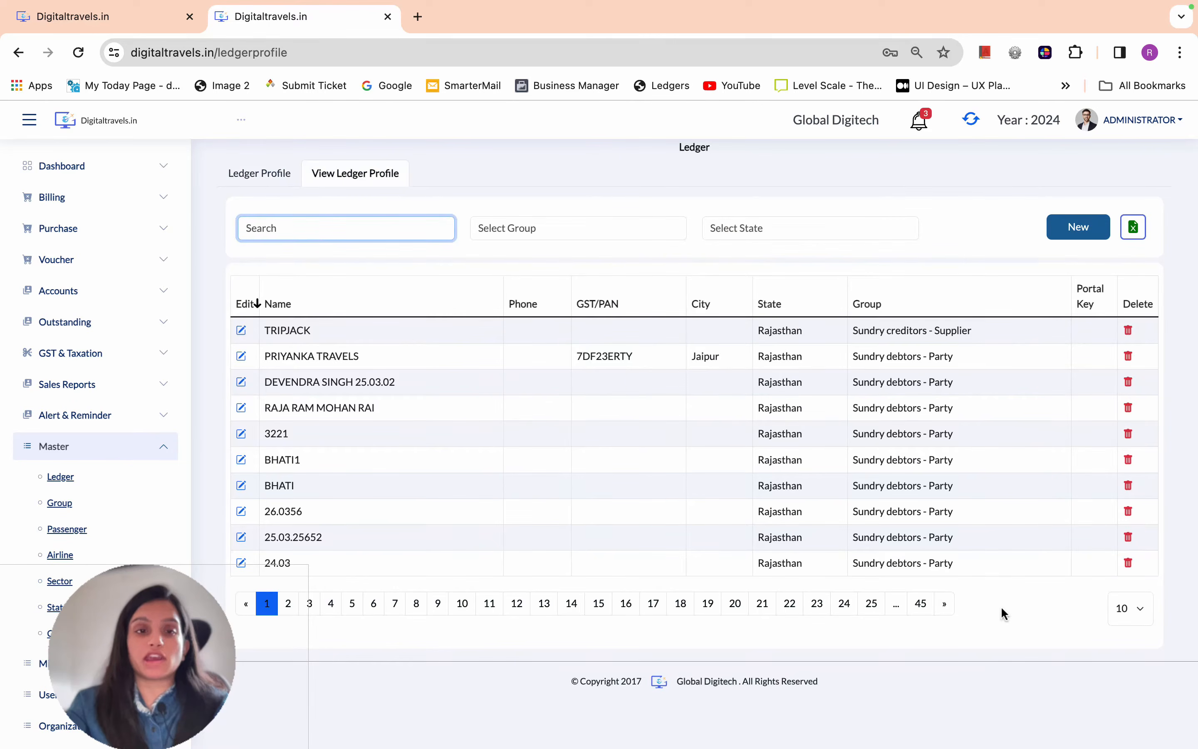
Start a new ledger profile for the bank and name it SBI - RAJASTHAN
click(1068, 232)
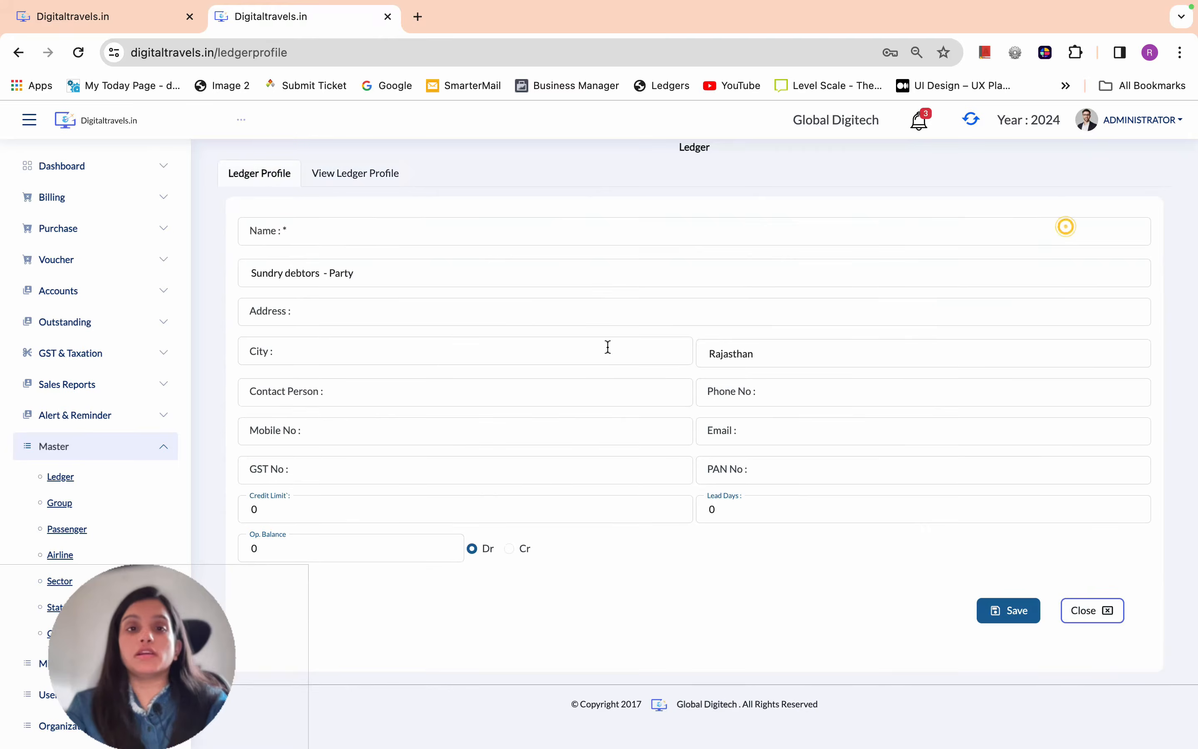
click(380, 231)
text(sbi)
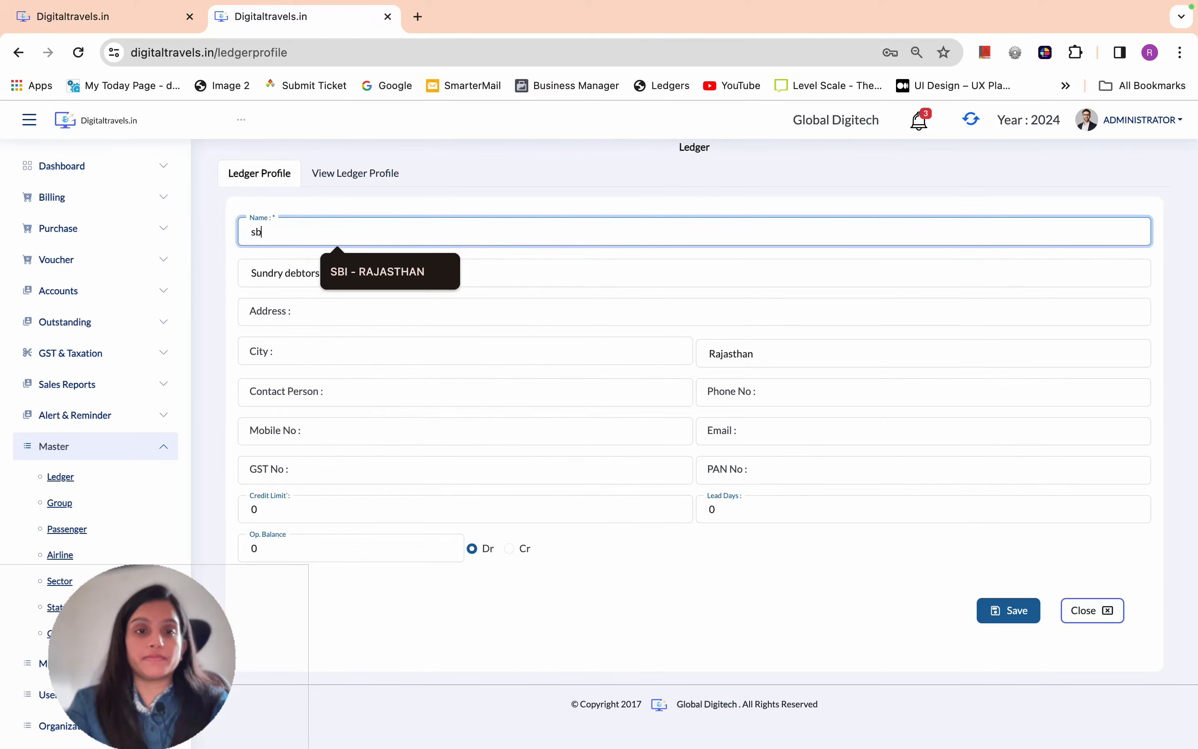
click(366, 273)
Assign the SBI - RAJASTHAN ledger to the Bank accounts group, keep Rajasthan as its state and save it
drag(381, 272, 251, 272)
text(Sban)
key(BackSpace)
key(BackSpace)
key(BackSpace)
key(BackSpace)
text(bank)
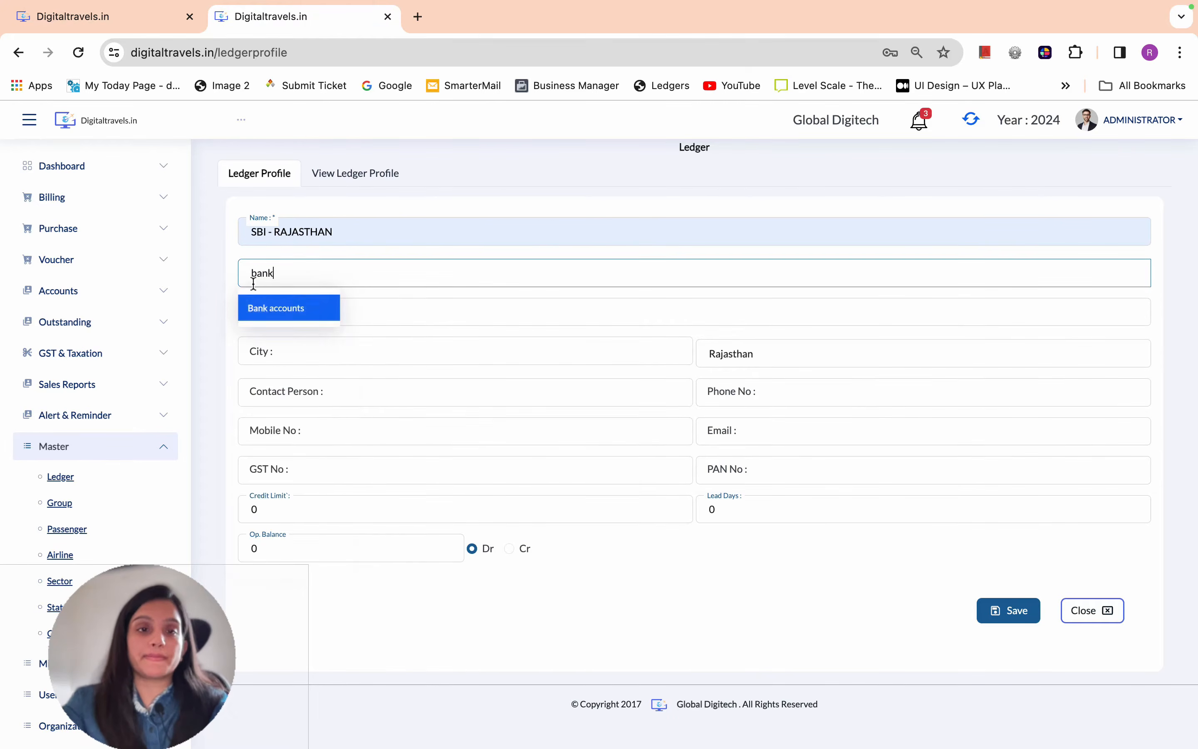
click(265, 313)
click(771, 352)
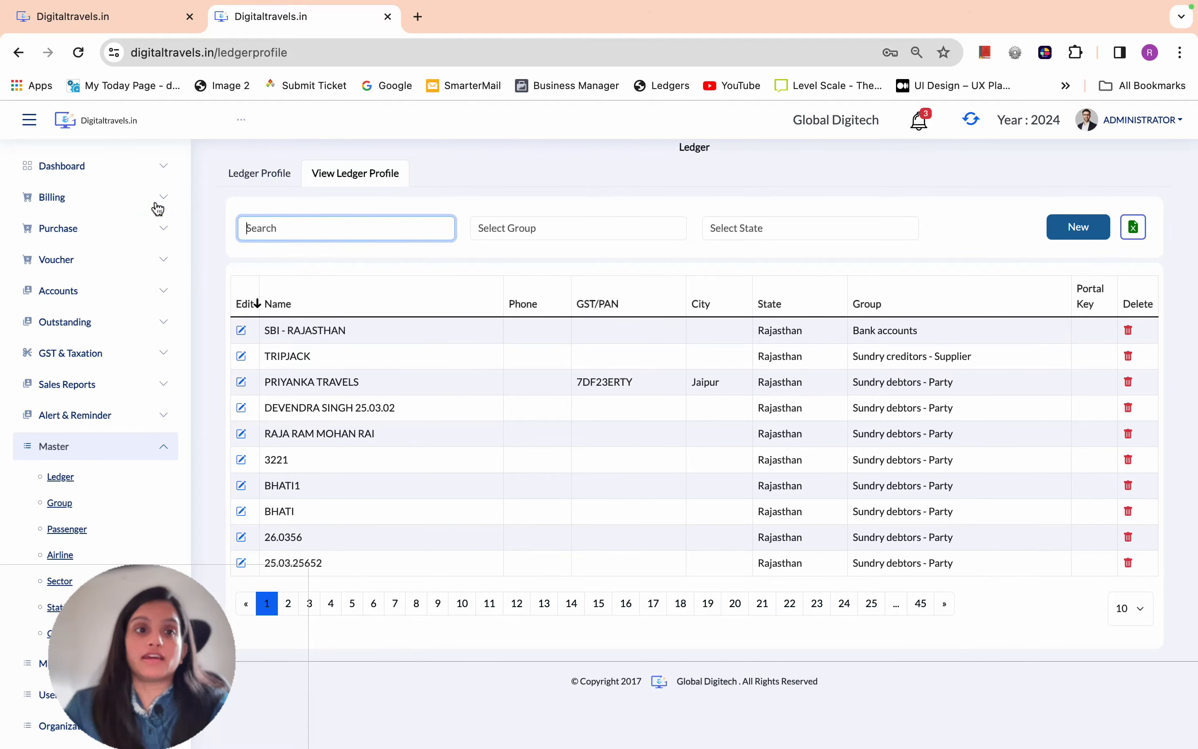
Open the billing invoice list and filter it to this month's bills
click(112, 203)
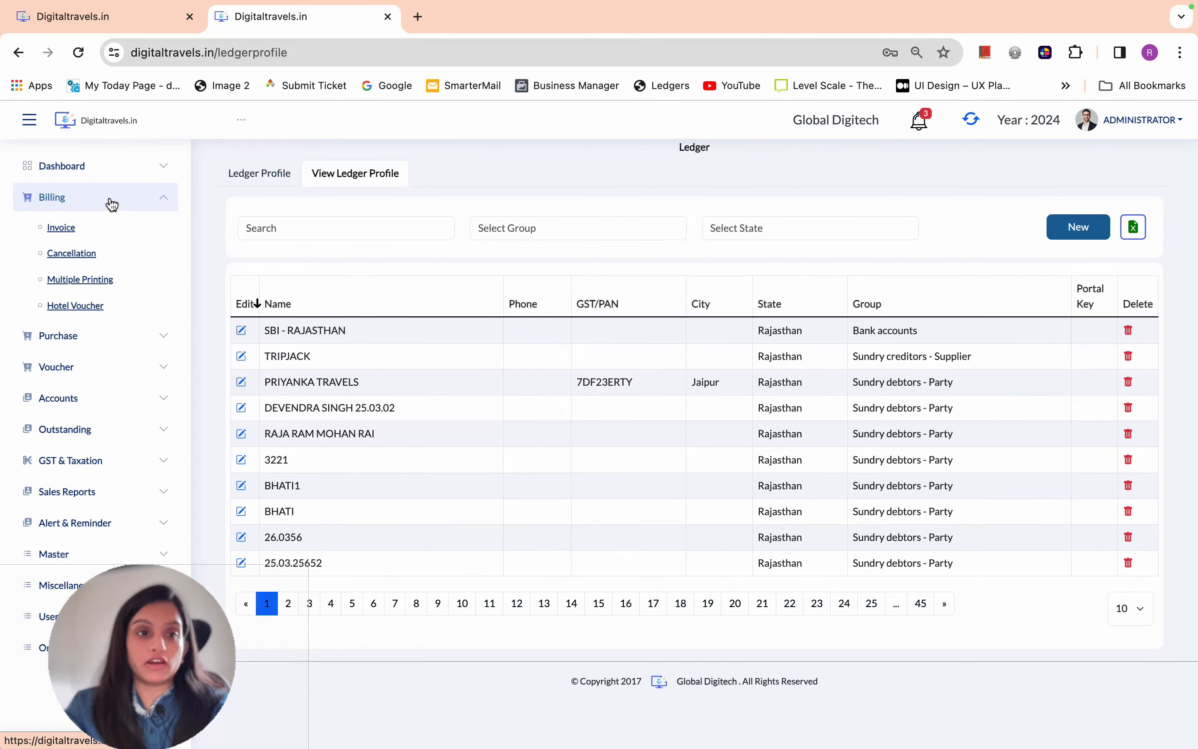
click(66, 229)
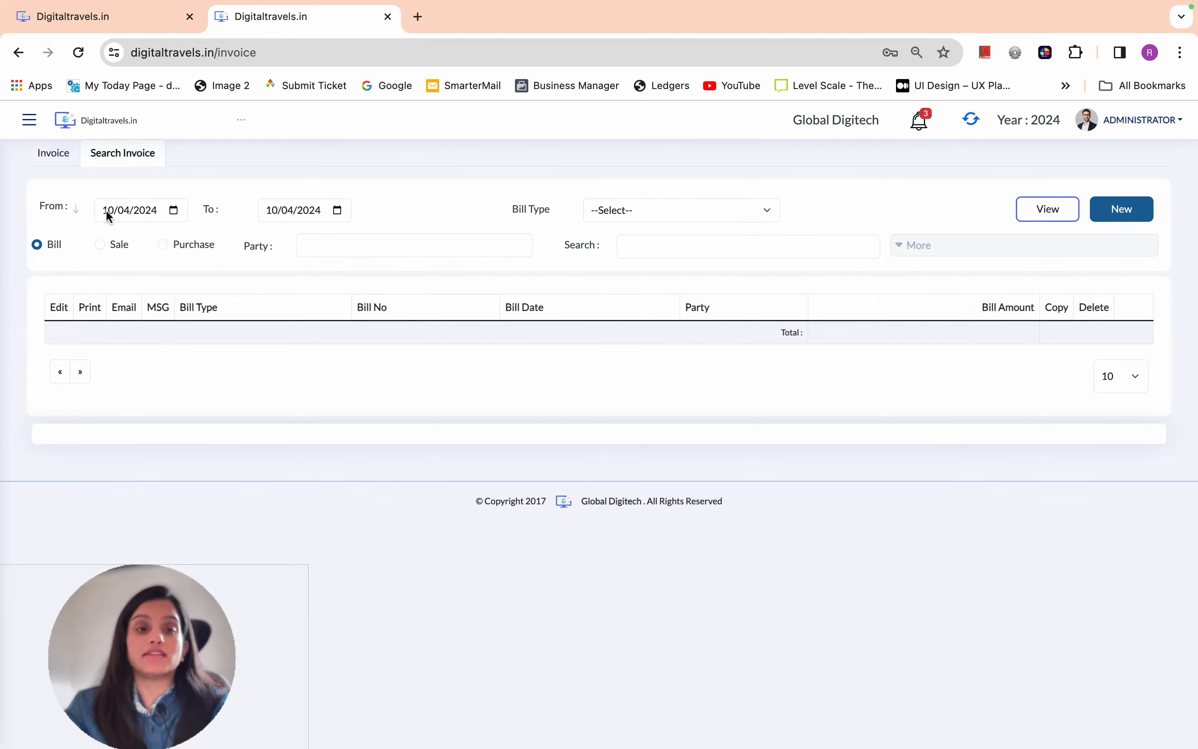
click(723, 211)
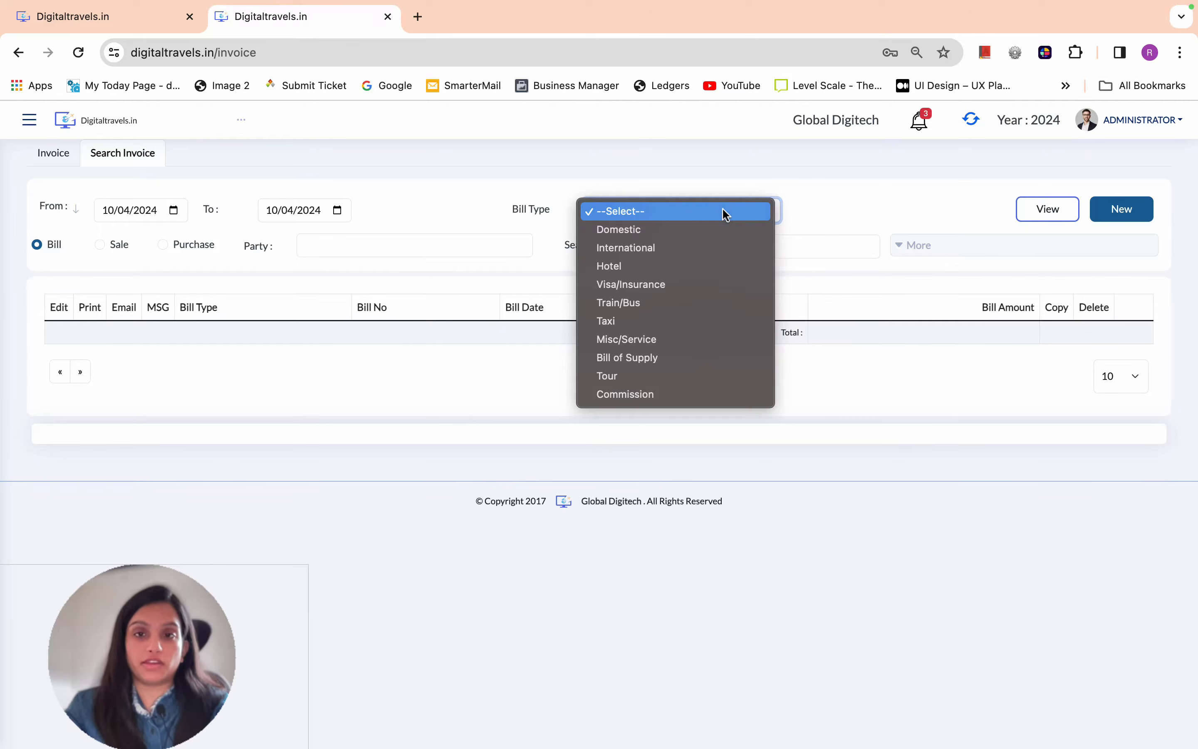
click(1016, 179)
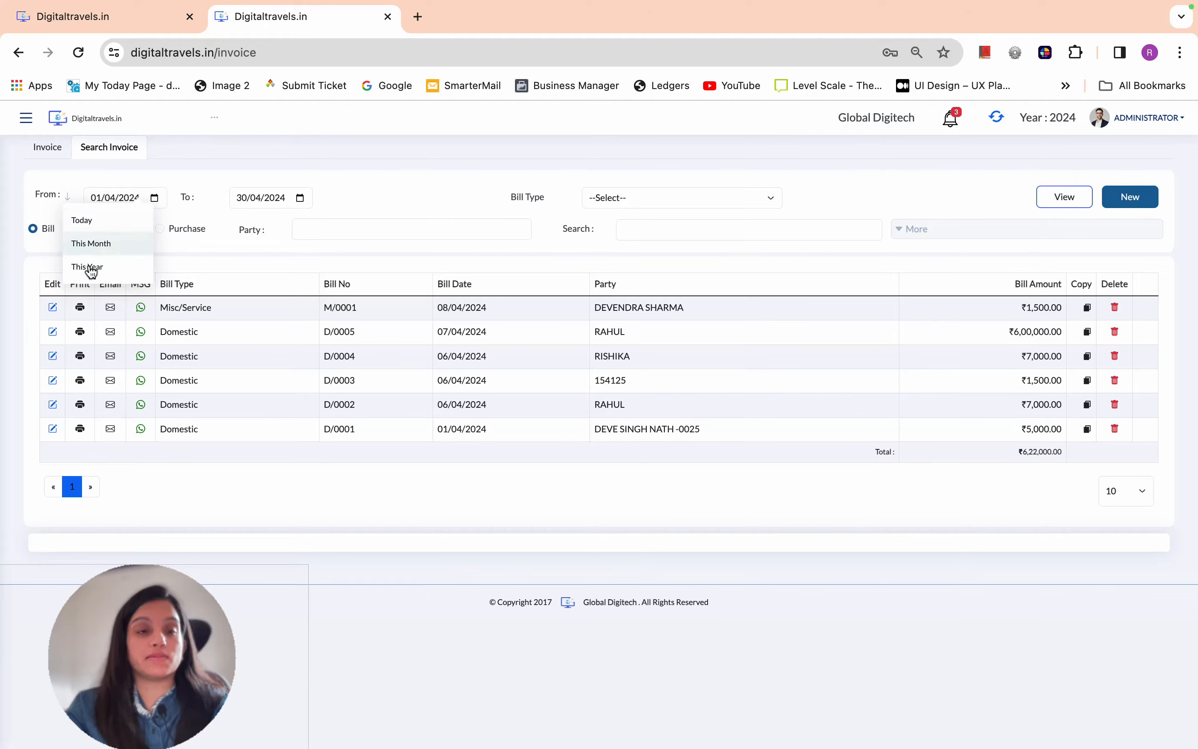
click(81, 243)
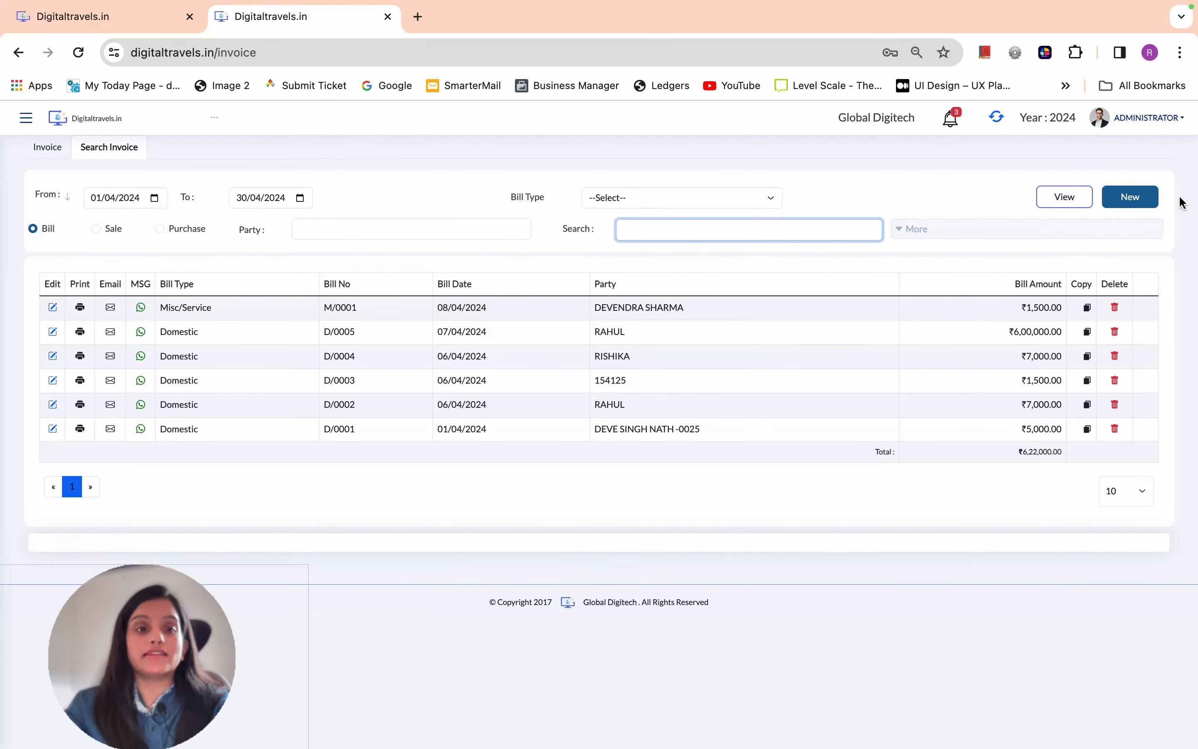
Start a new invoice of type Domestic, keeping the D/ prefix and the invoice date 10/04/2024
click(1130, 196)
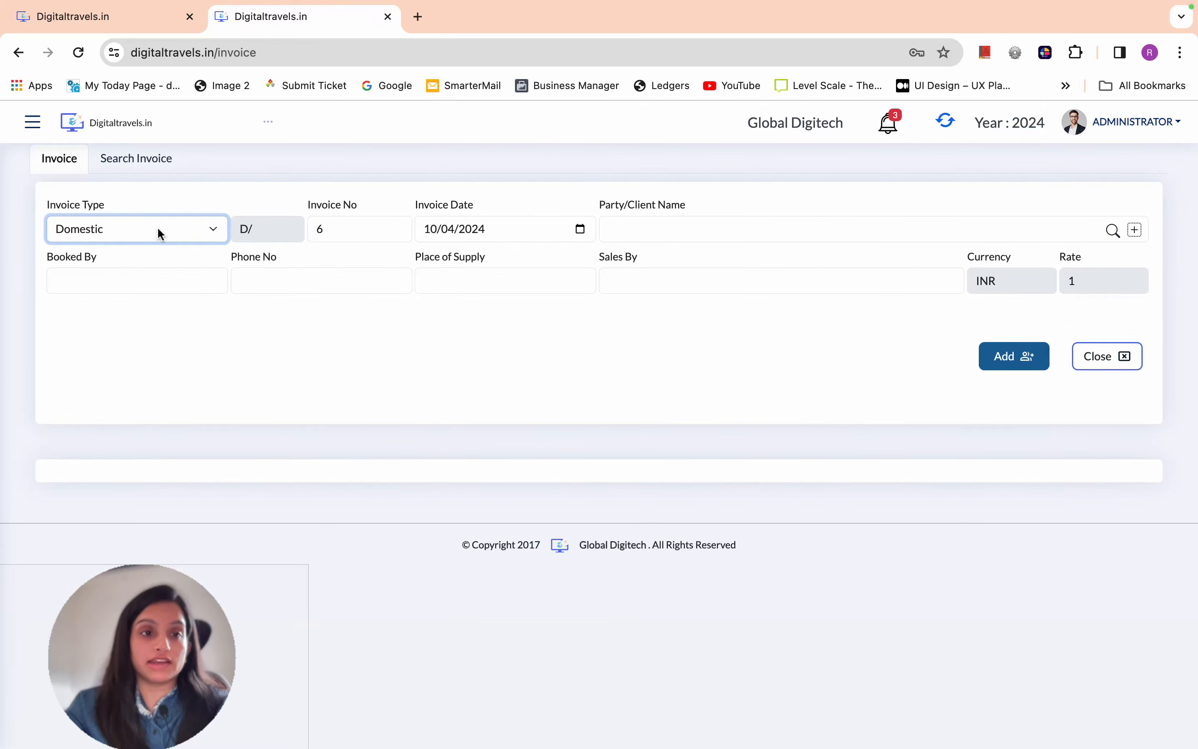
click(159, 233)
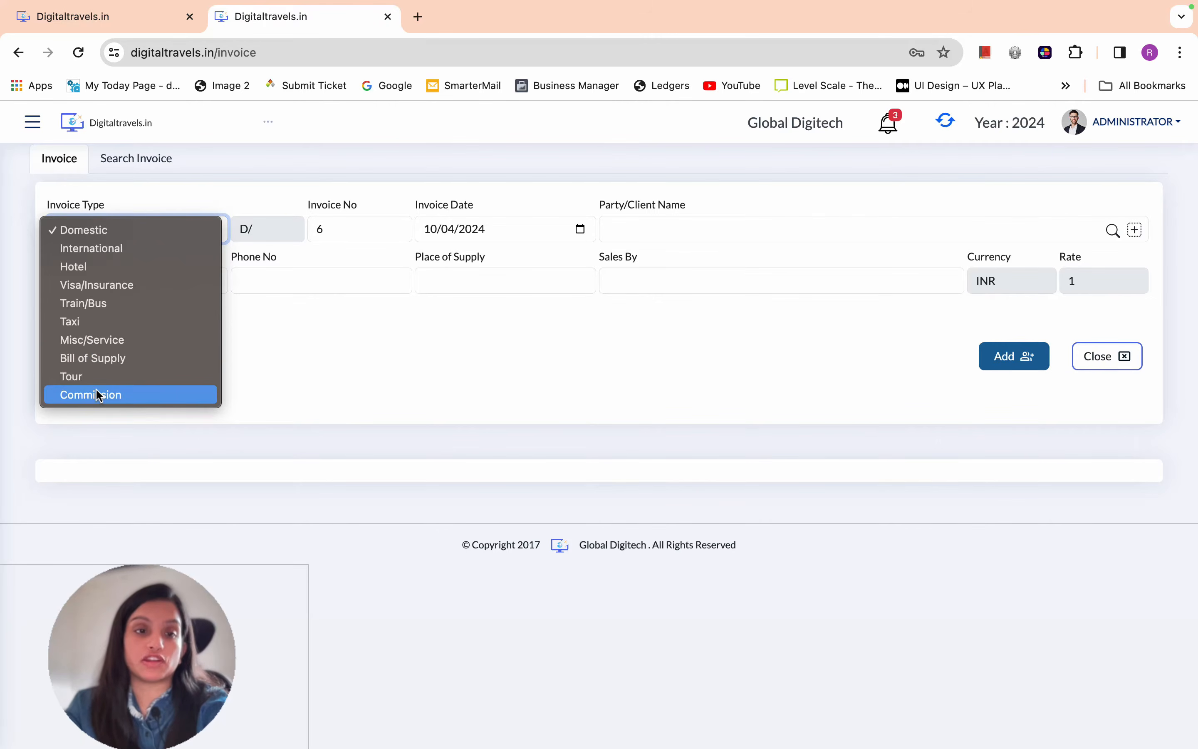
click(174, 239)
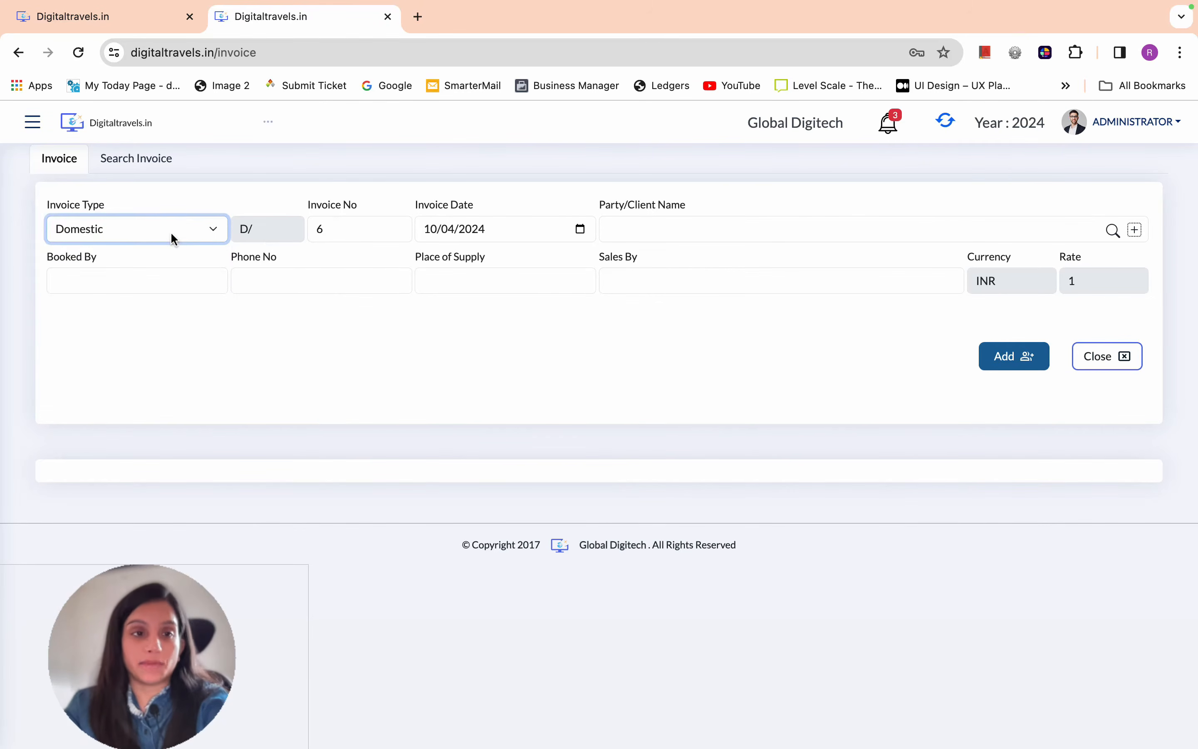
click(278, 229)
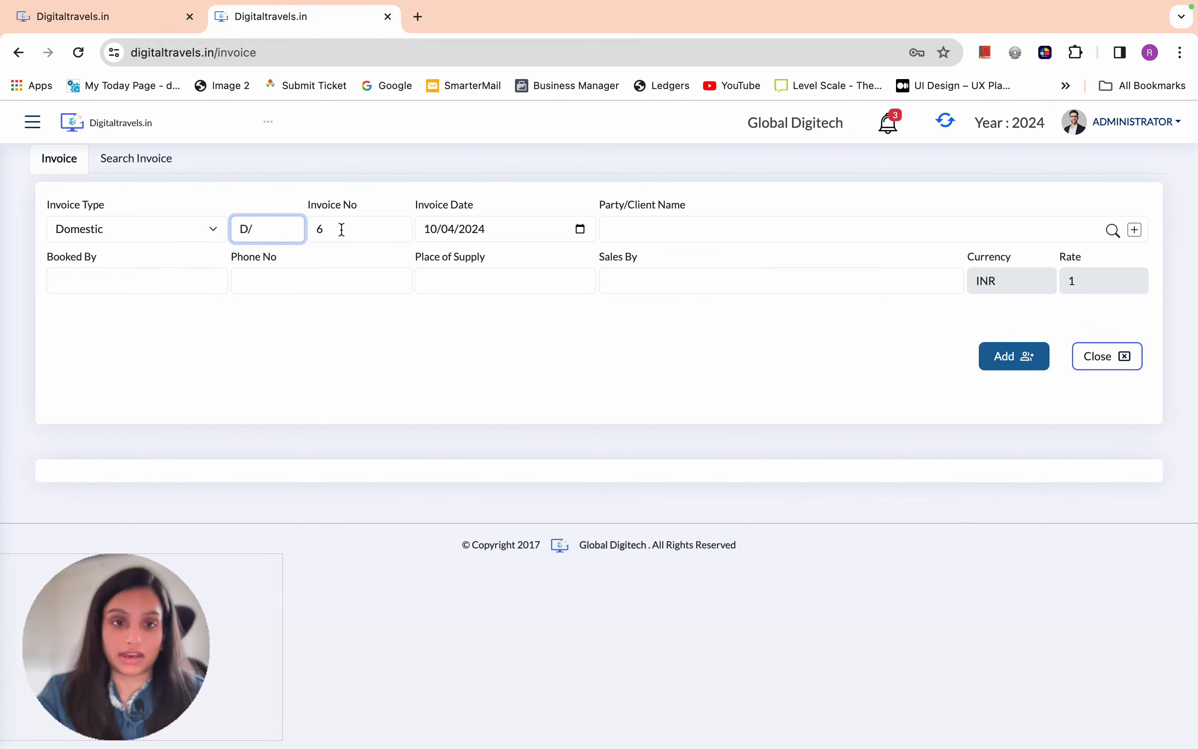
click(579, 230)
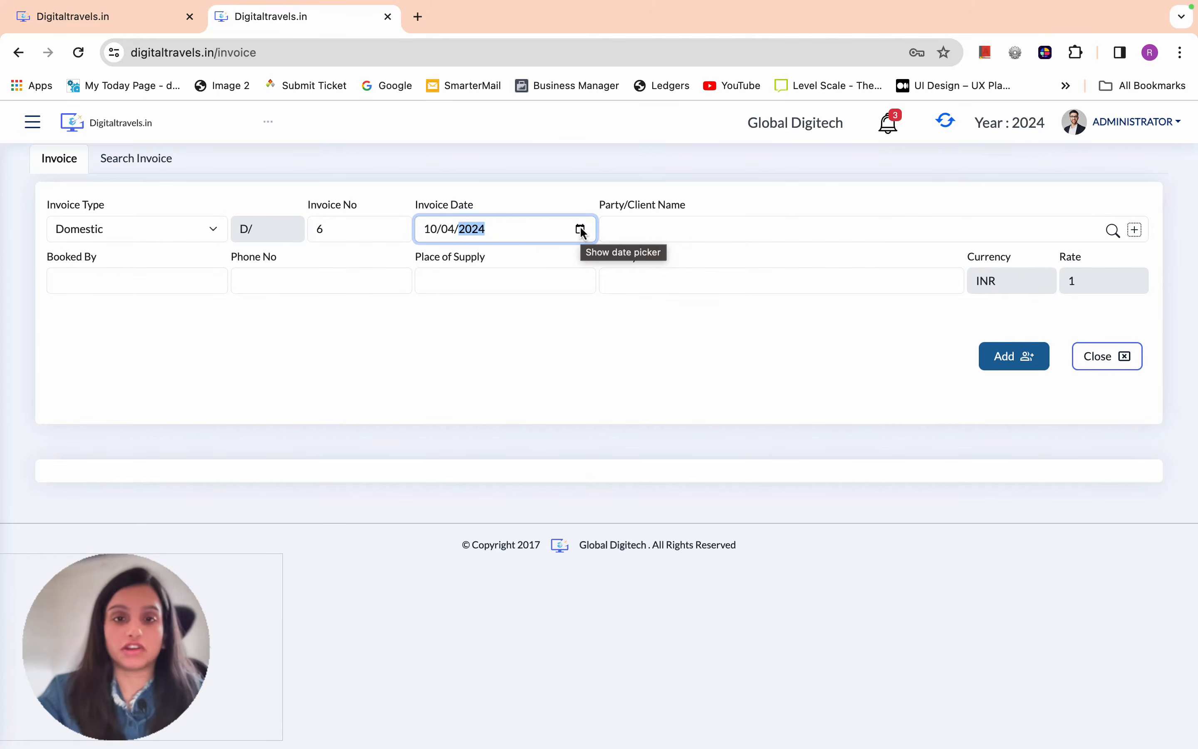
Choose PRIYANKA TRAVELS as the invoice's party, leaving Booked By and Sales By empty
click(631, 226)
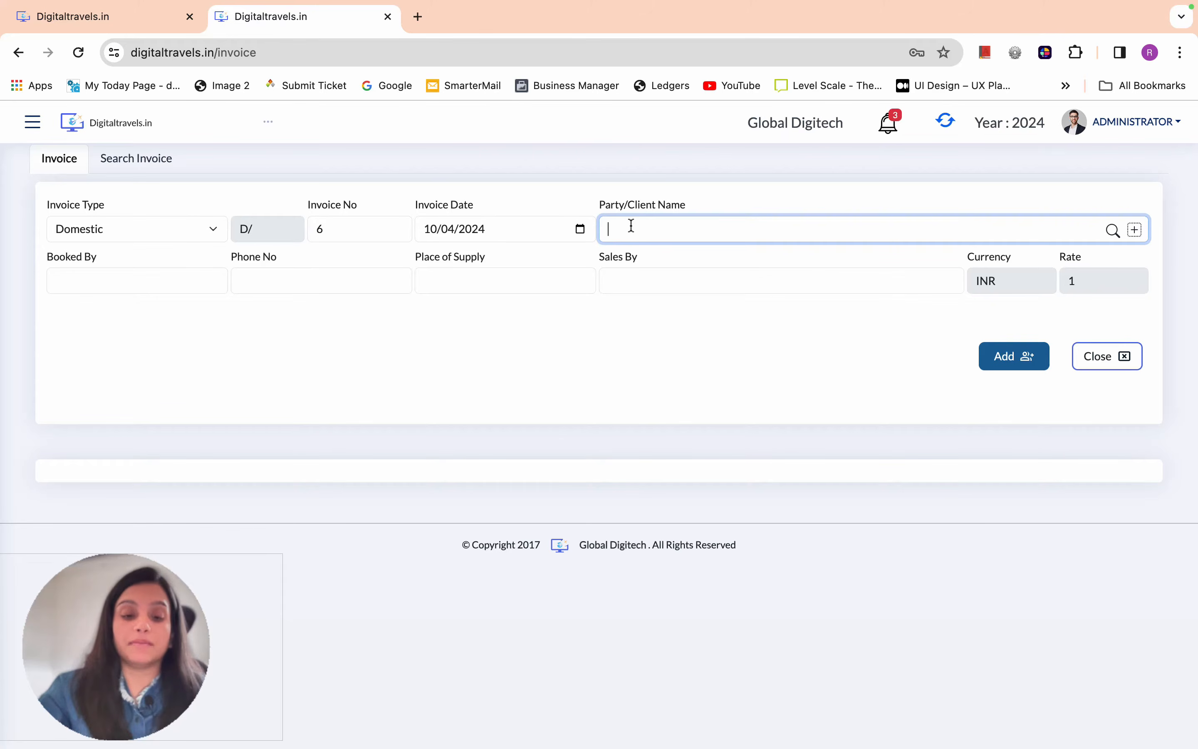
text(pri)
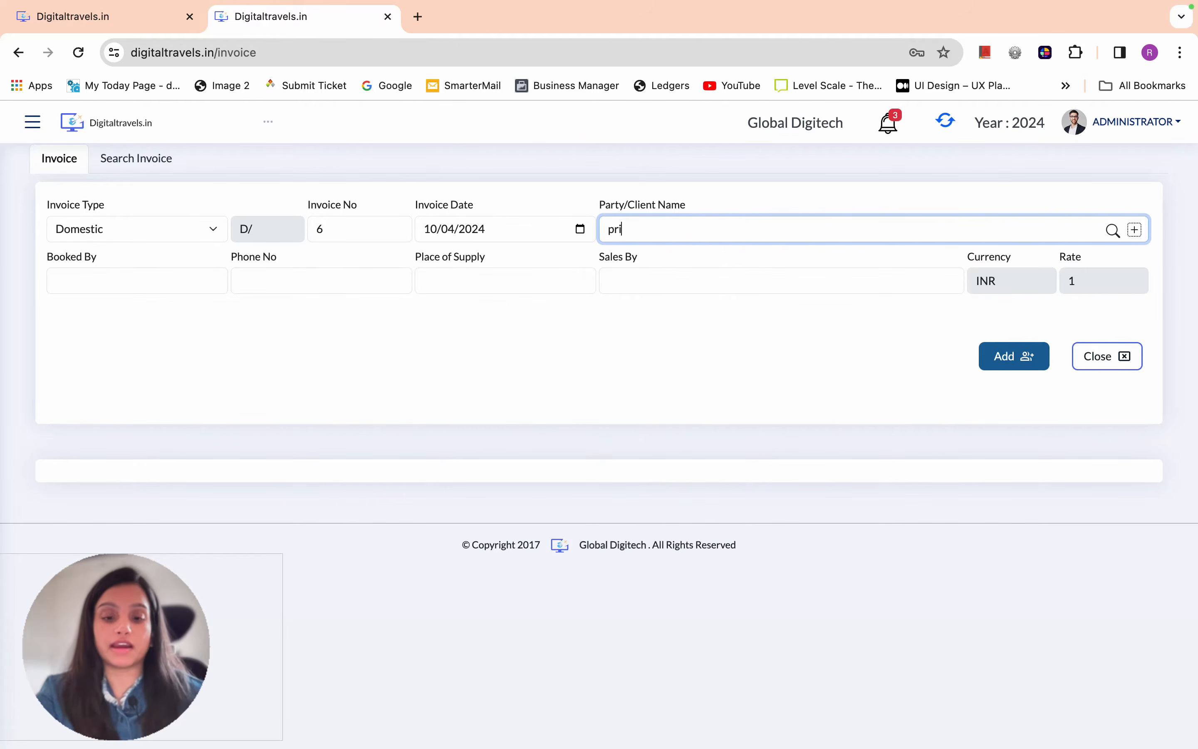
text(ya)
key(Return)
click(174, 282)
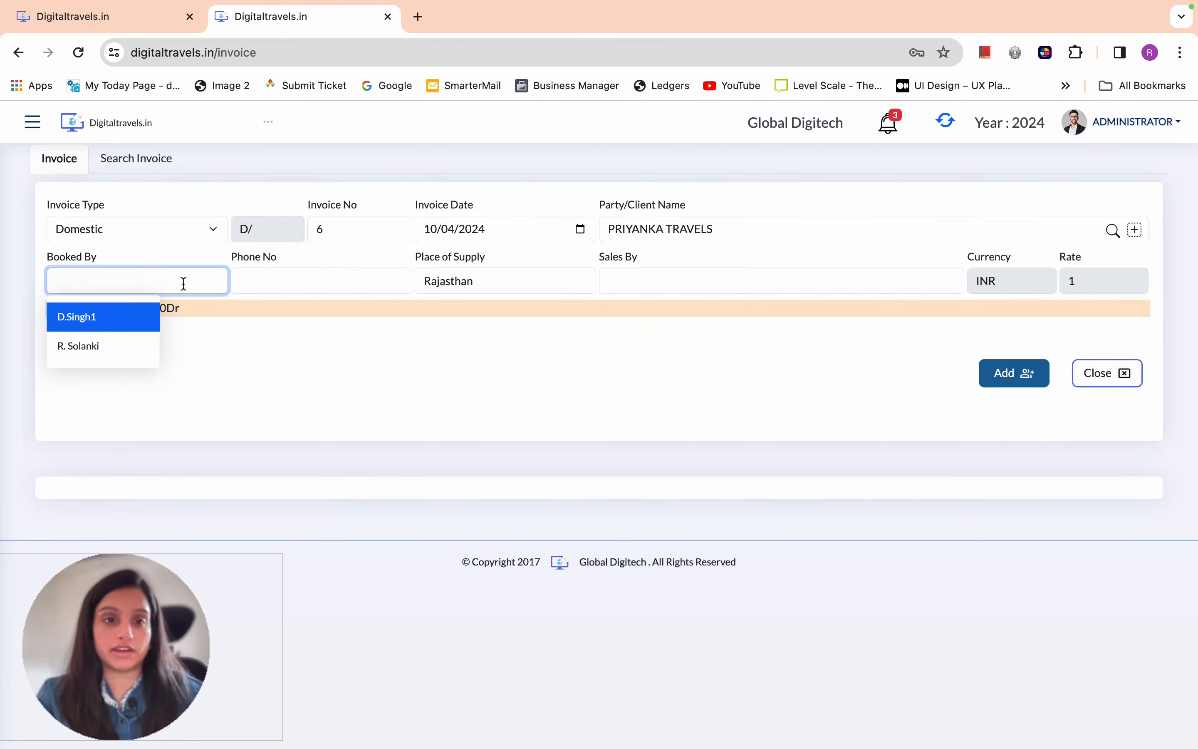
click(618, 283)
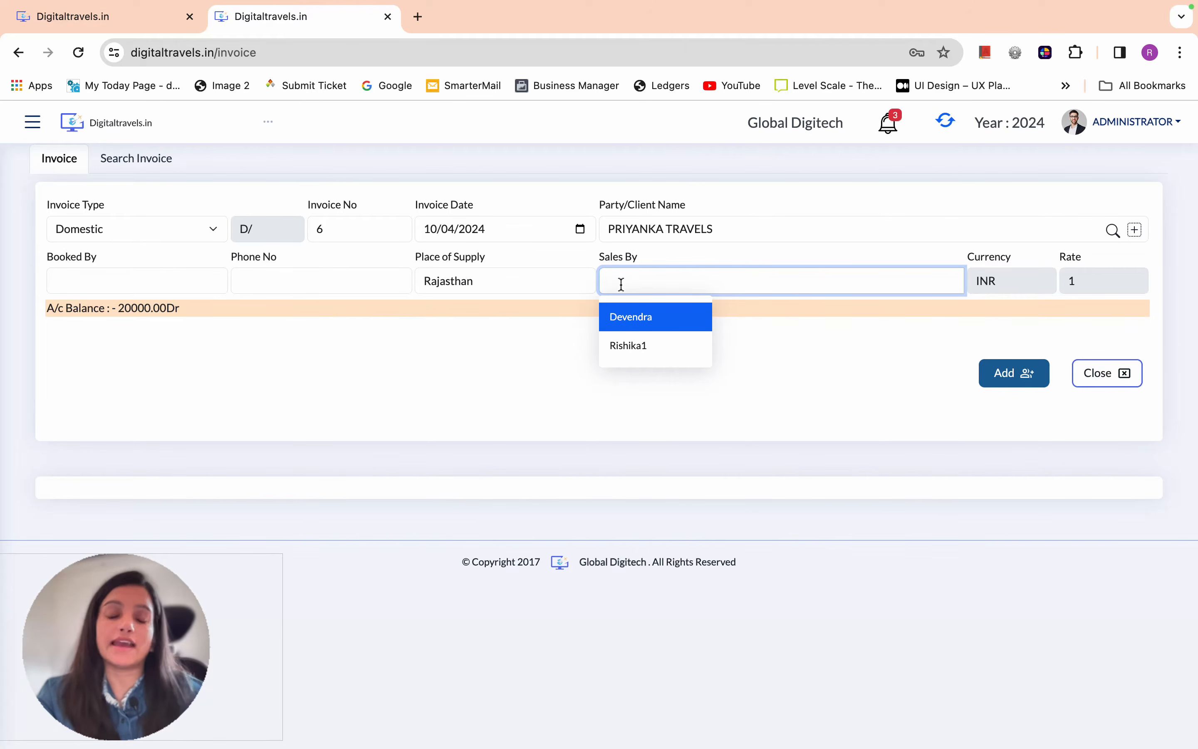
click(784, 315)
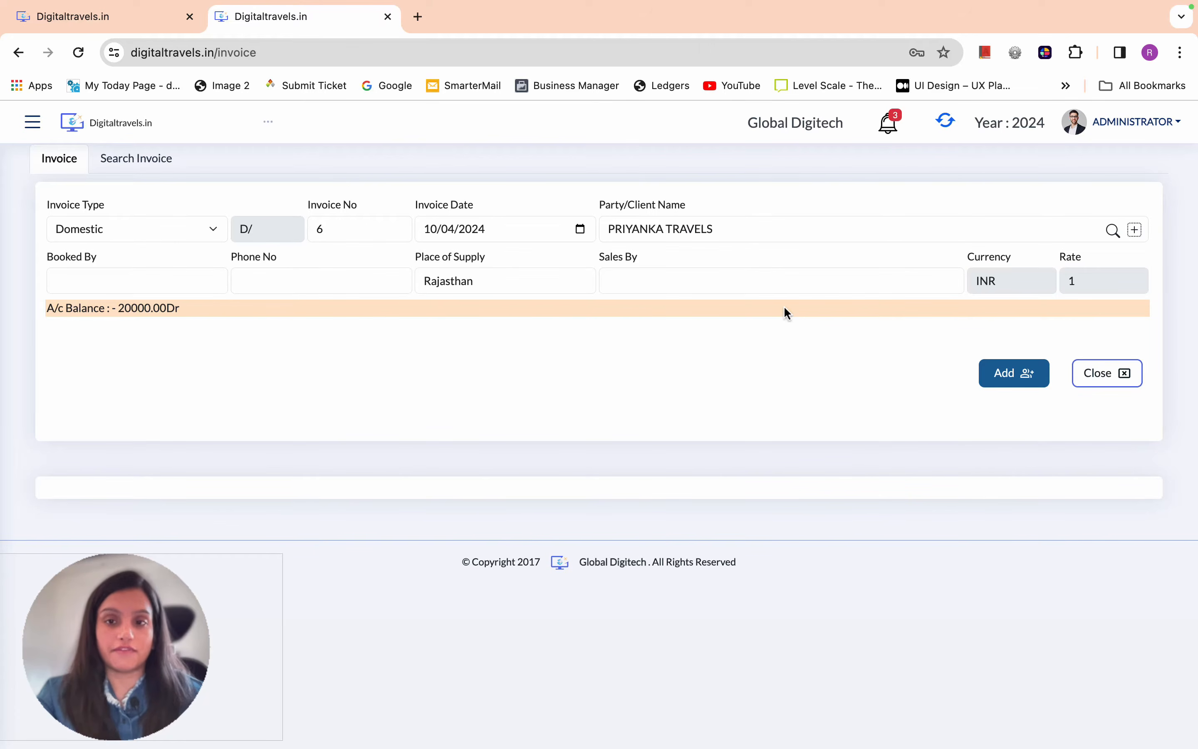
Add a passenger entry to the invoice with the passenger's name and the airline 6E
click(1003, 369)
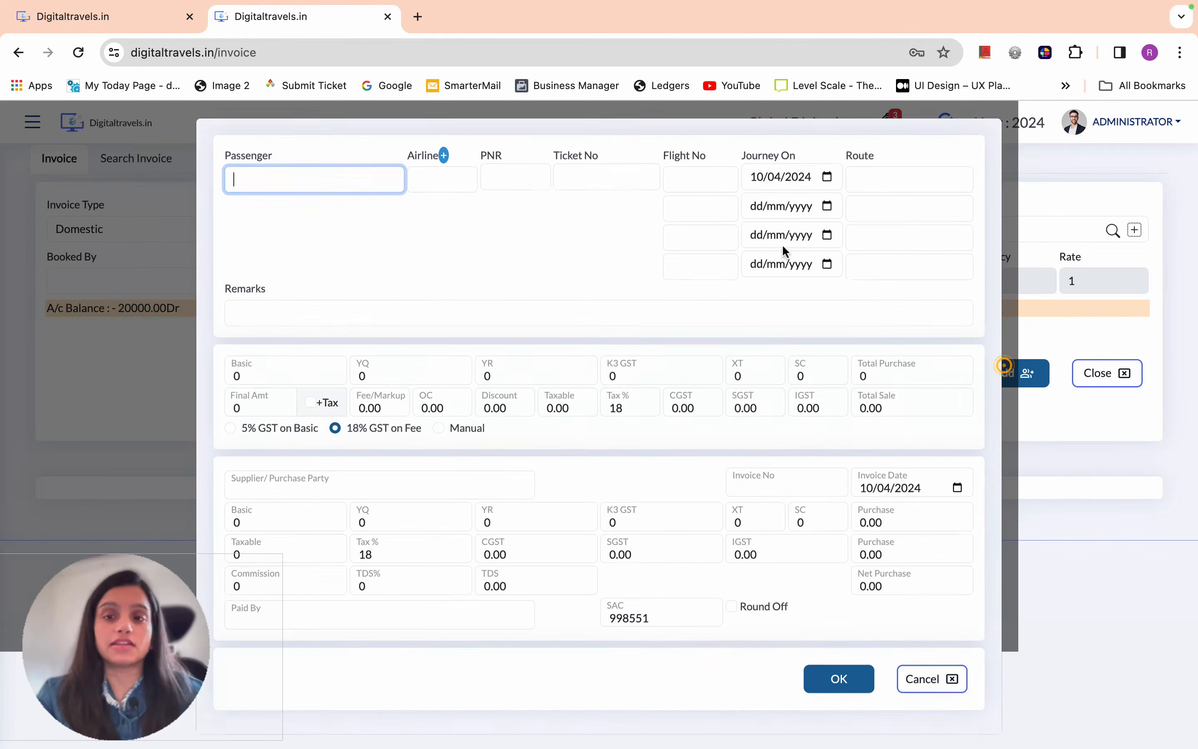
text(RISHIKA)
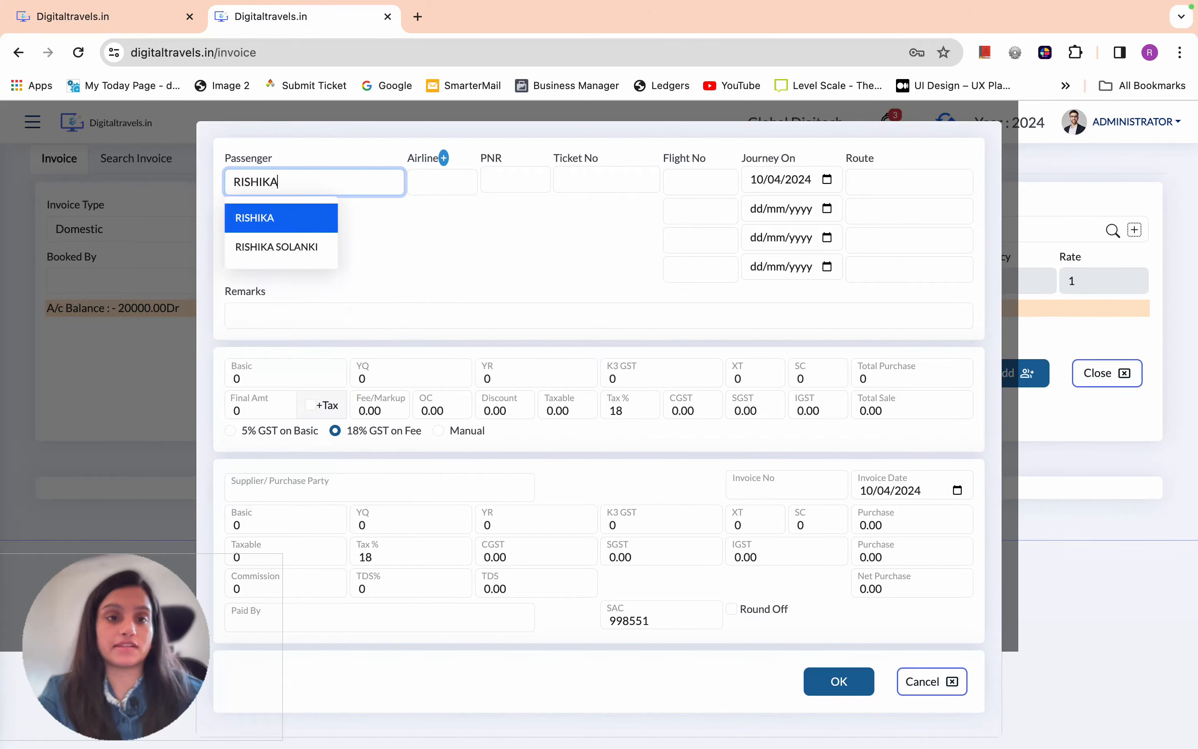
click(286, 218)
click(433, 179)
text(6E)
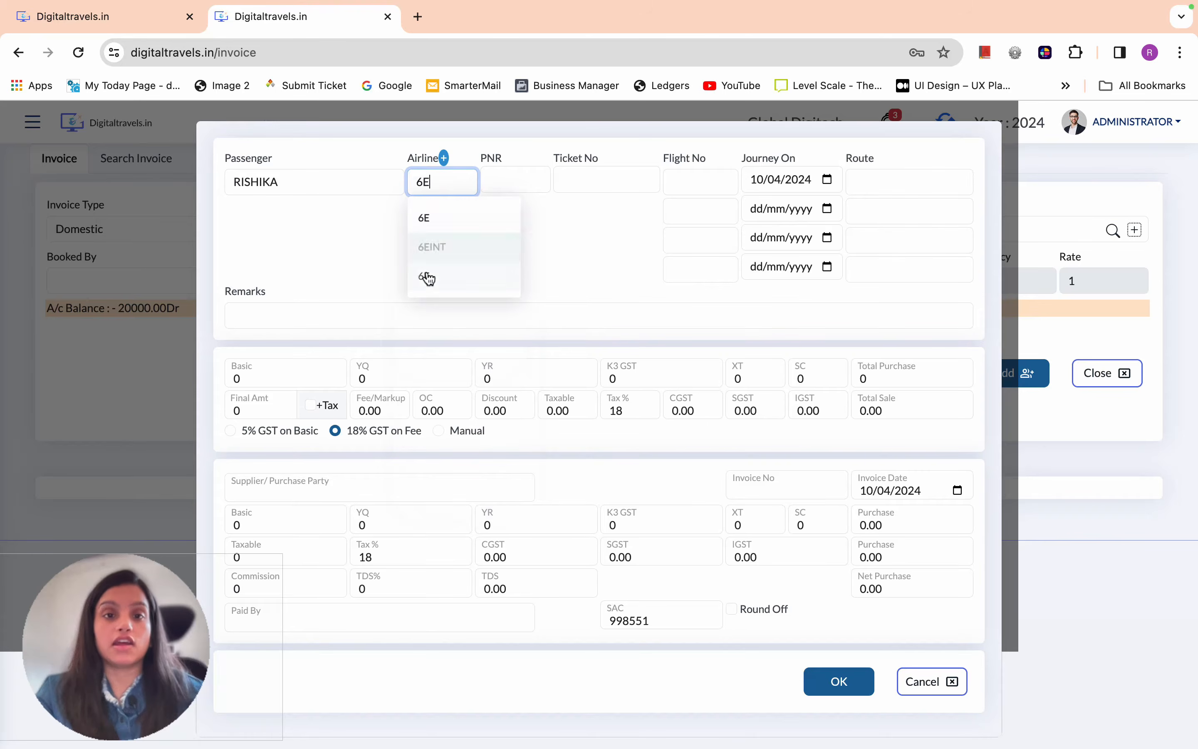
click(431, 216)
Enter the passenger's PNR and repeat the same number as the ticket number
click(497, 176)
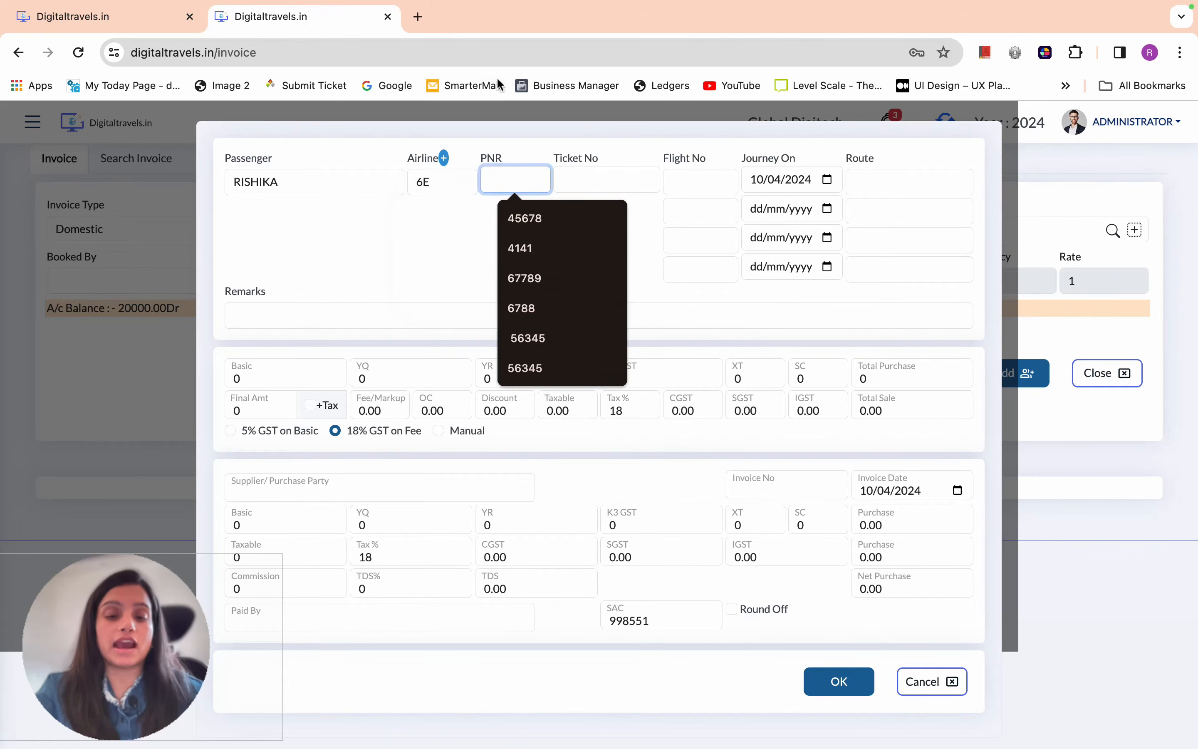
text(892789)
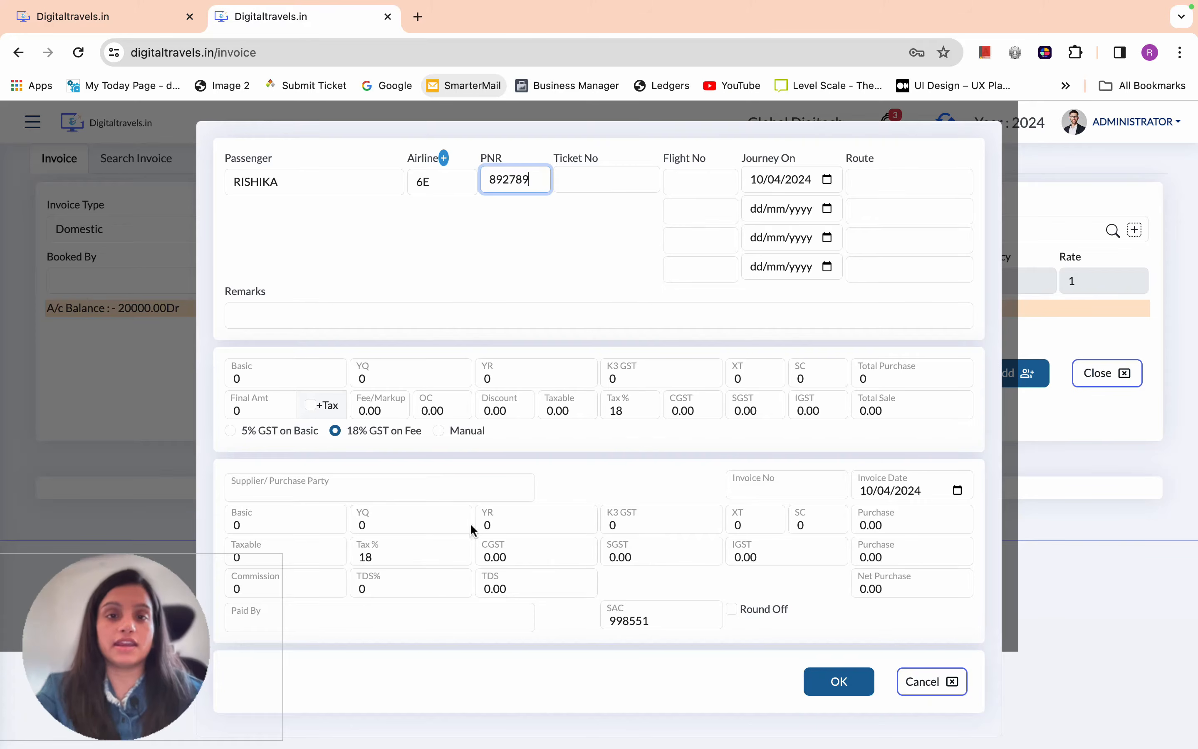
click(625, 182)
text(892789)
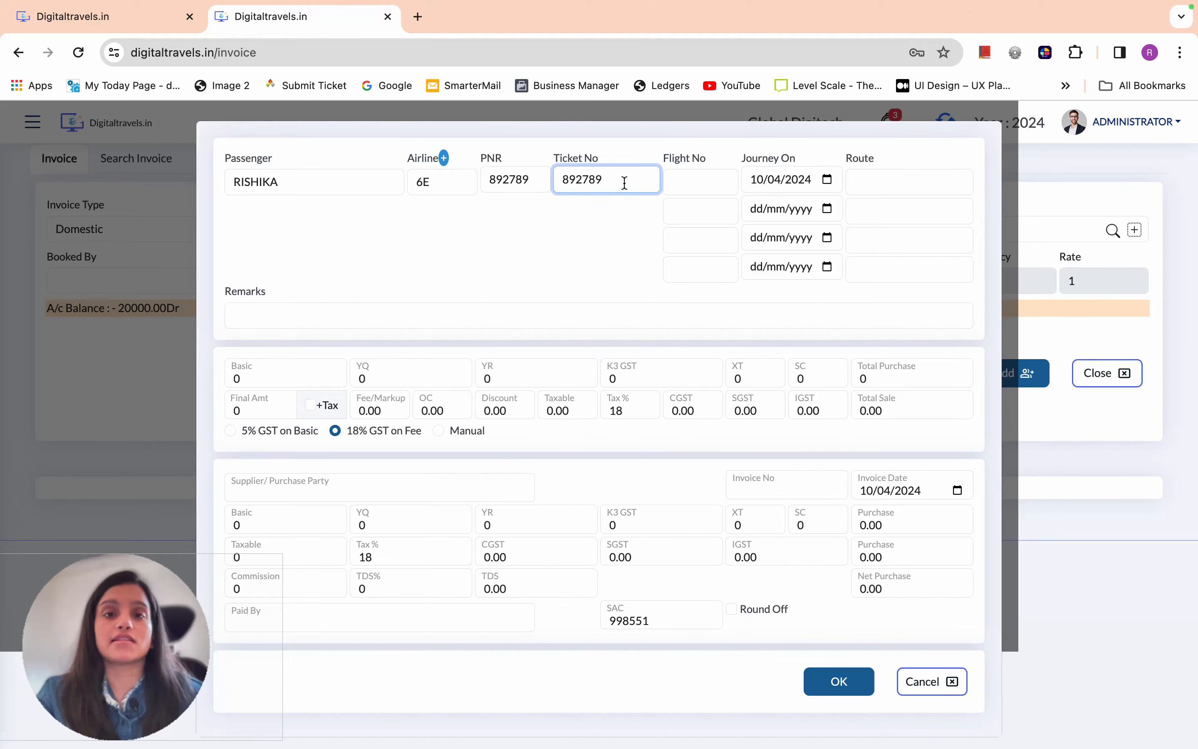
Enter flight number D988 and route JAI/DEL for the first journey, keeping the date 10/04/2024 and no remarks
click(700, 182)
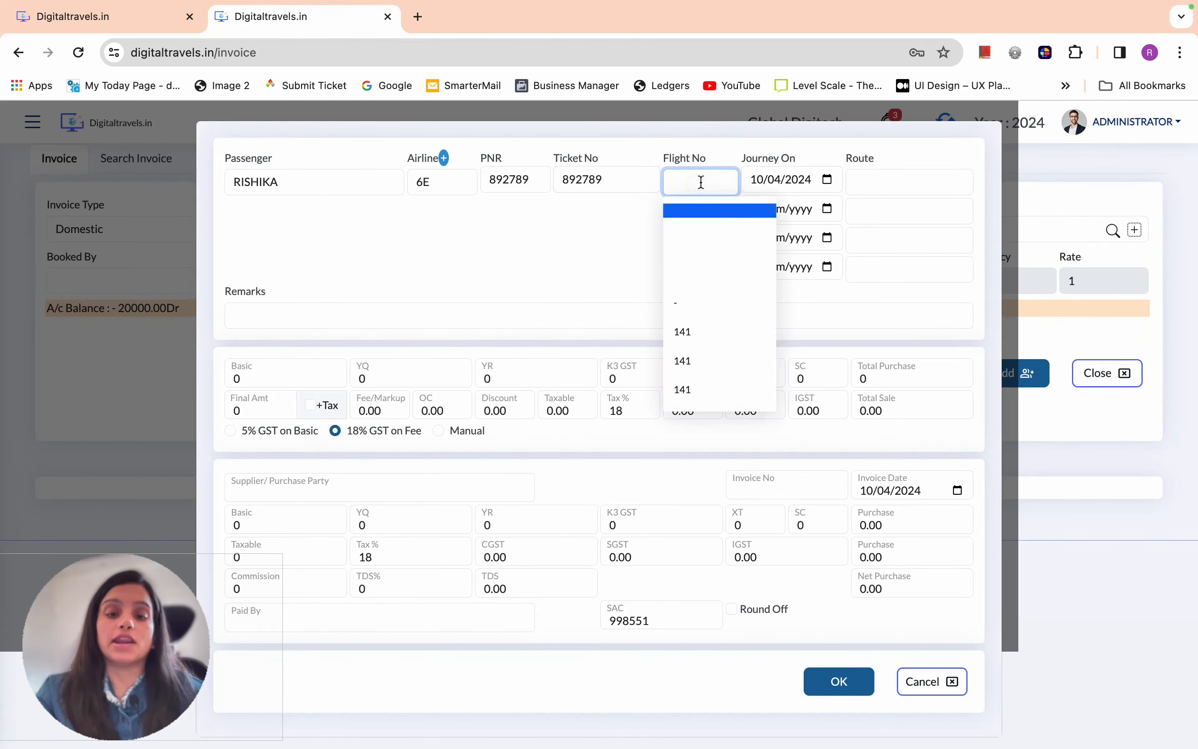
text(D988)
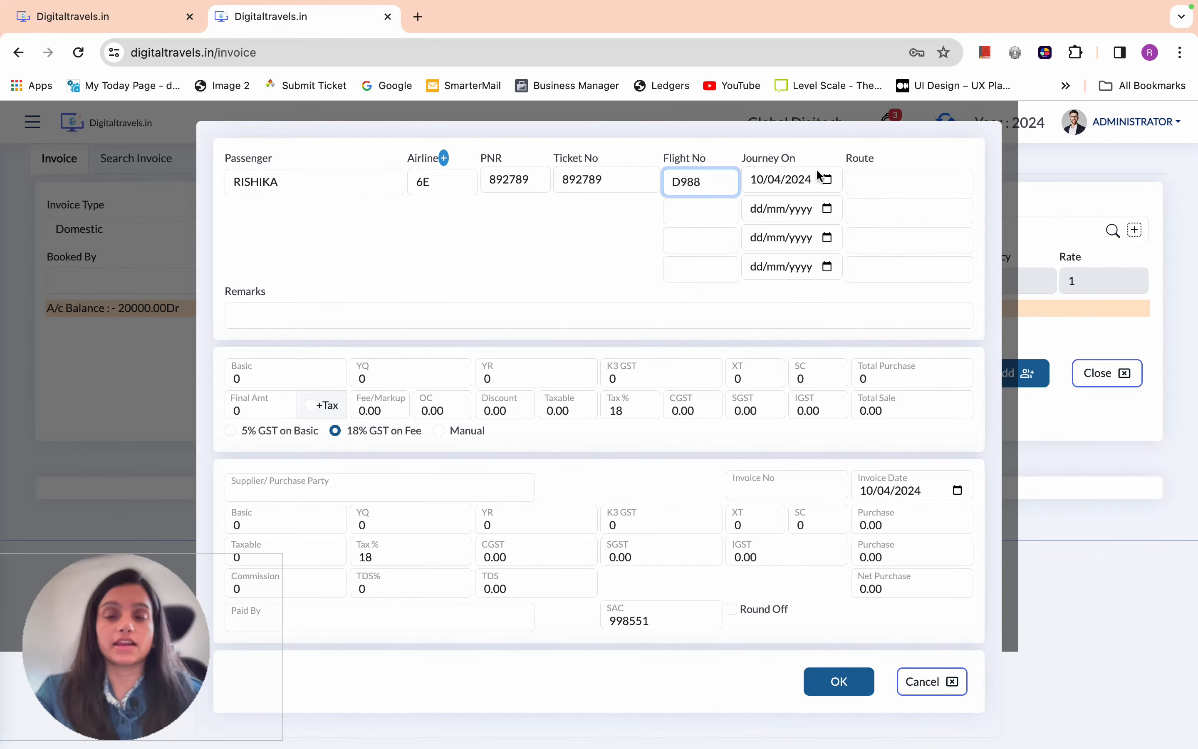
click(828, 186)
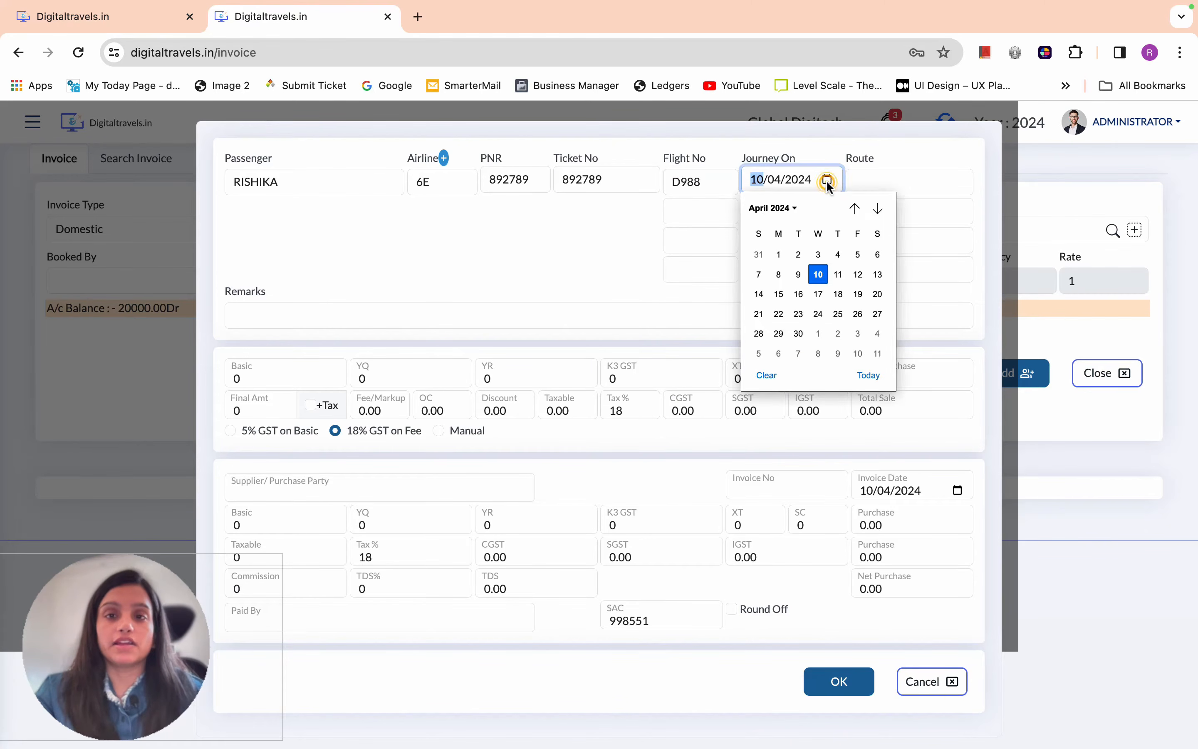
click(861, 177)
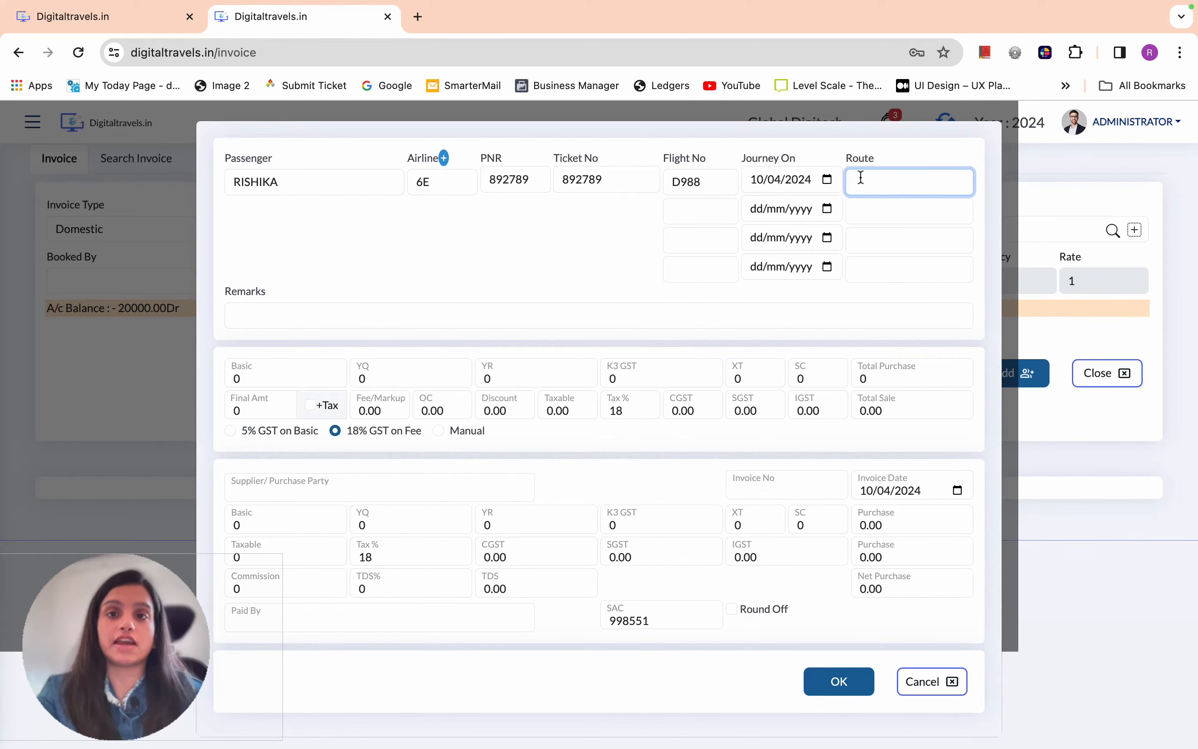
text(jai/del)
click(862, 208)
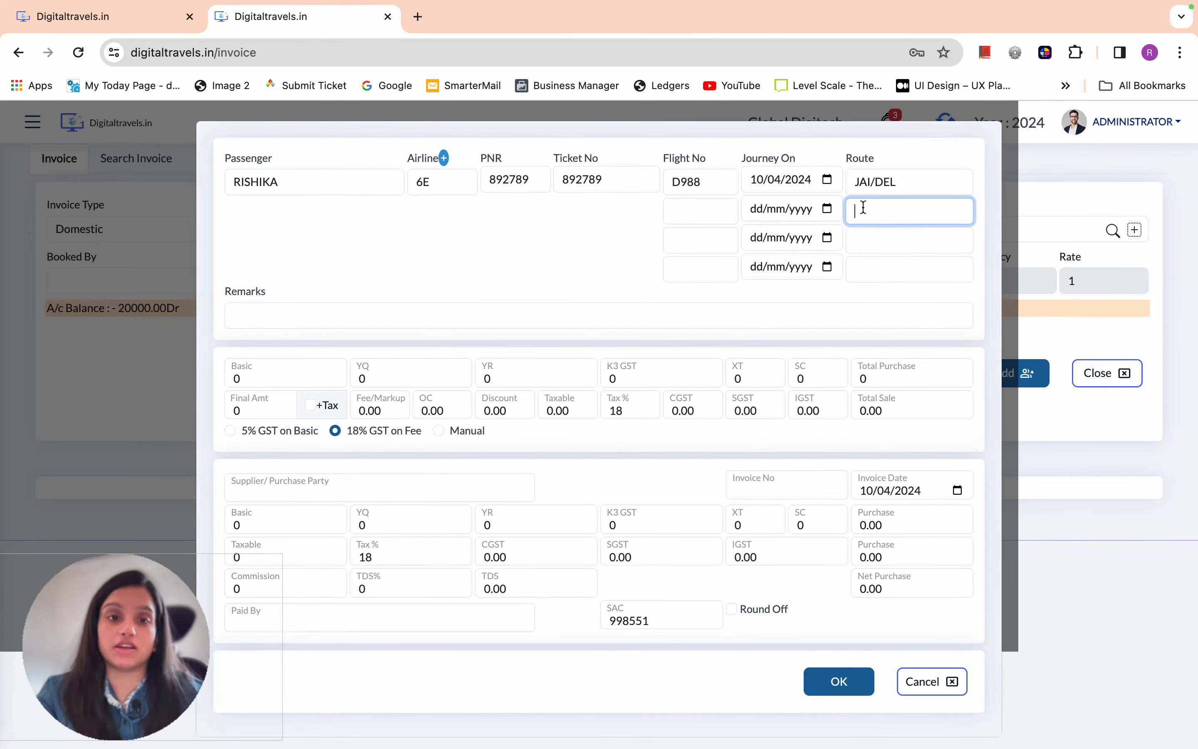
click(331, 342)
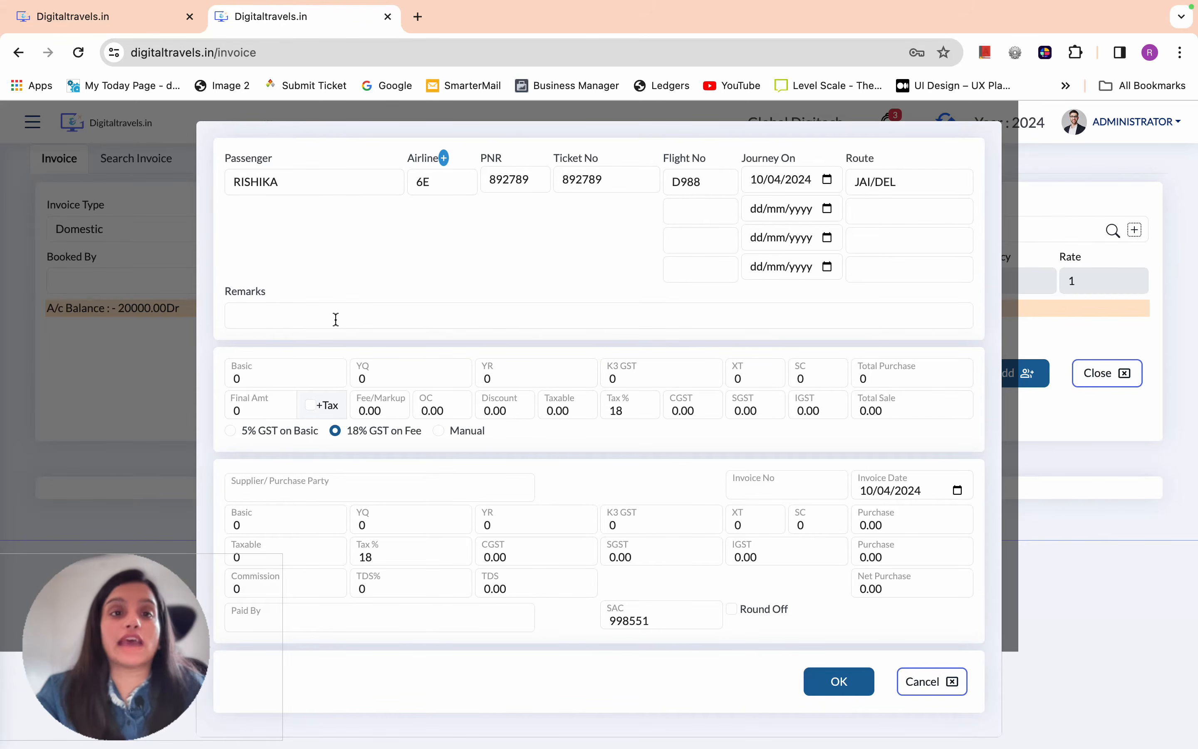
Set the ticket's basic fare to 5000 in the sale section
click(256, 374)
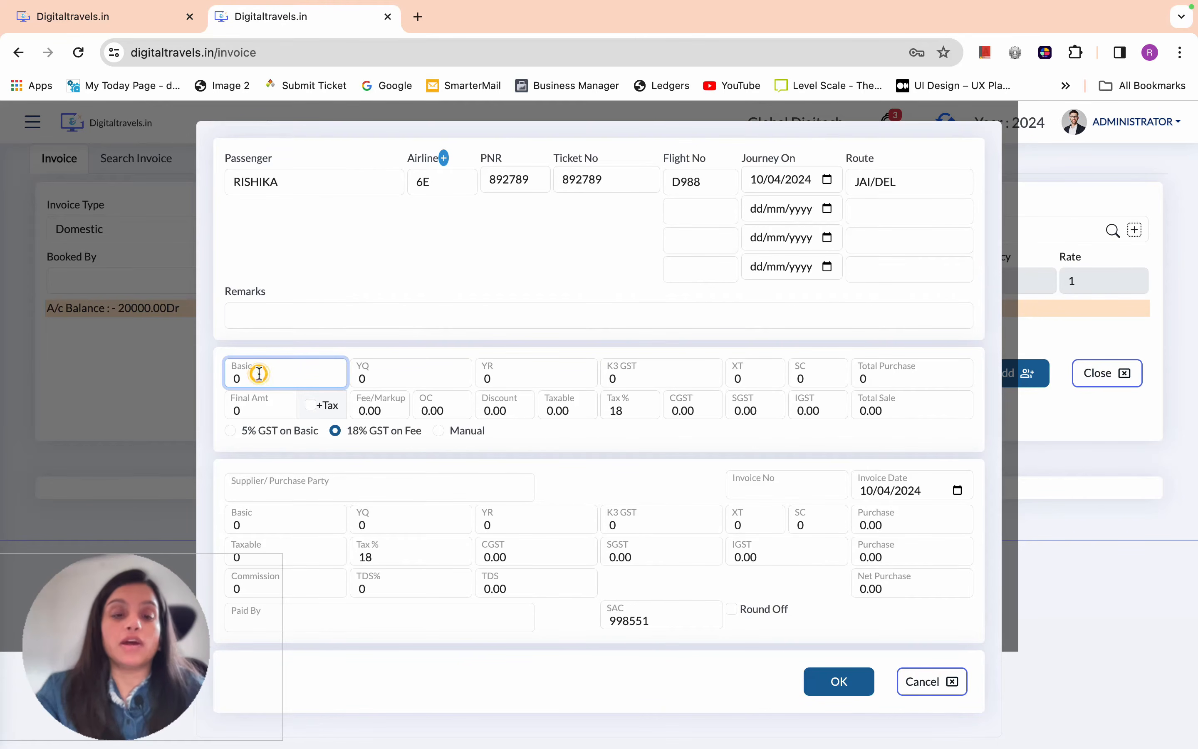
key(BackSpace)
text(5000)
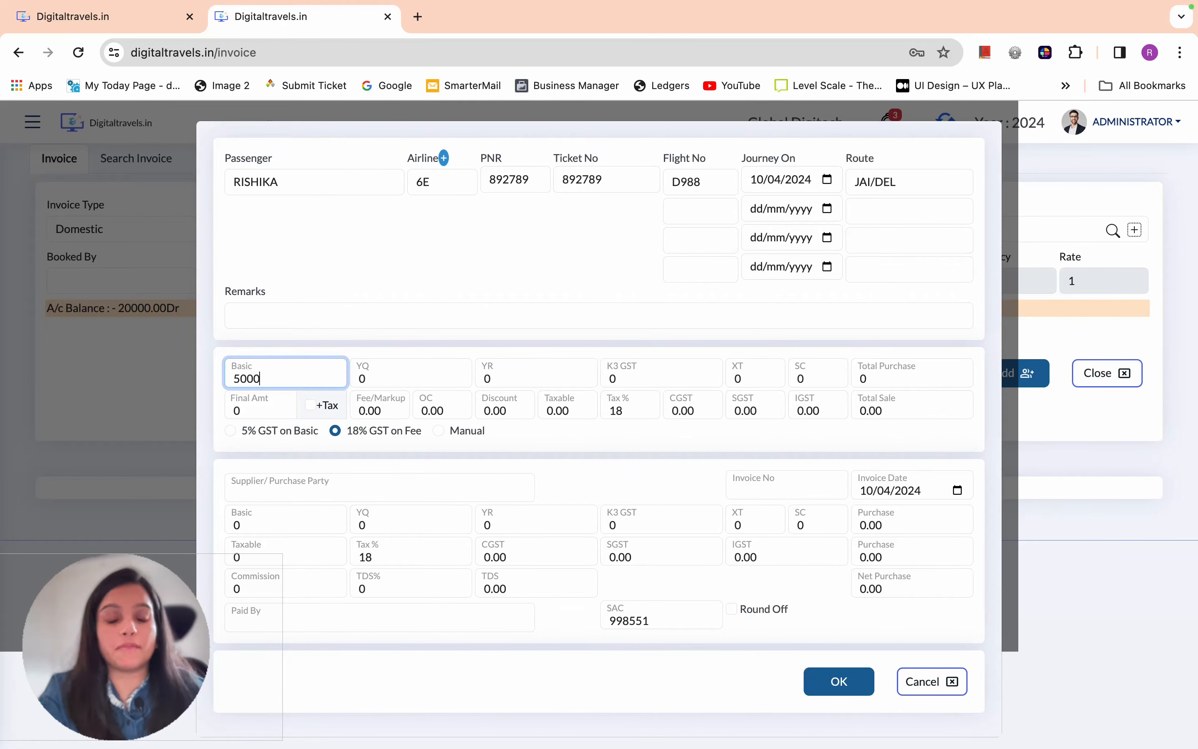
key(Tab)
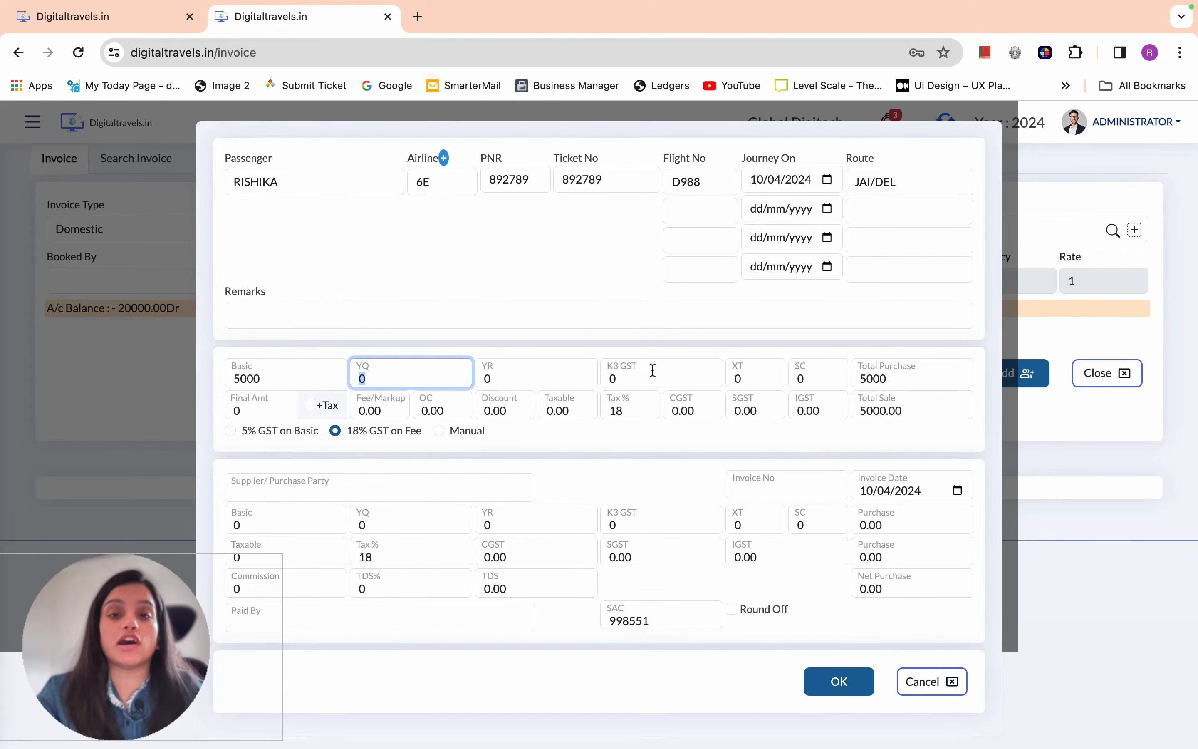
Set the sale's YQ to 100, YR to 200 and K3 GST to 300, leaving XT and SC at 0
click(742, 379)
click(401, 374)
text(100)
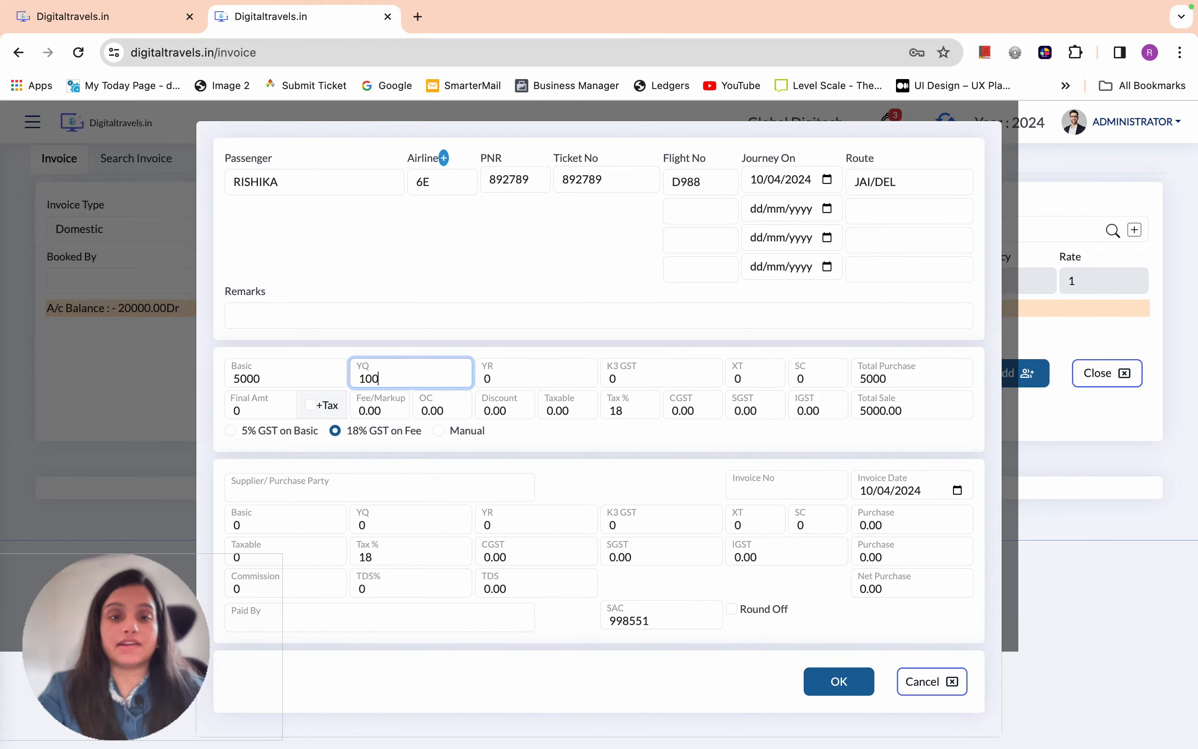
key(Tab)
text(200)
key(Tab)
text(300)
key(Tab)
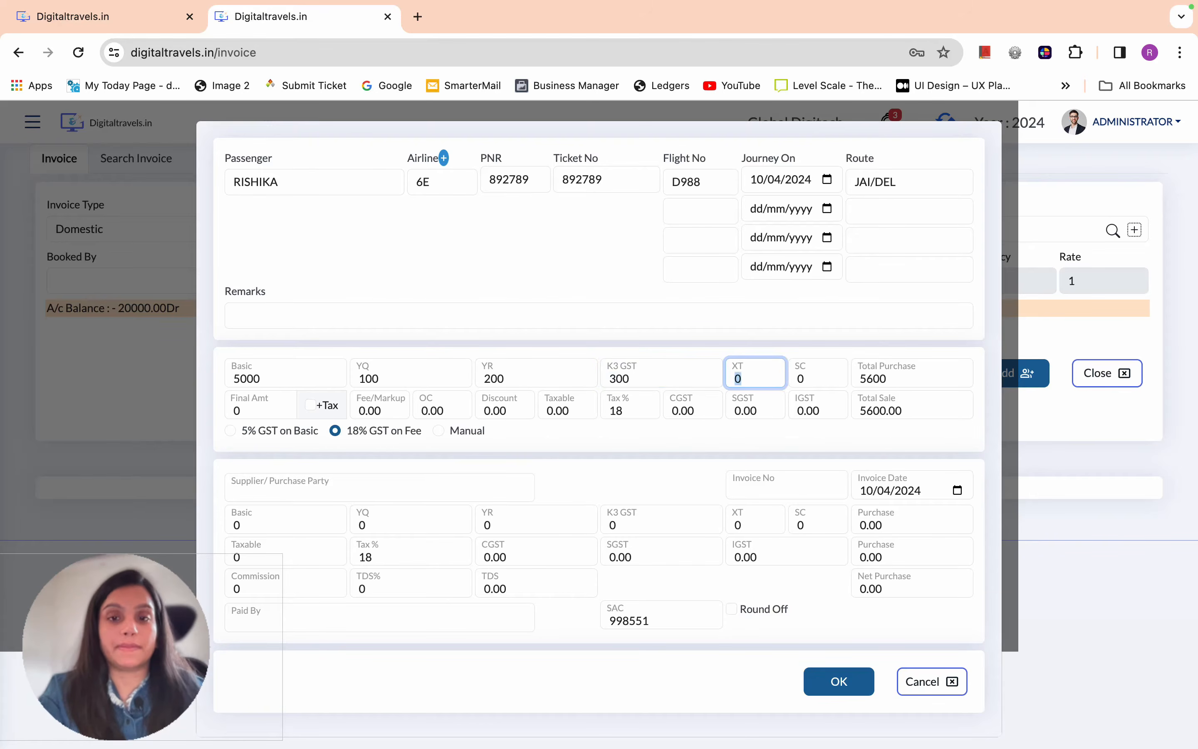
click(909, 379)
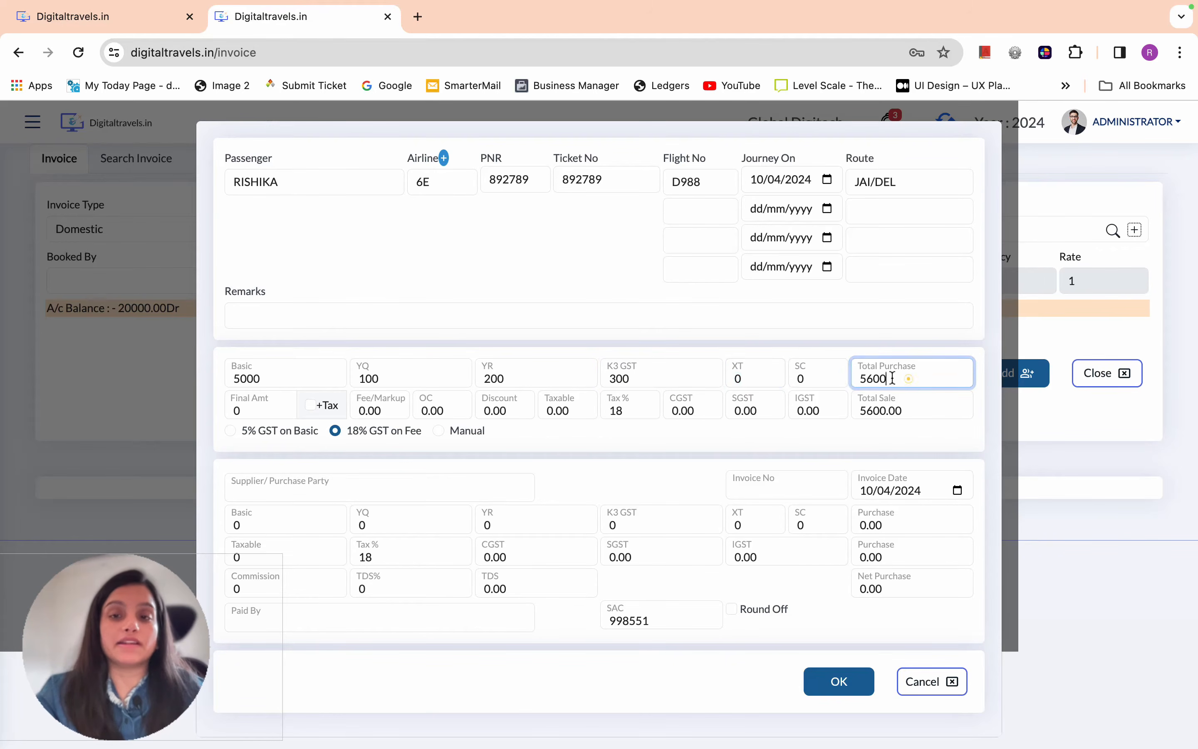
Set the sale's final amount to 6000, keeping 18% GST on Fee as the tax basis
key(Right)
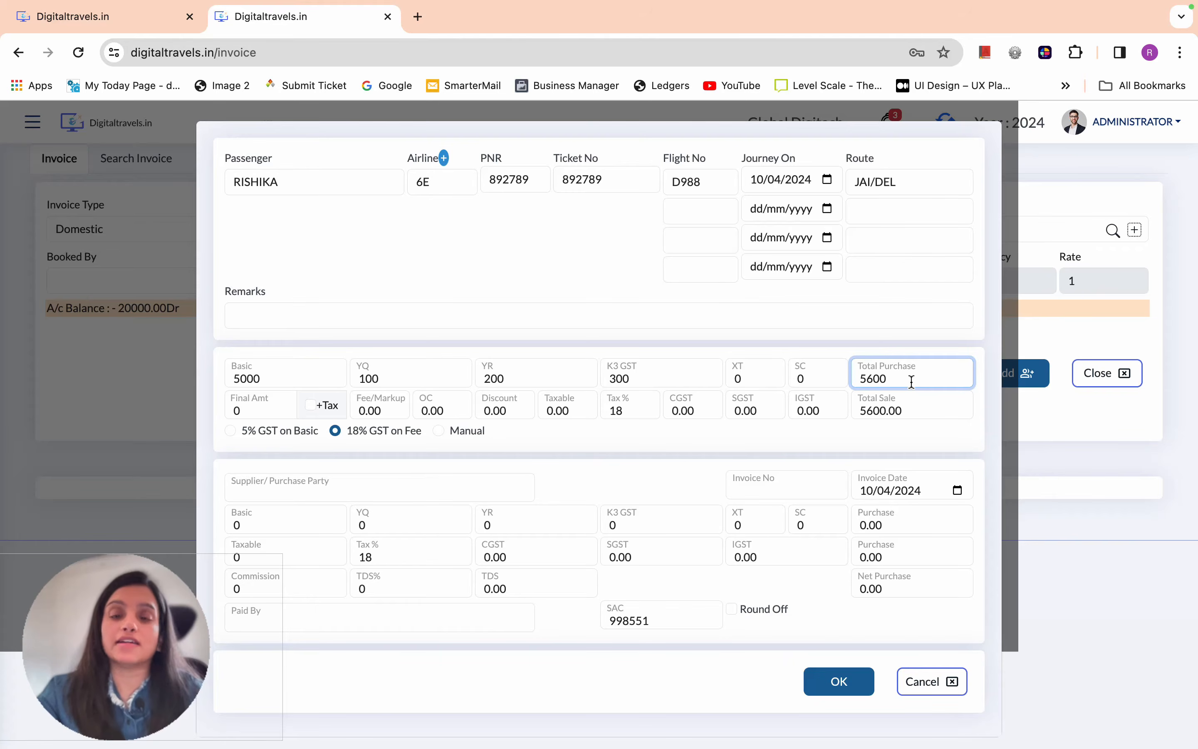
drag(898, 379, 856, 374)
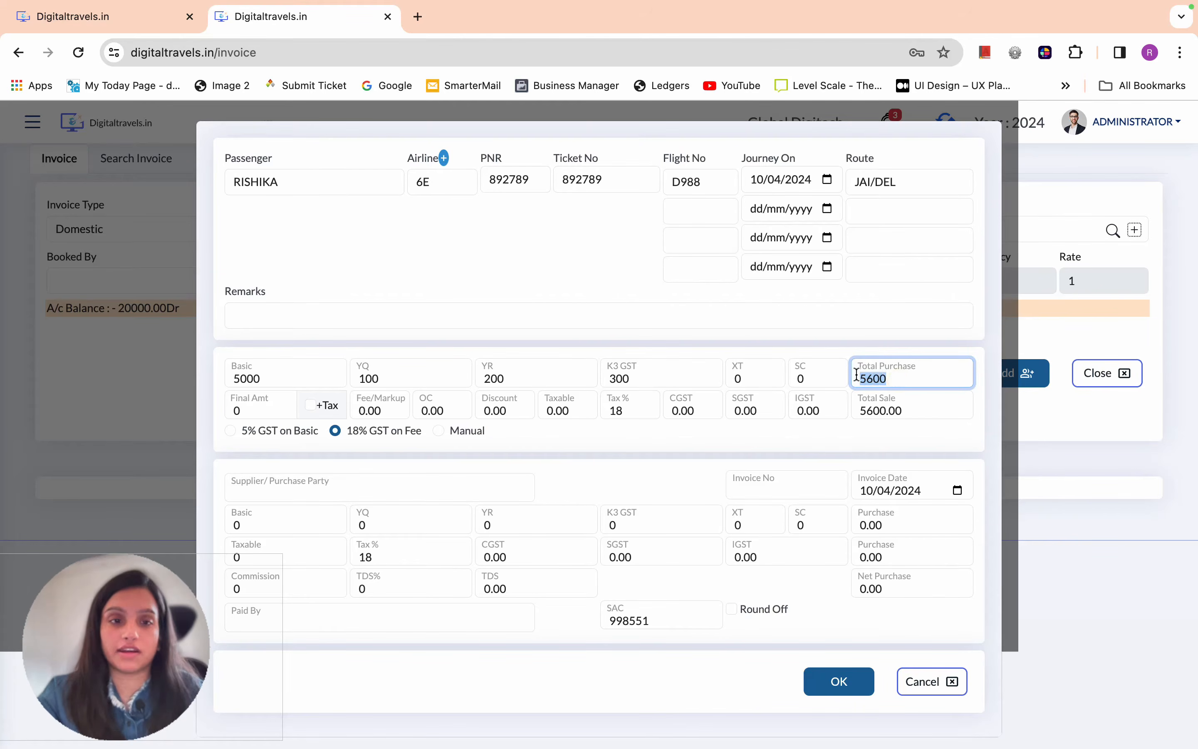
click(248, 411)
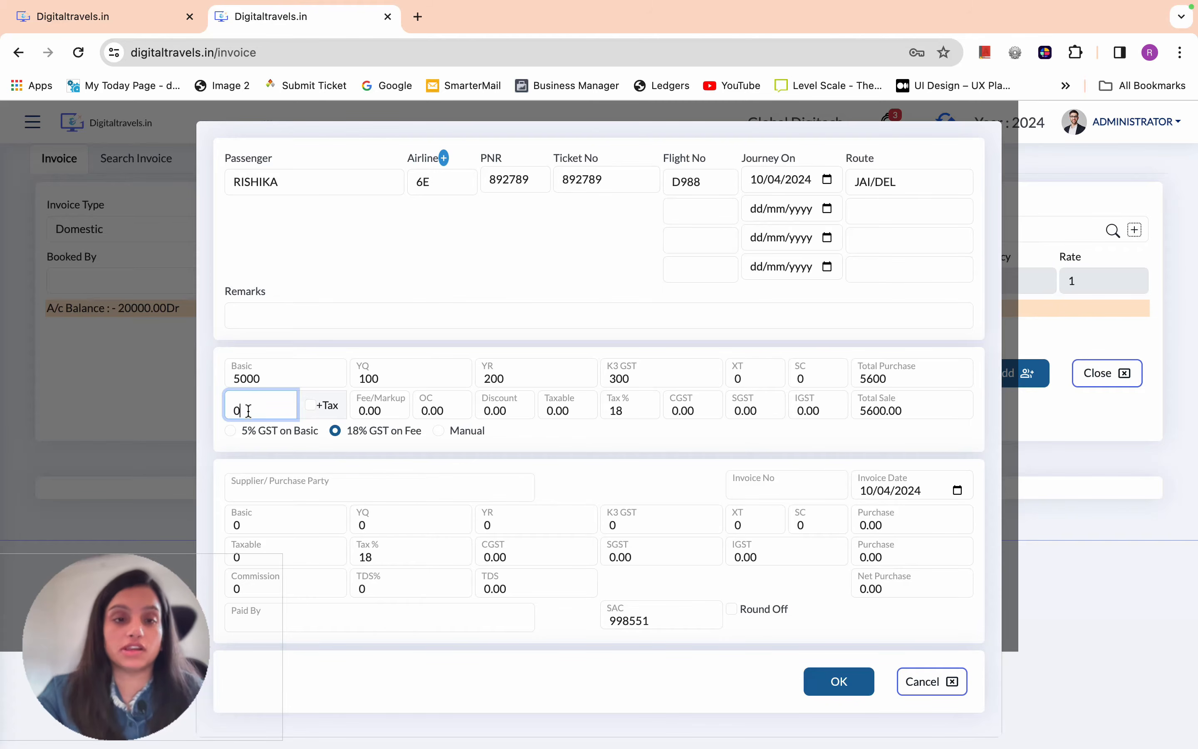
key(BackSpace)
text(6000)
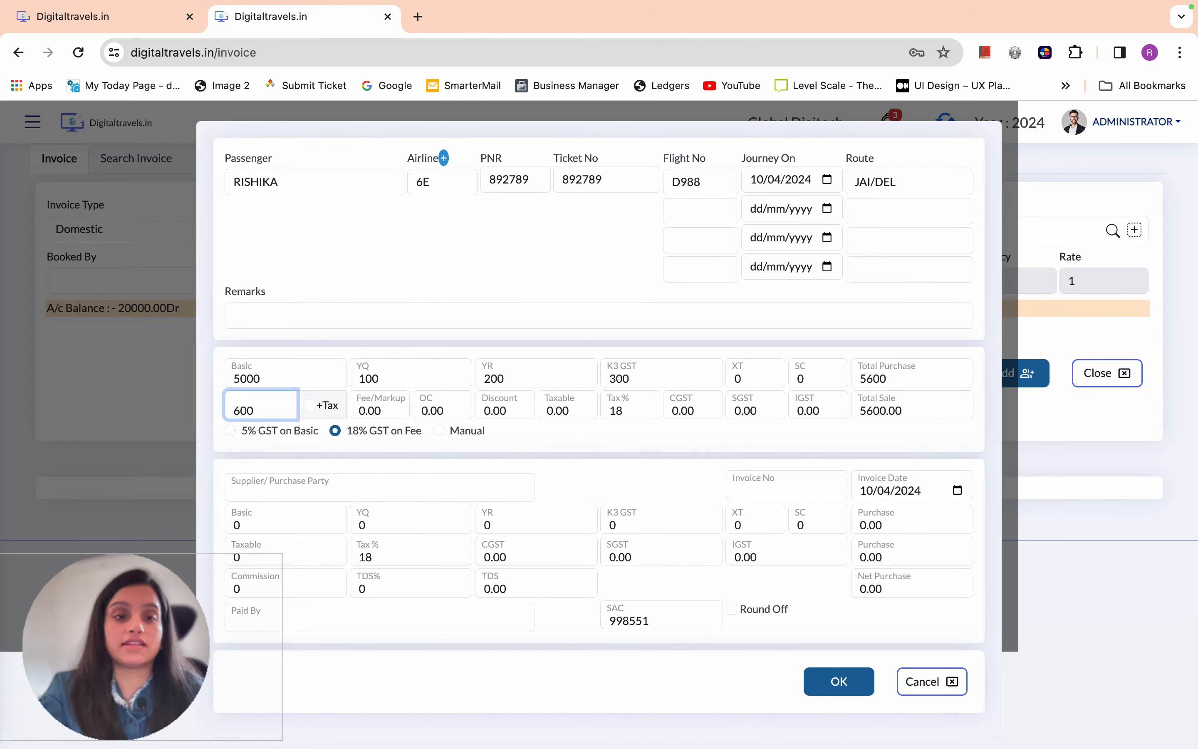
key(Tab)
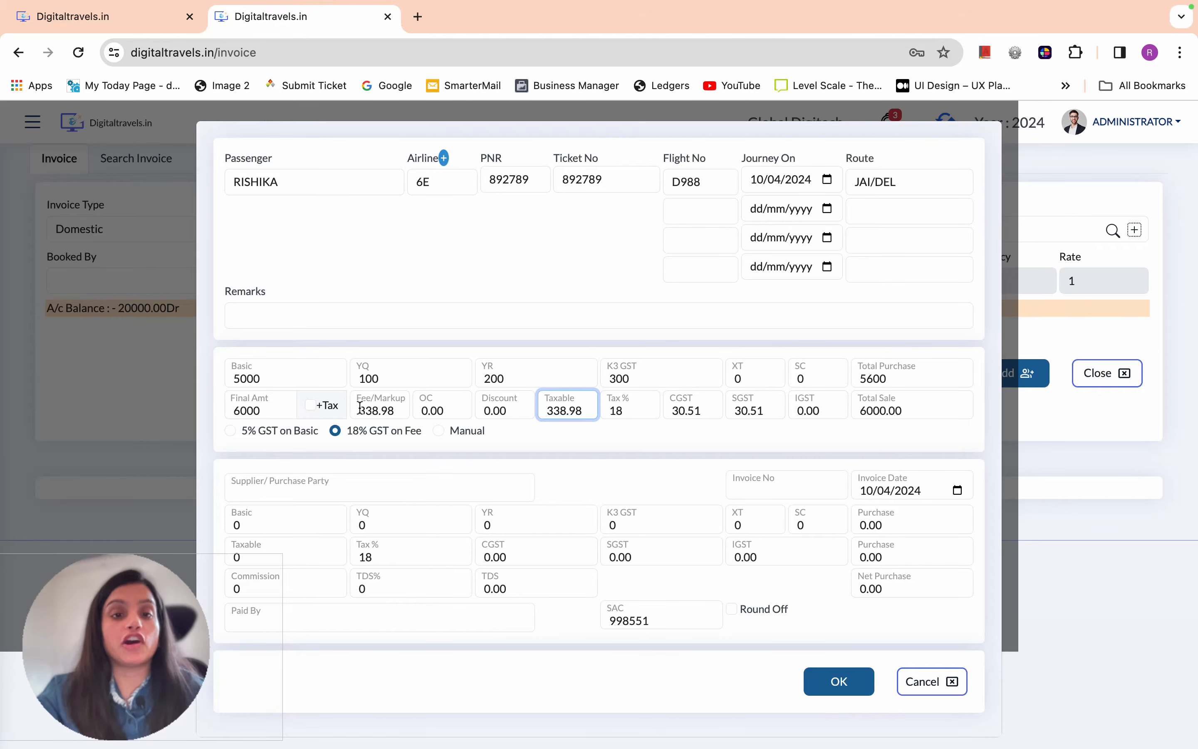
click(360, 408)
key(Tab)
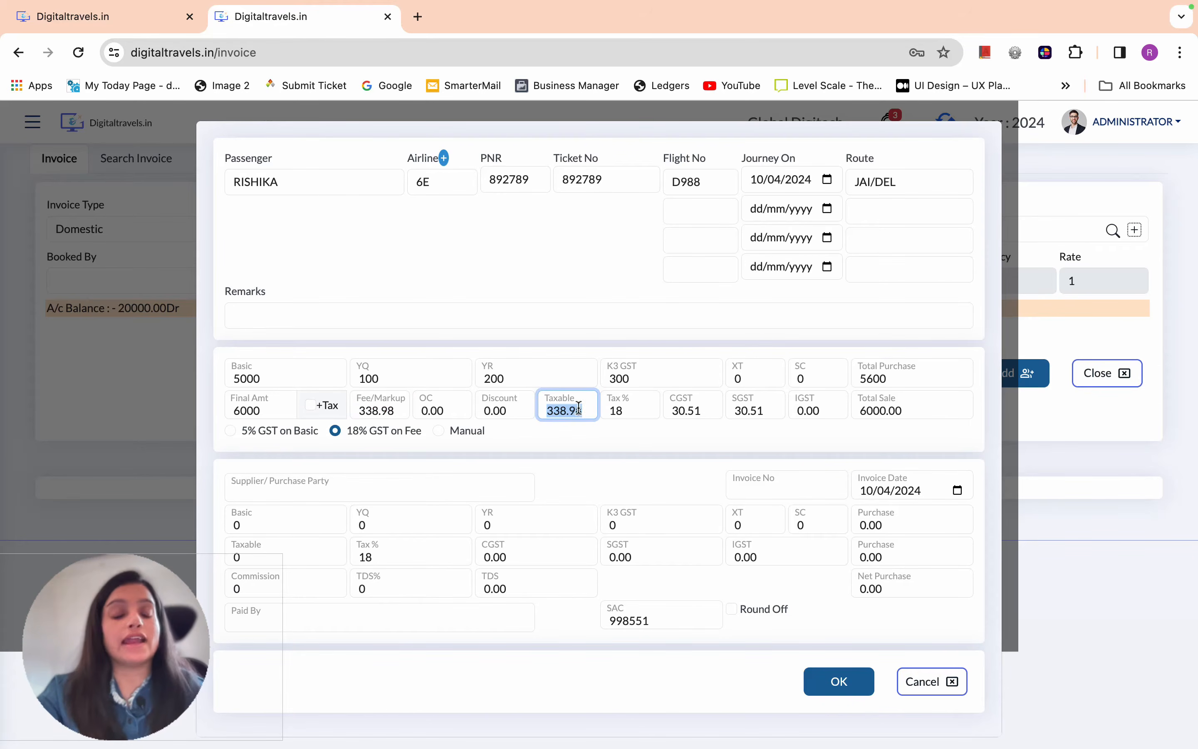
drag(677, 411, 702, 411)
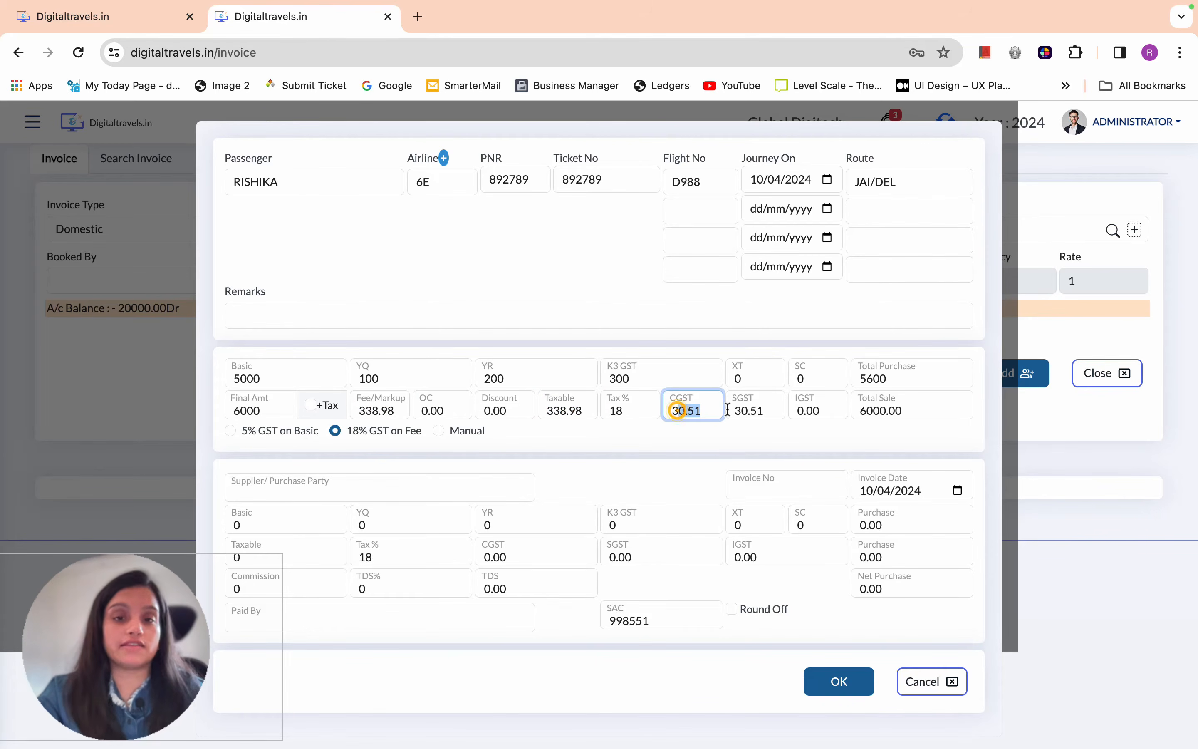
click(336, 431)
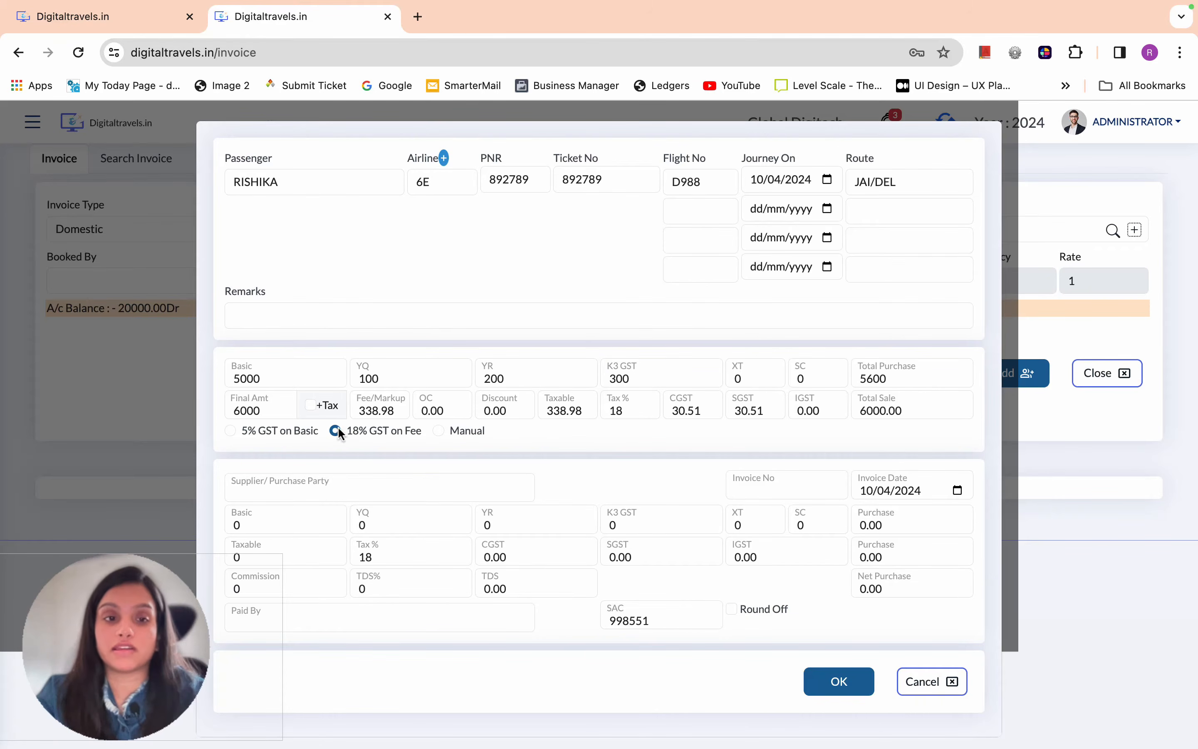
Try taxing the sale with 5% GST on Basic and return it to 18% GST on Fee
drag(903, 379, 855, 374)
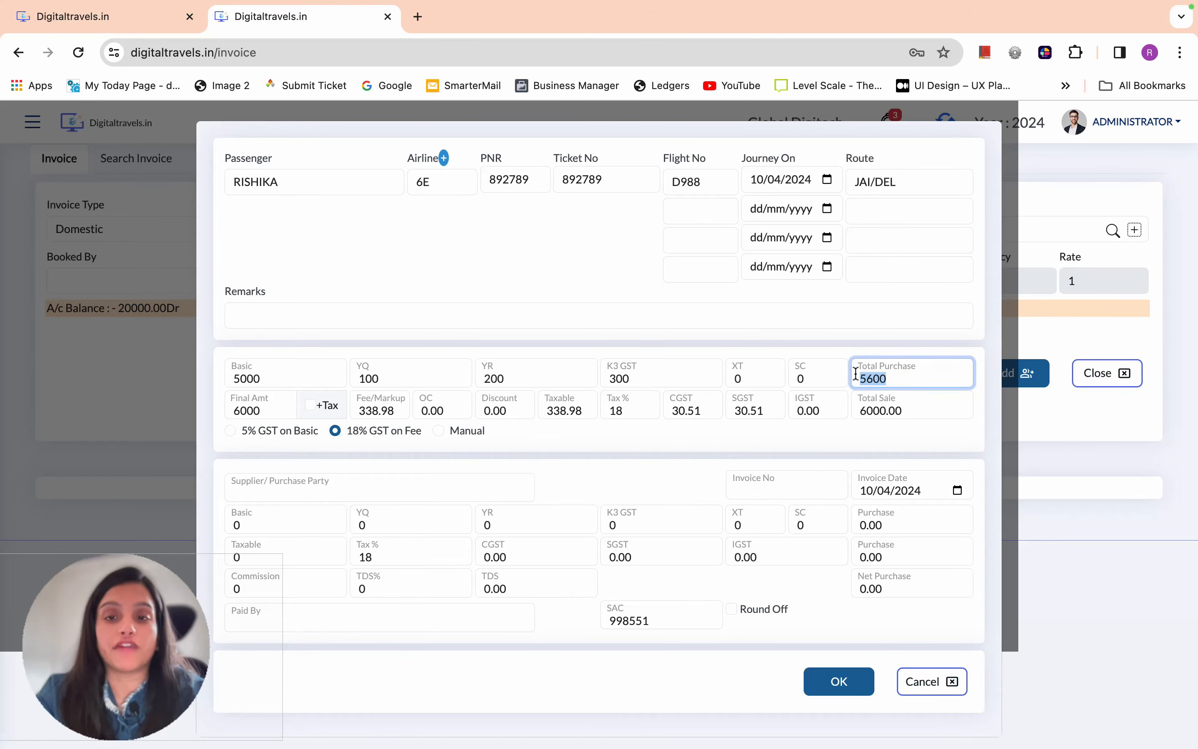
drag(266, 410, 229, 410)
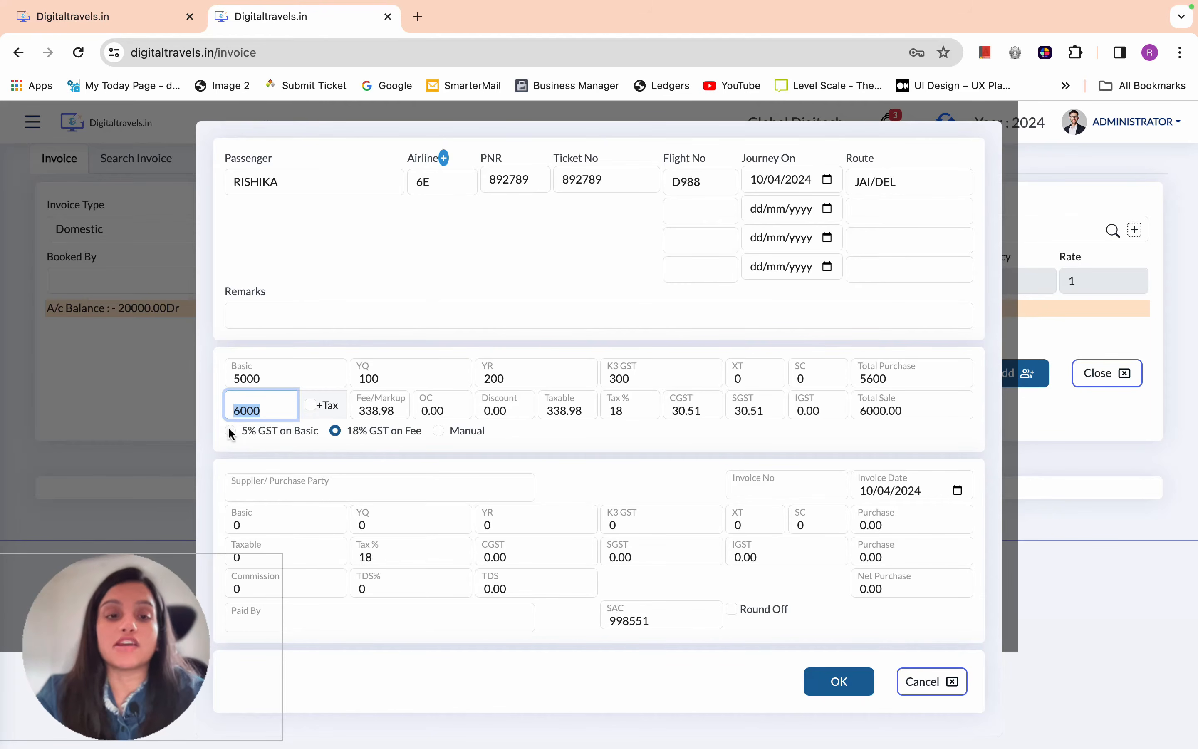
click(229, 430)
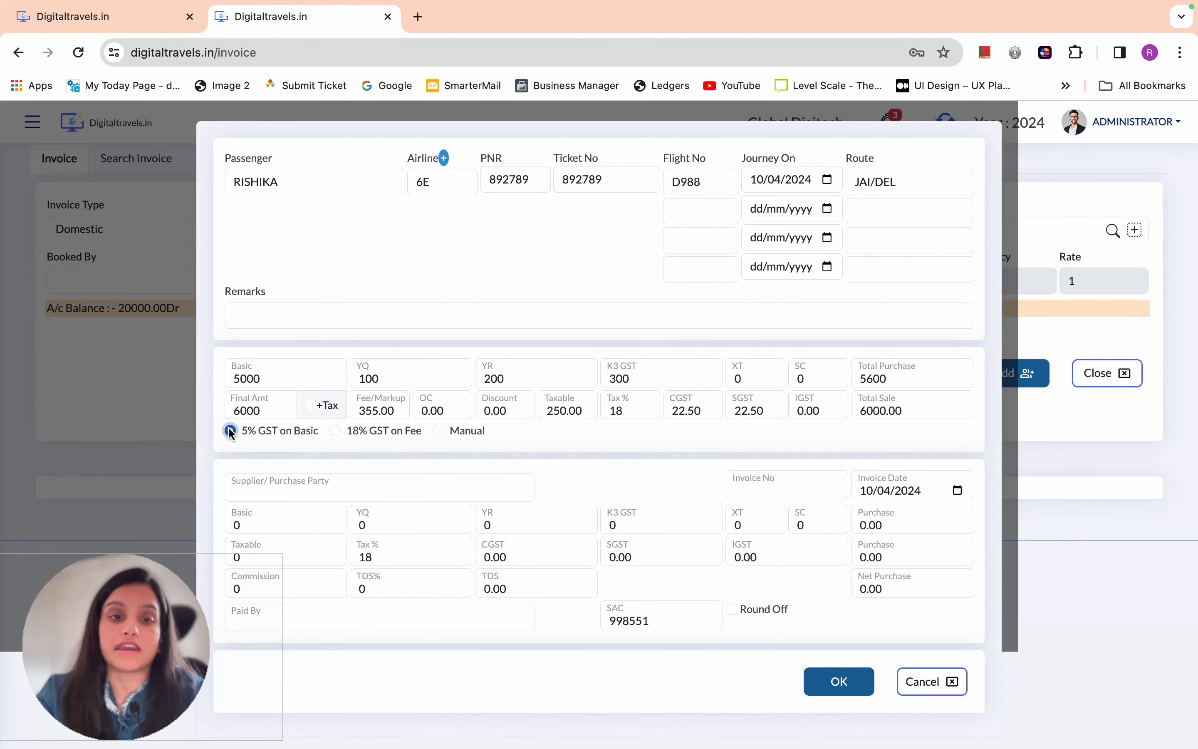
drag(270, 376, 240, 377)
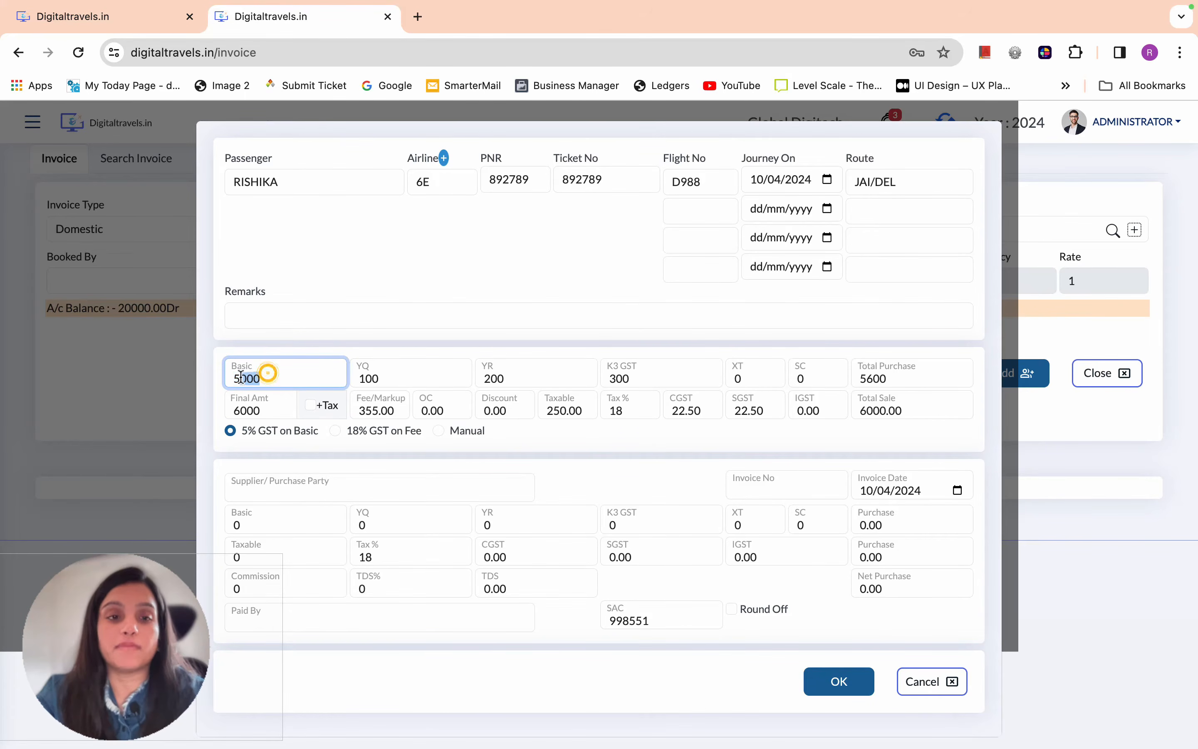
drag(545, 410, 587, 412)
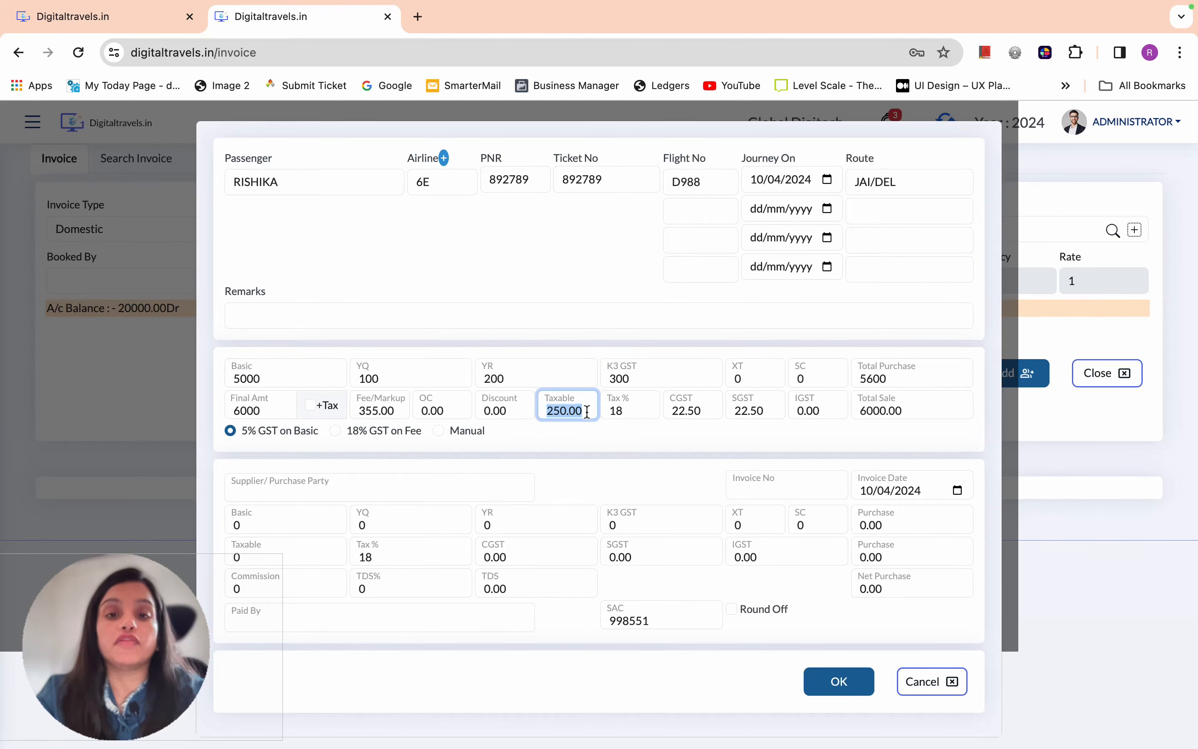
double_click(640, 409)
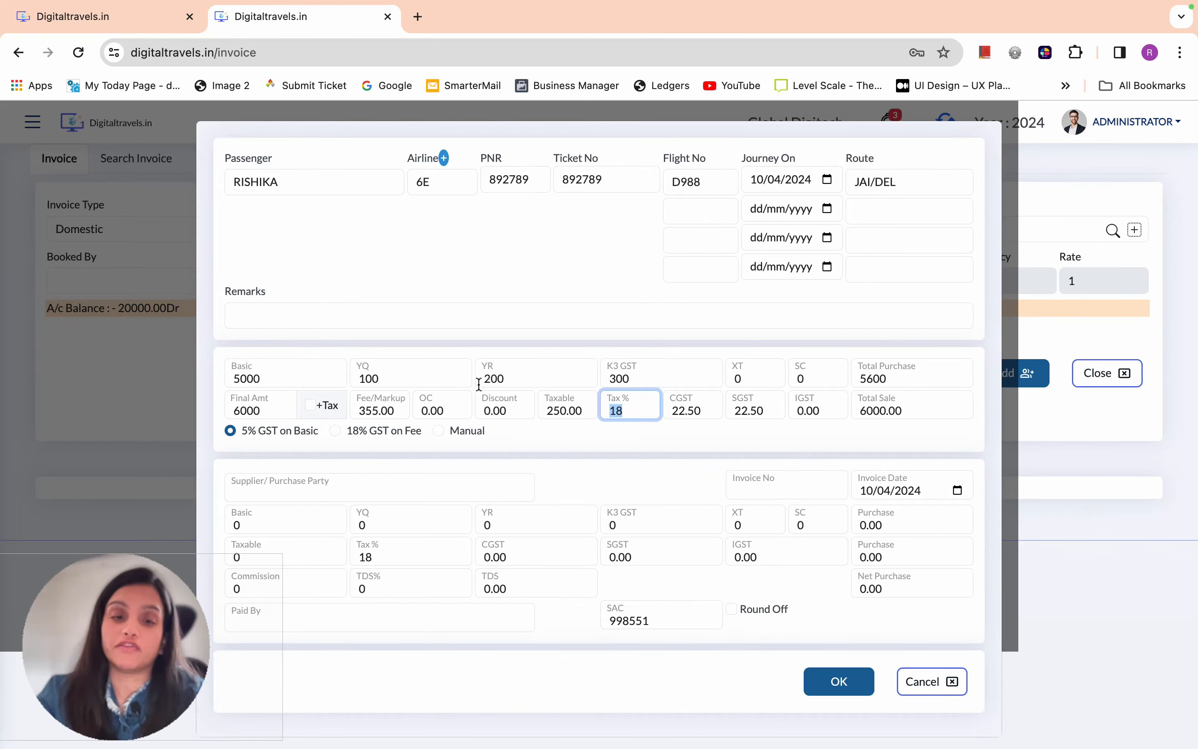
click(335, 431)
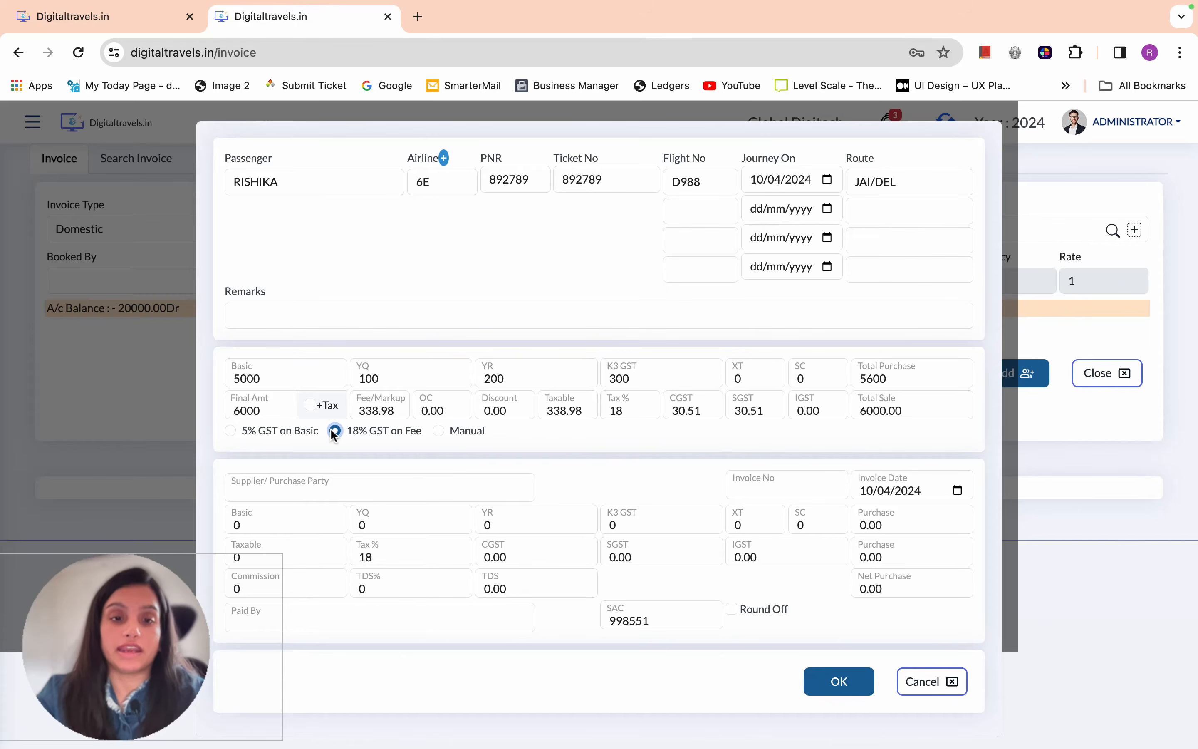
double_click(400, 406)
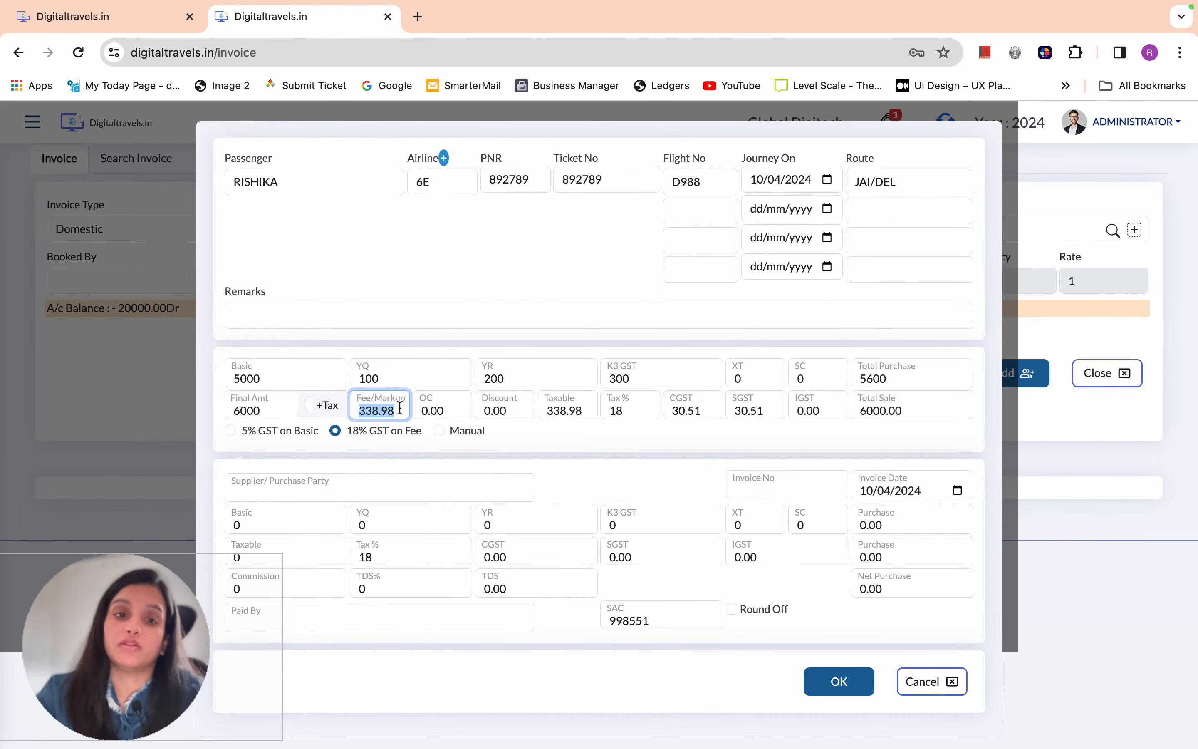
click(914, 410)
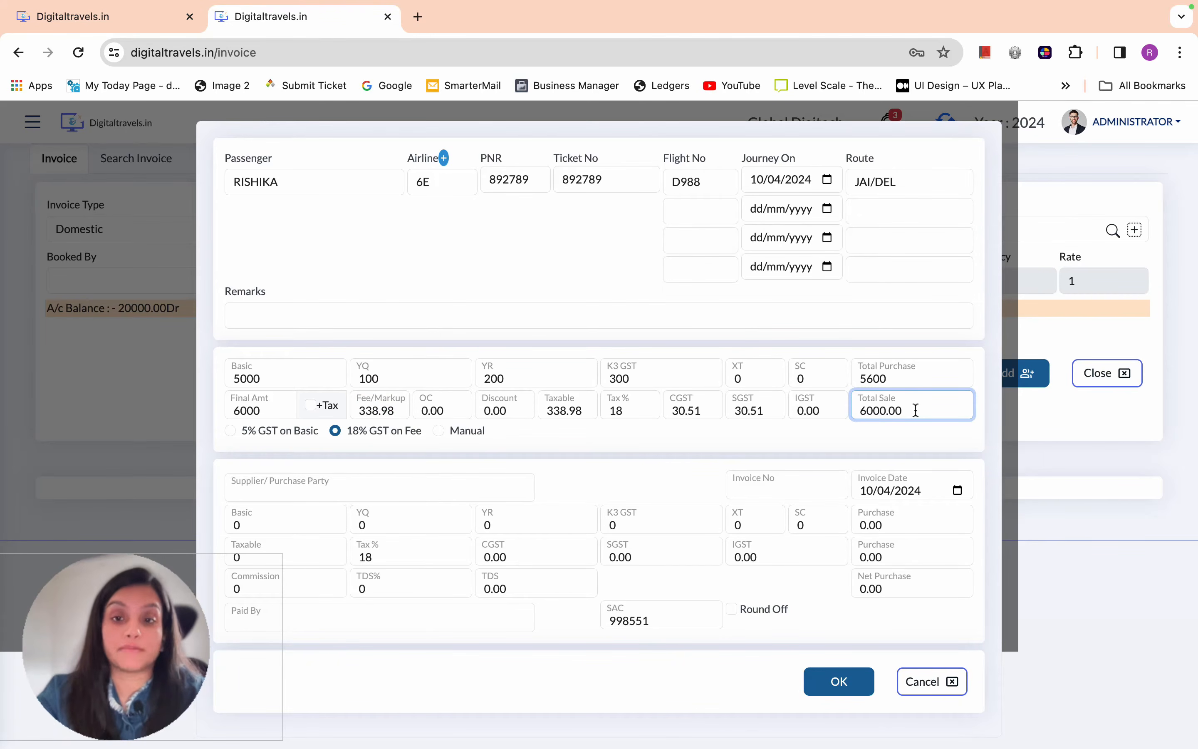
Have the tax added on top of the sale's final amount instead of included in it
click(311, 405)
drag(902, 406, 860, 405)
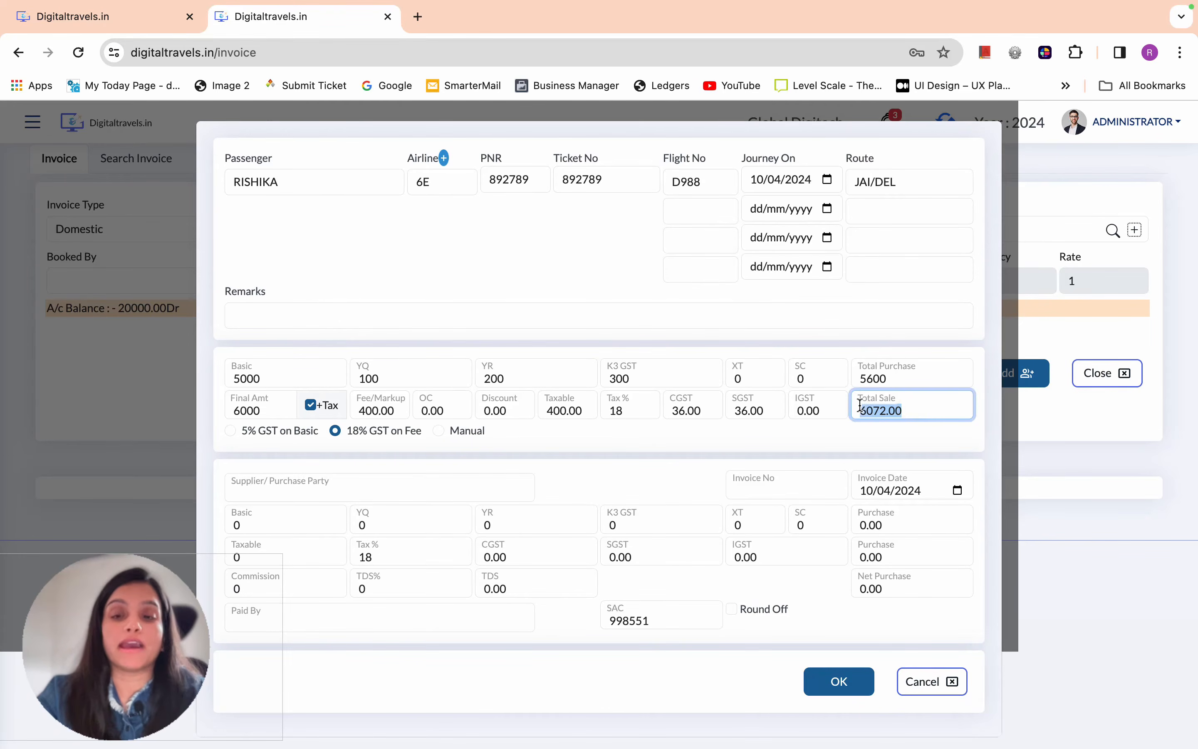
drag(669, 412, 749, 409)
click(579, 440)
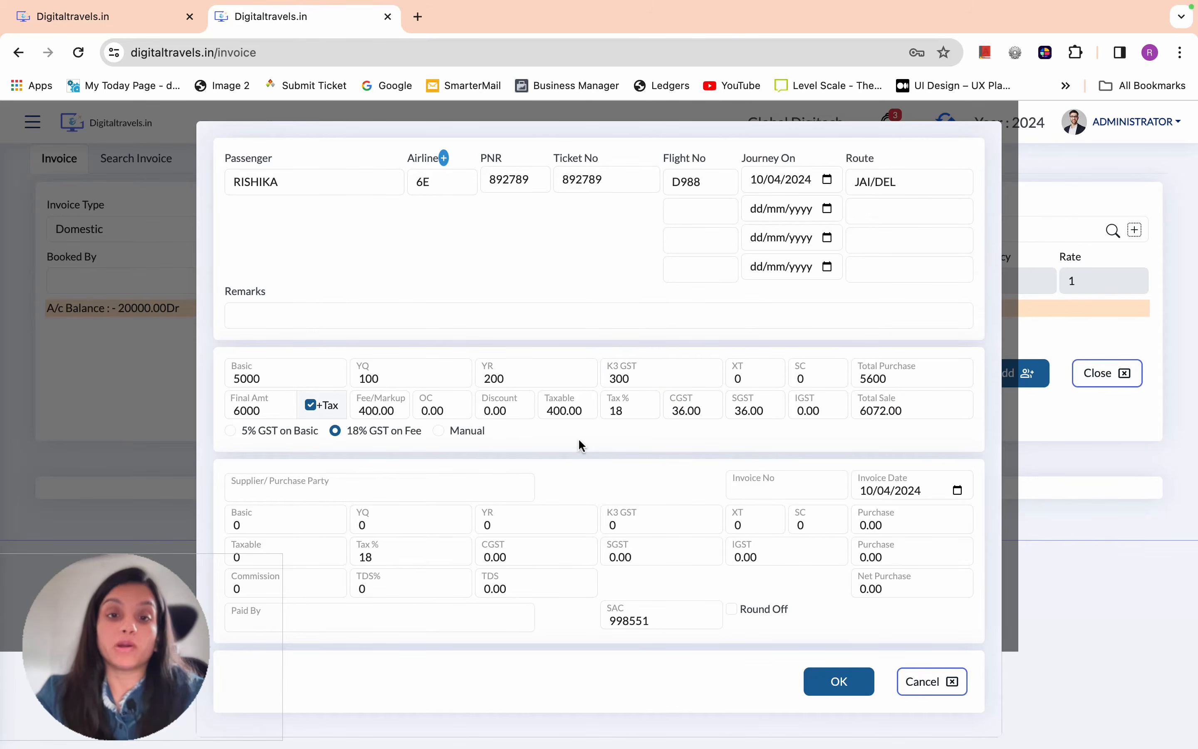
click(542, 410)
mouse_move(603, 401)
mouse_down()
mouse_move(603, 417)
mouse_move(636, 411)
mouse_move(612, 408)
mouse_up()
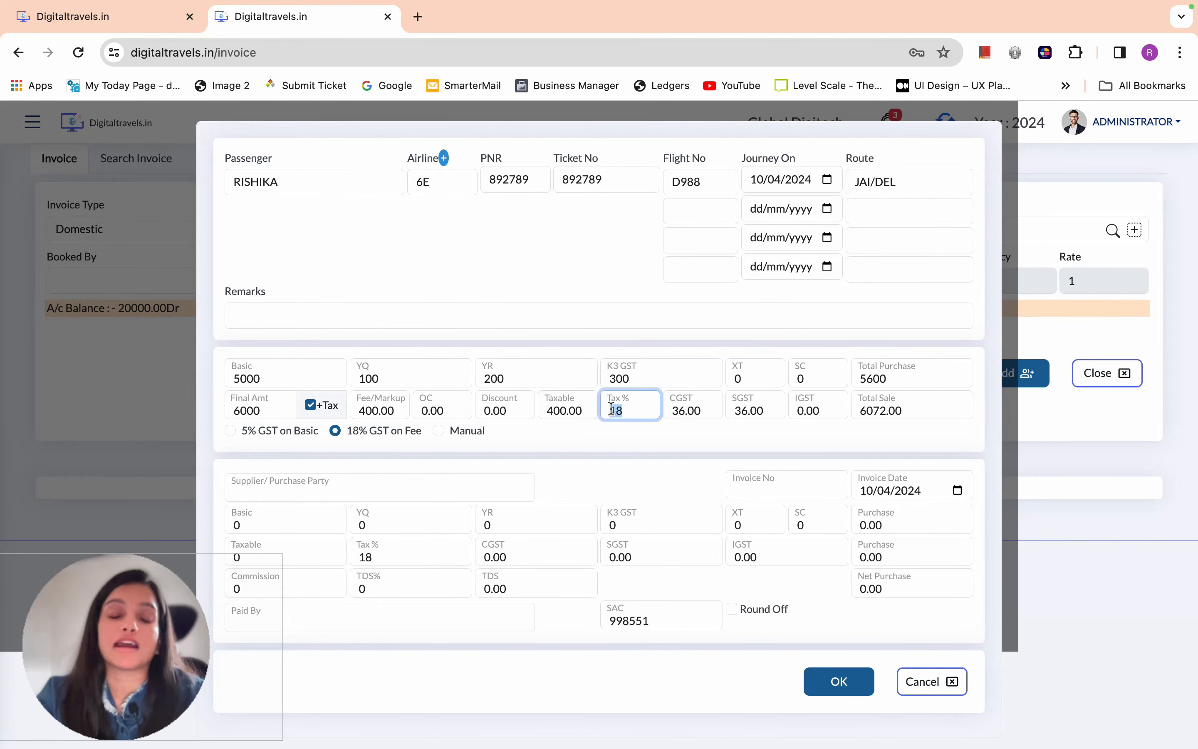
Set the sale's OC charge to 300, keeping 18% GST on Fee
click(447, 409)
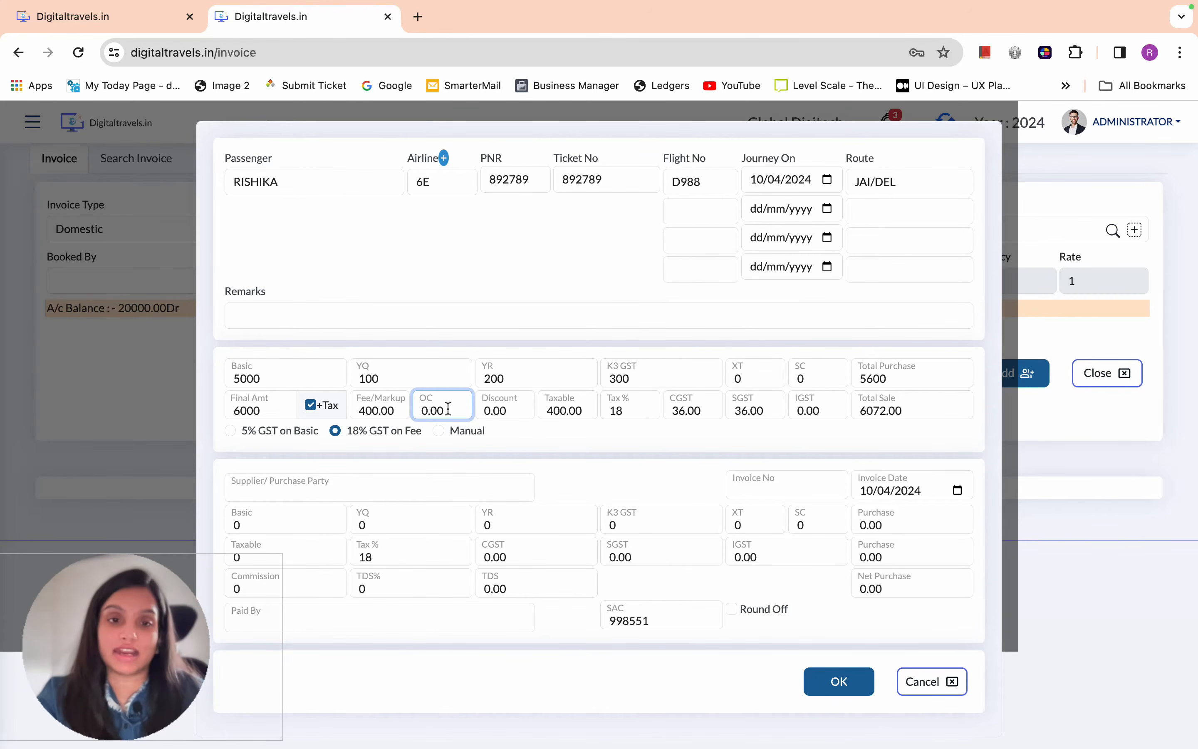
drag(448, 408, 415, 407)
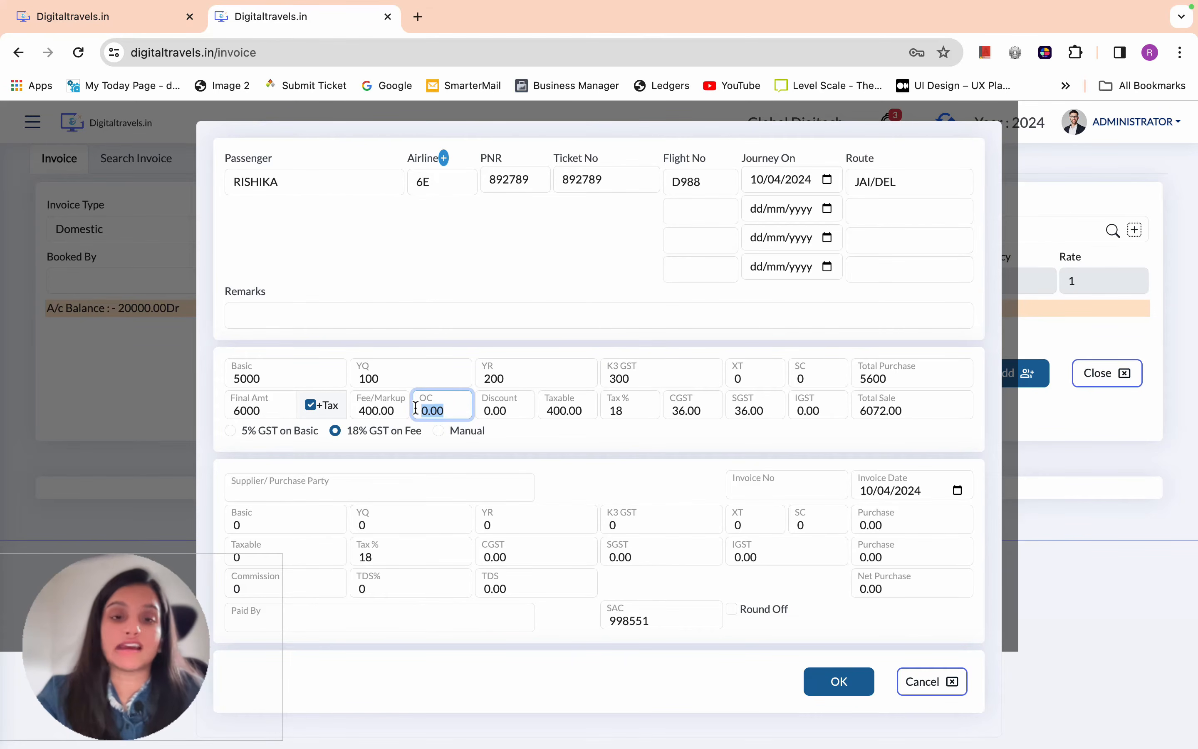
text(300)
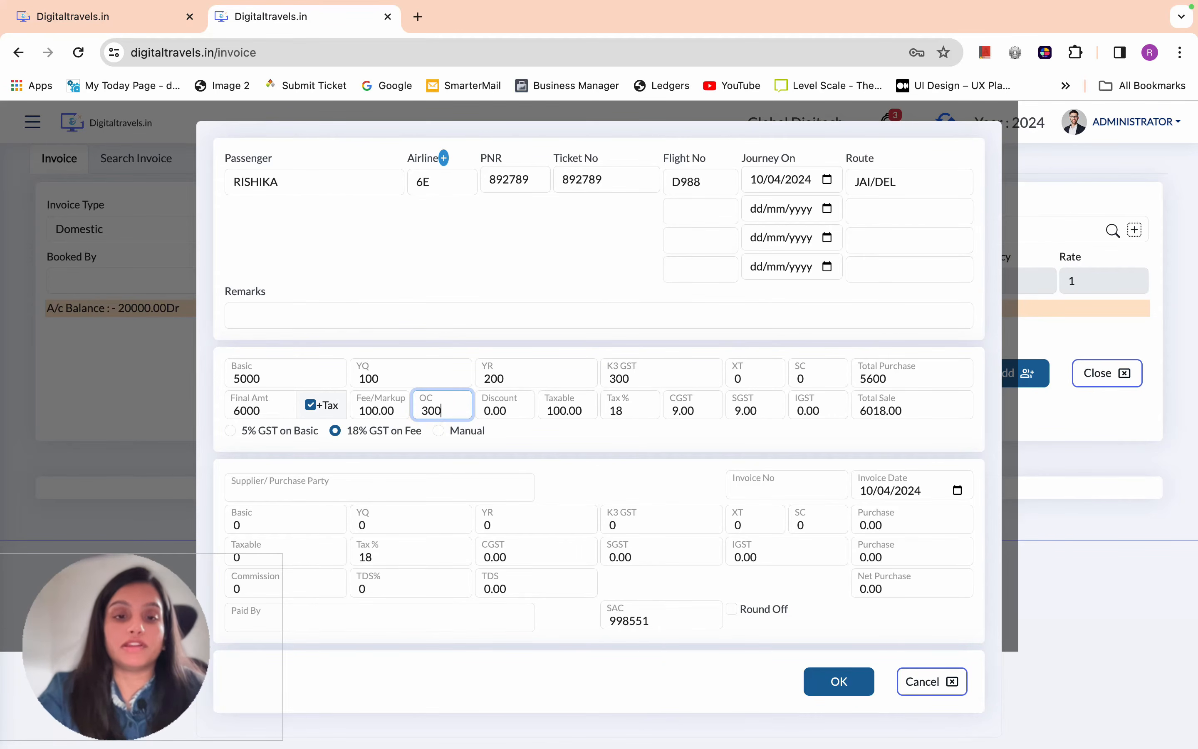
key(Tab)
drag(547, 411, 586, 412)
click(588, 409)
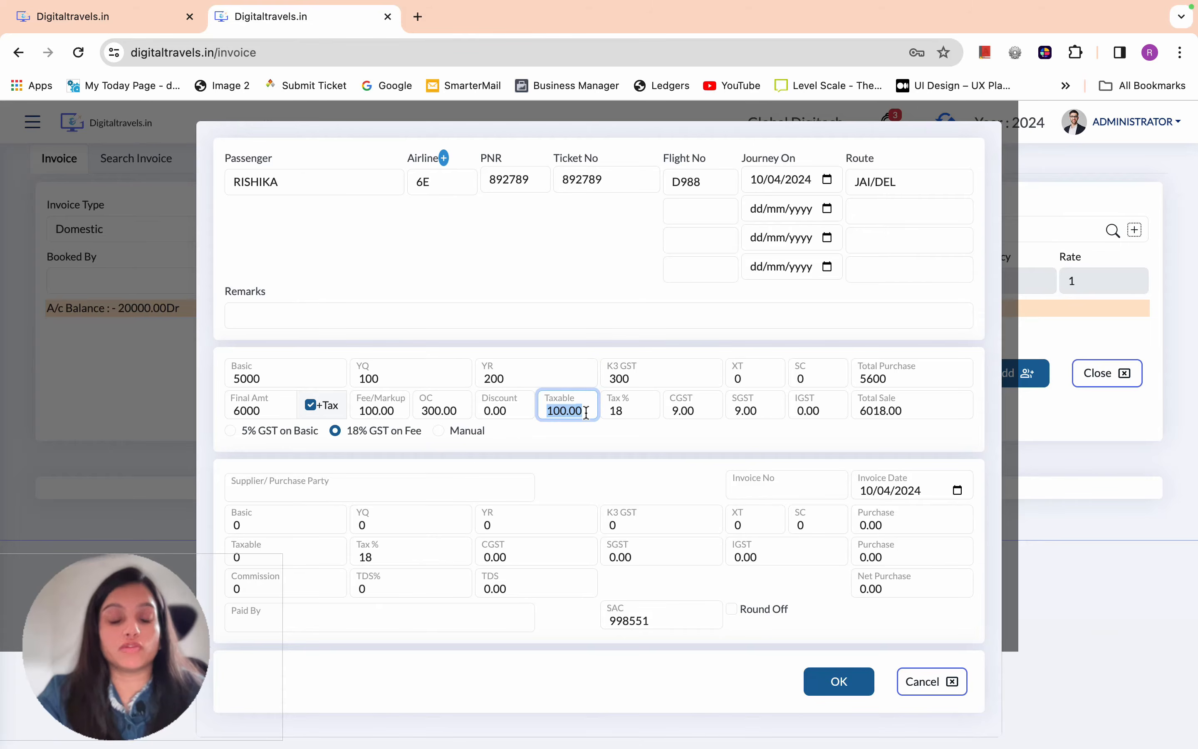
click(436, 410)
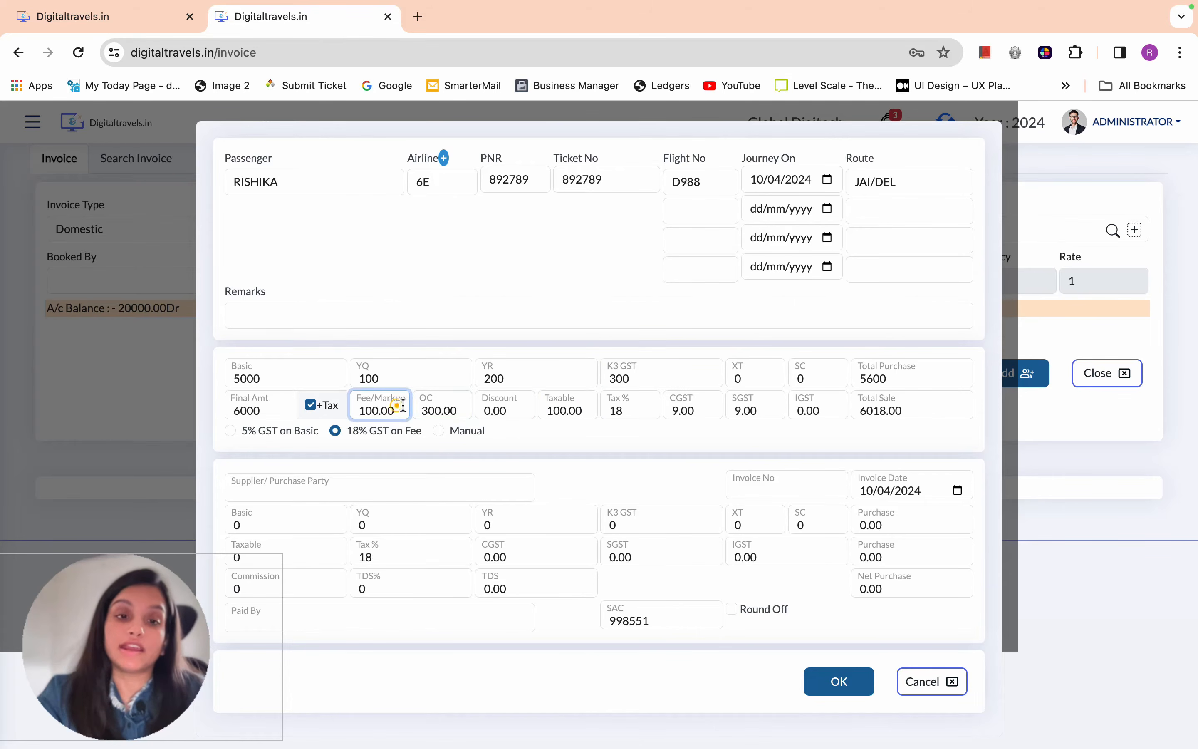
drag(421, 410, 460, 410)
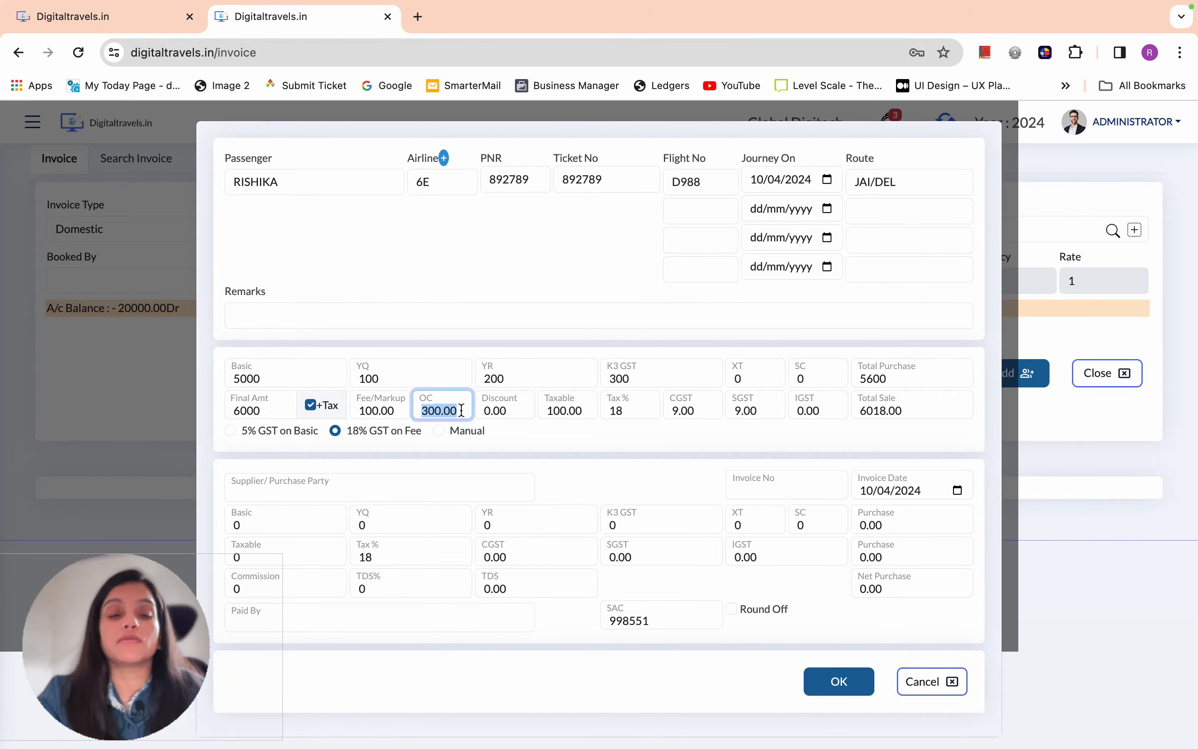
click(442, 434)
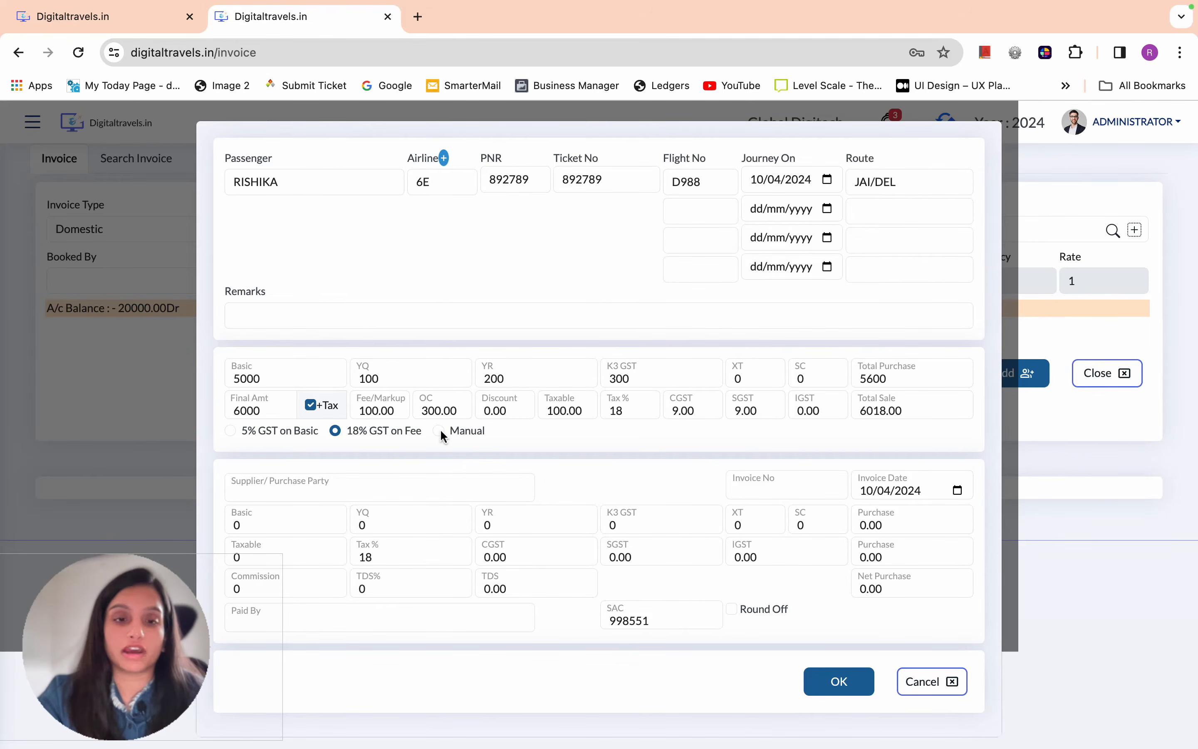
Select TRIPJACK as the purchase supplier and enter the supplier's invoice number with invoice date 08/04/2024
click(378, 482)
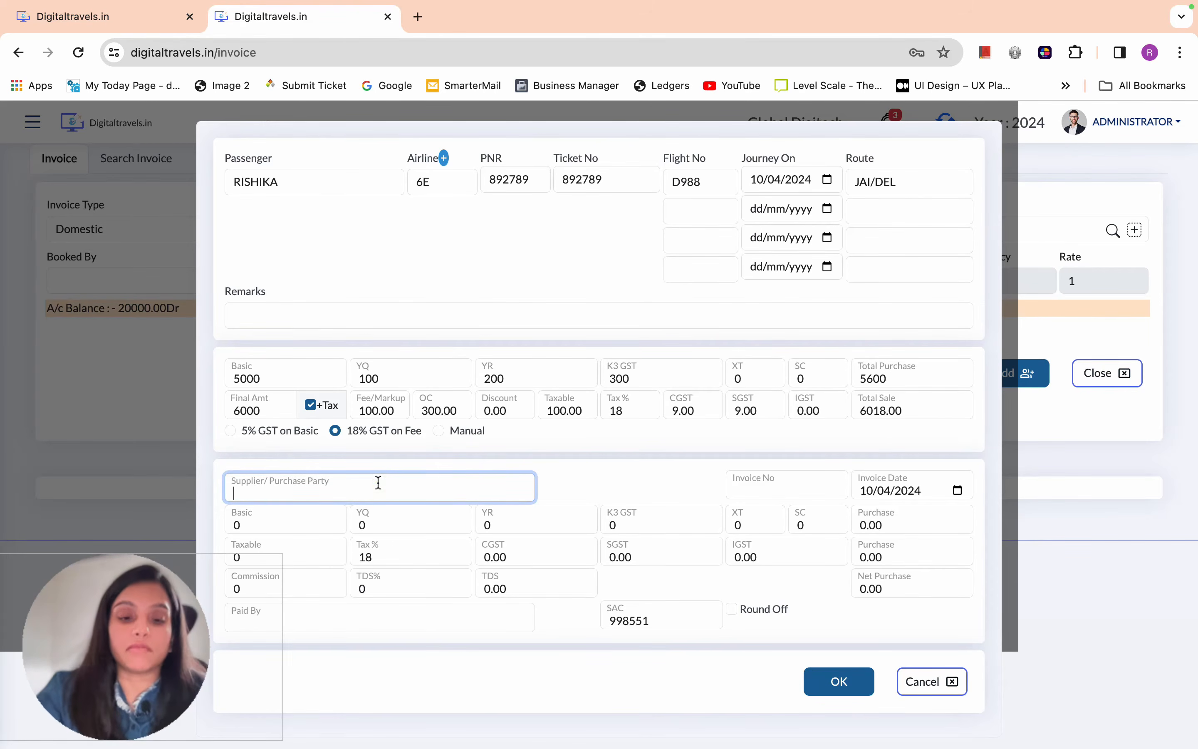
text(trip)
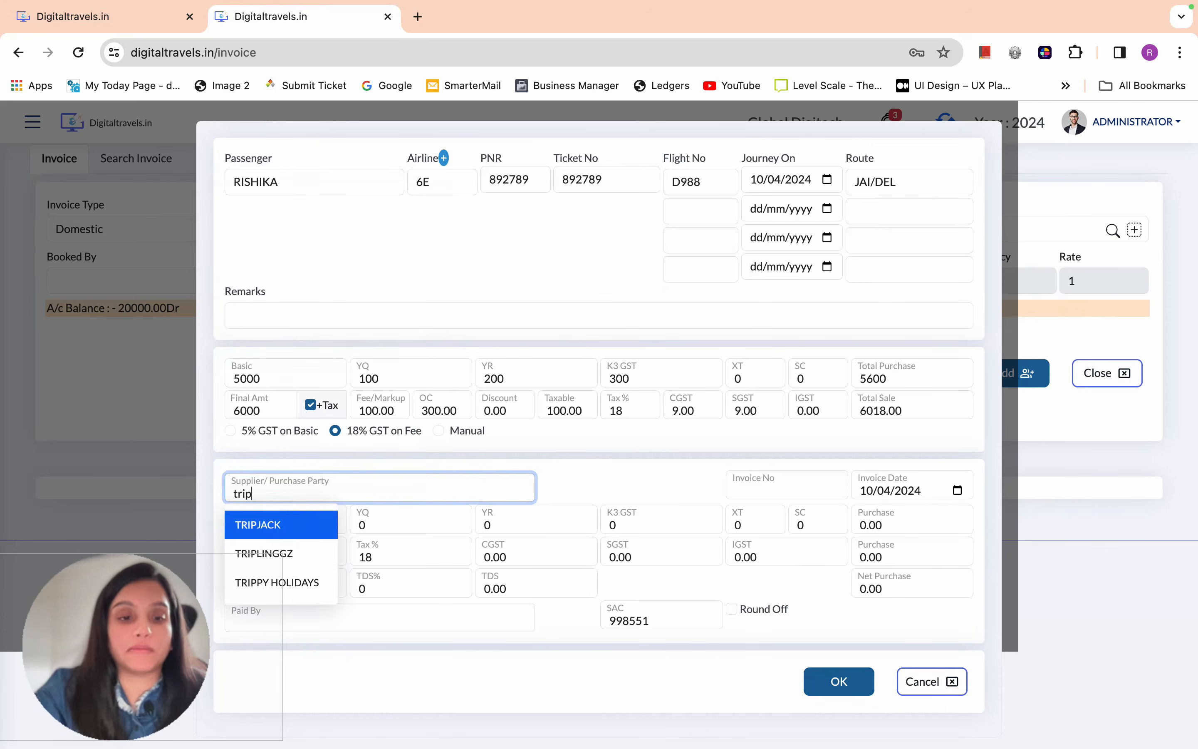
key(Return)
click(766, 489)
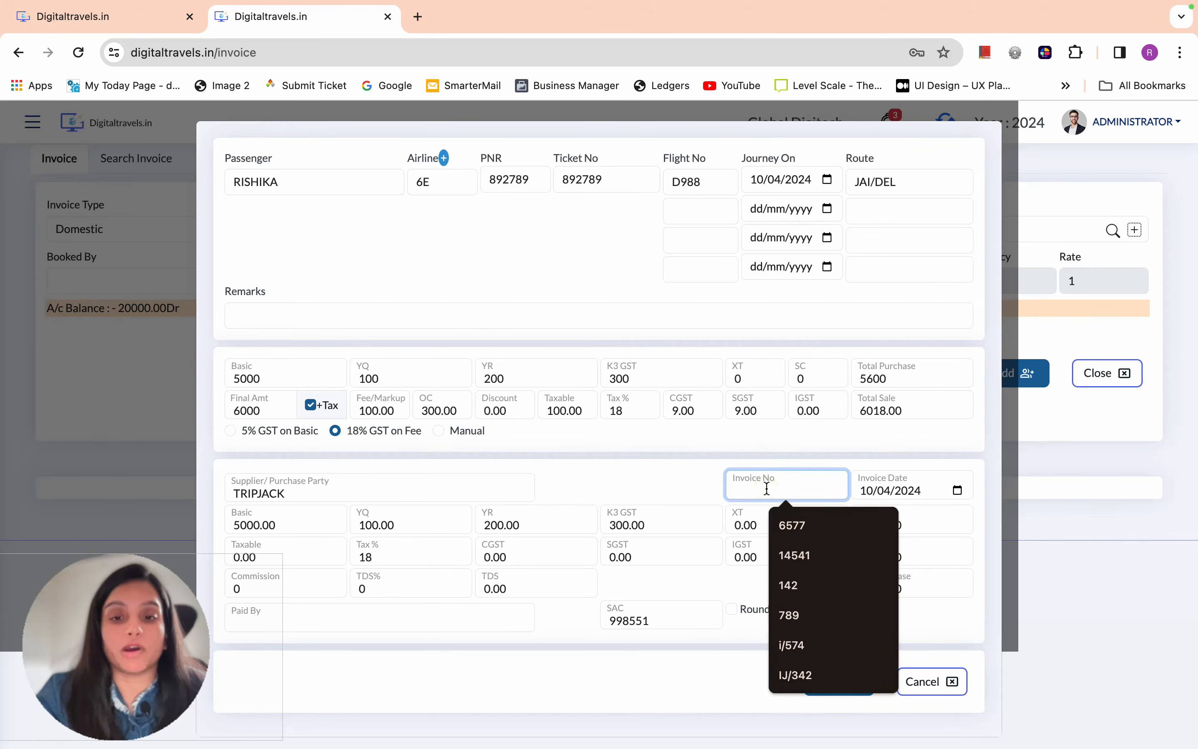
text(37890019)
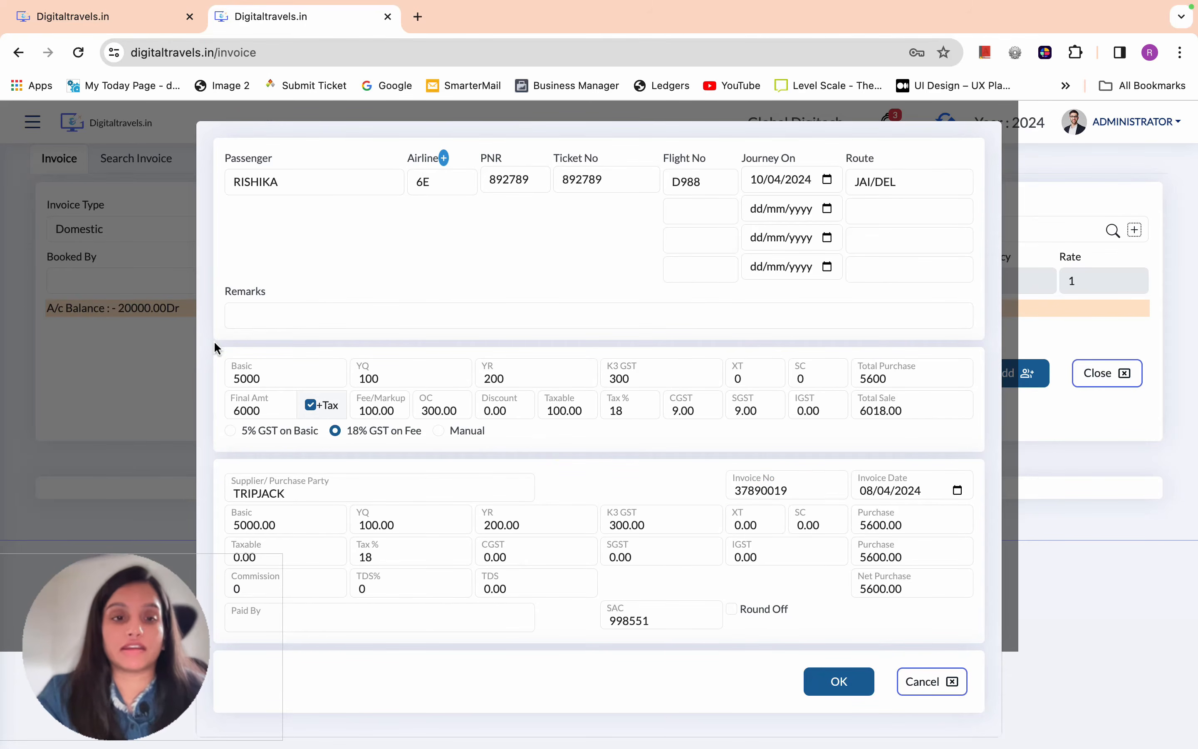
Set the commission on the TRIPJACK purchase to 500
click(302, 586)
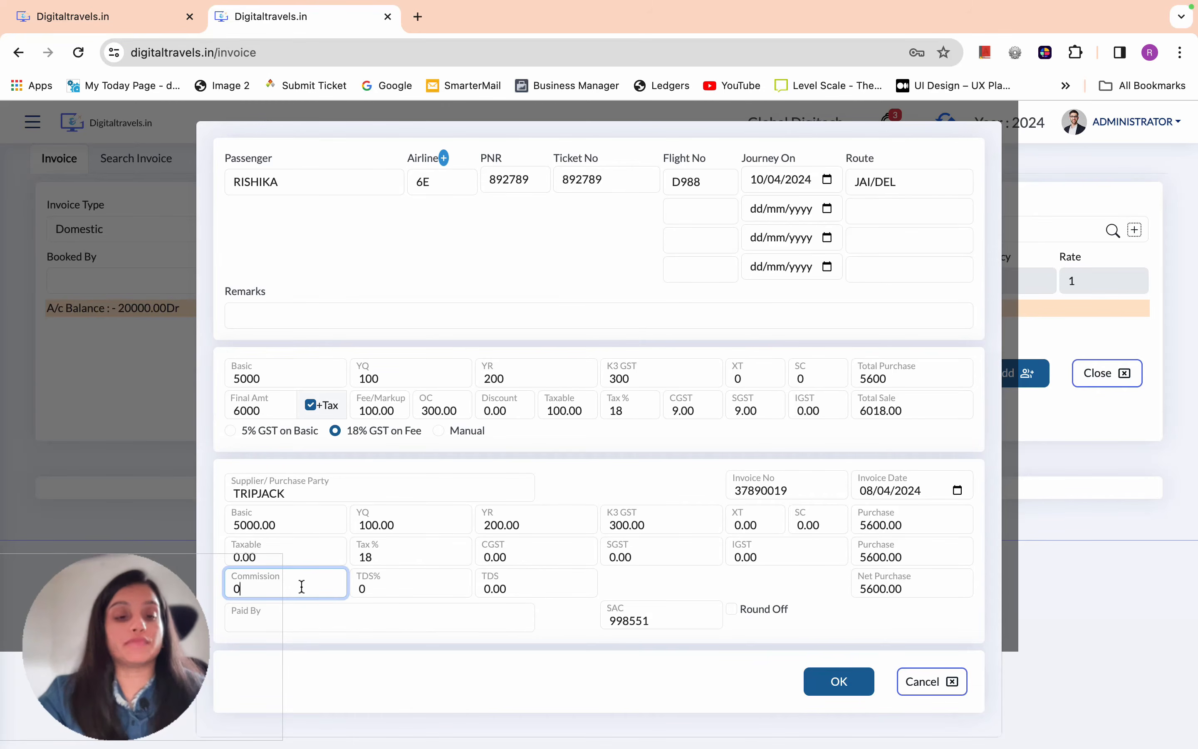
drag(302, 586, 230, 583)
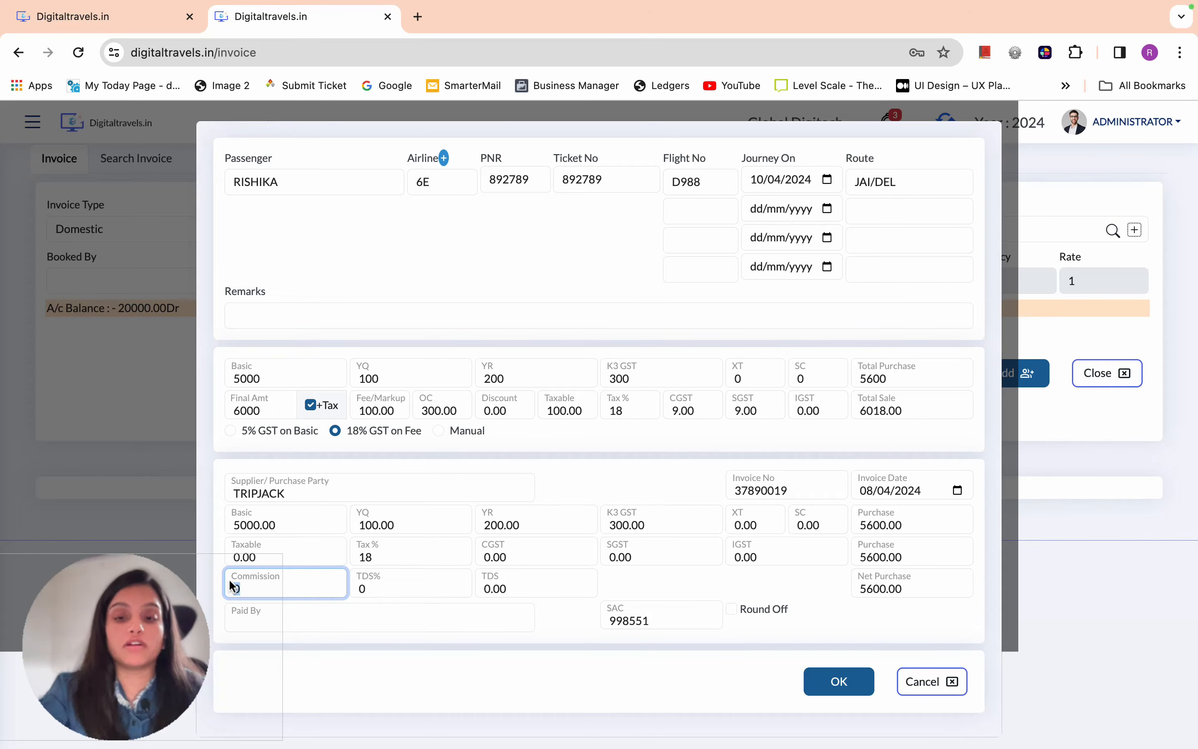
text(500)
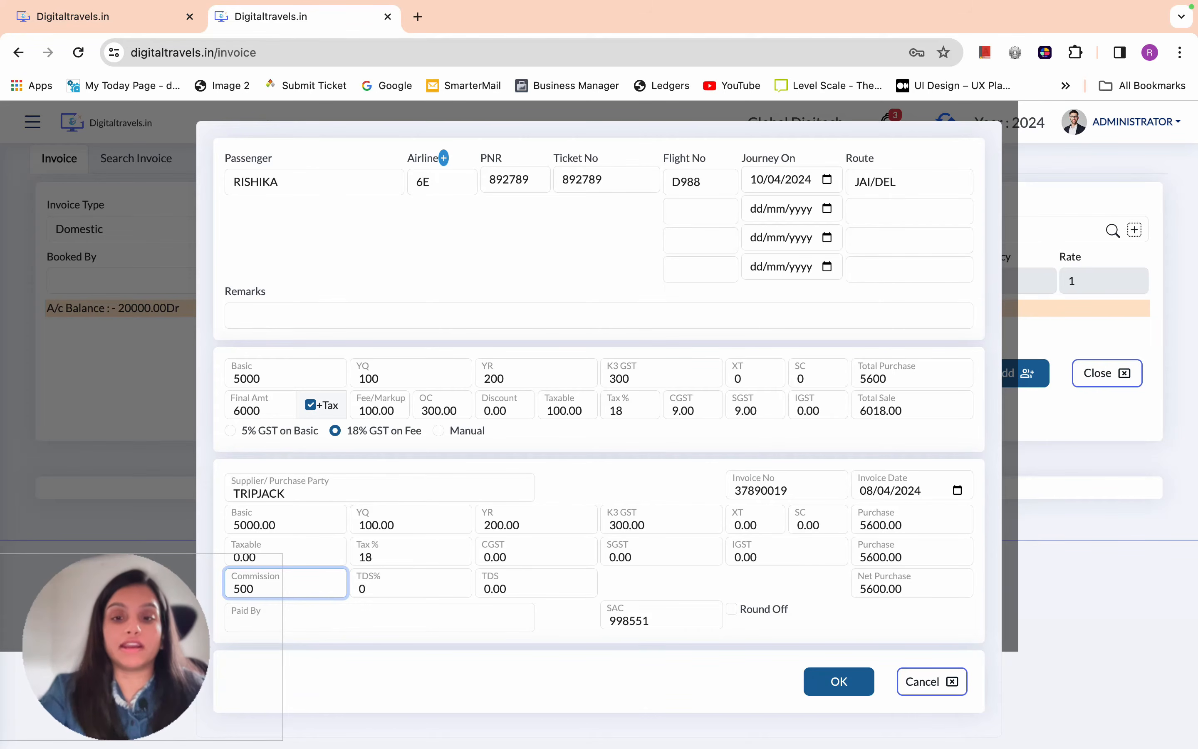
key(Tab)
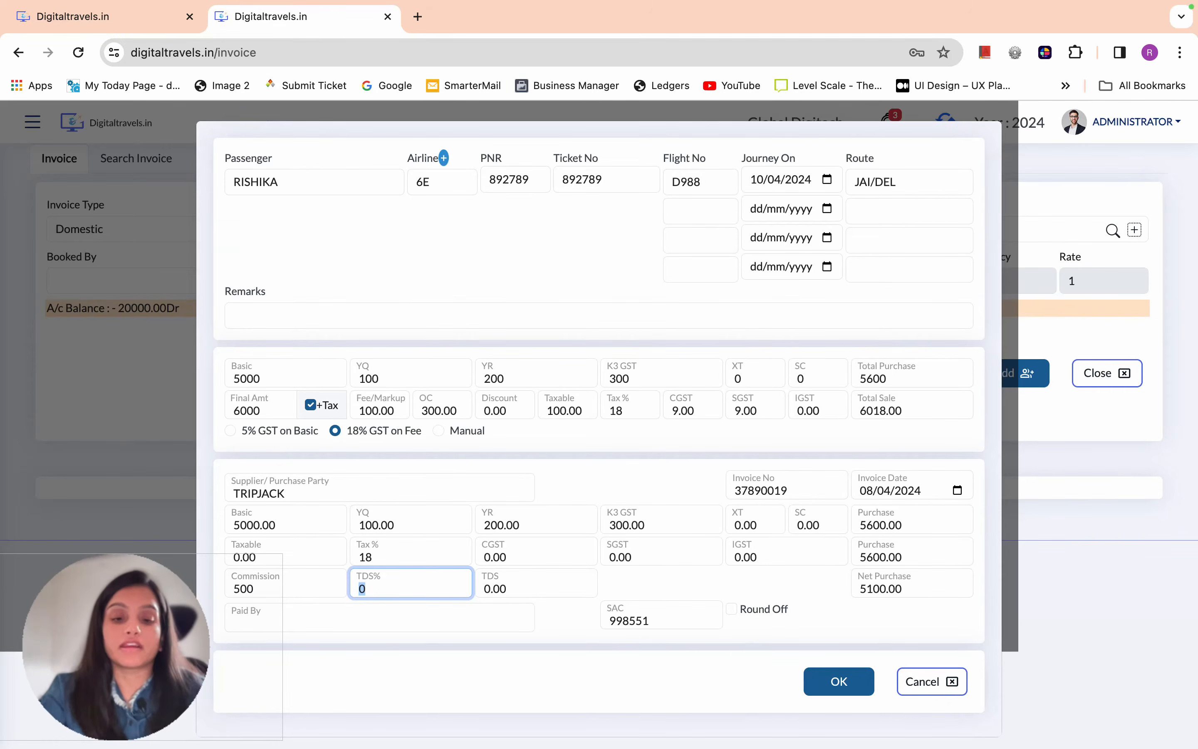
Set the TDS on the TRIPJACK purchase to 2% and add the passenger's entry to the invoice
text(2)
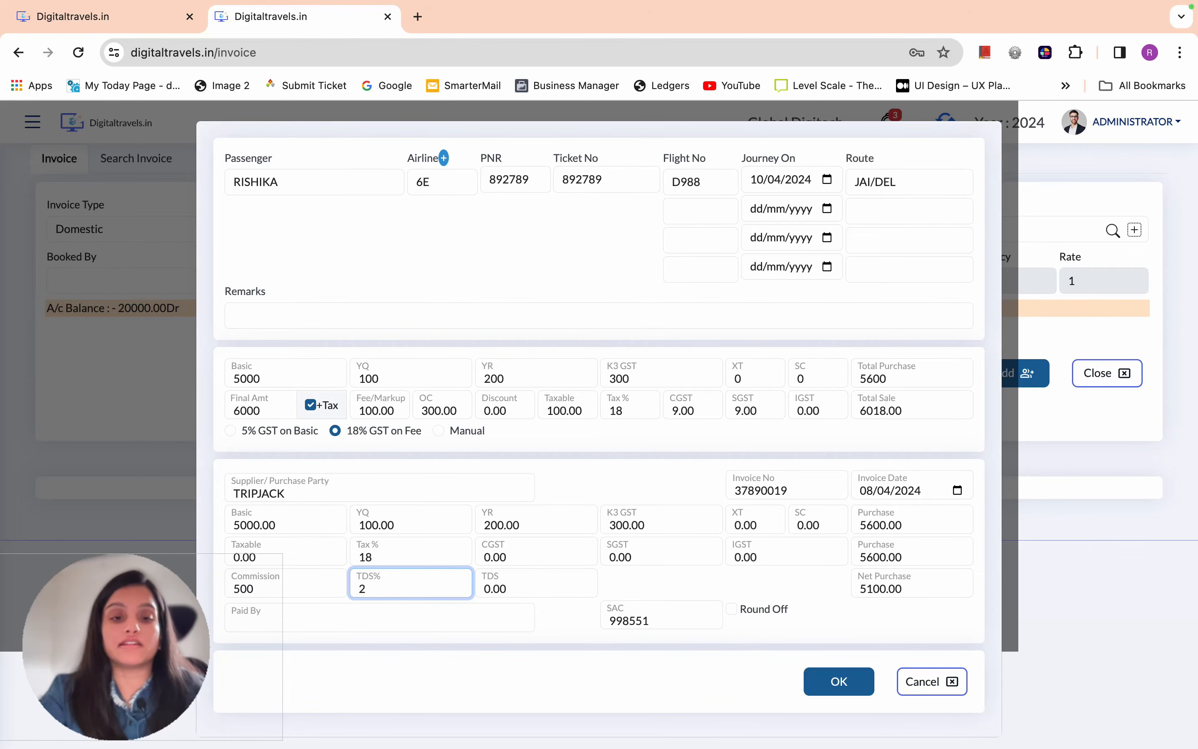
key(Tab)
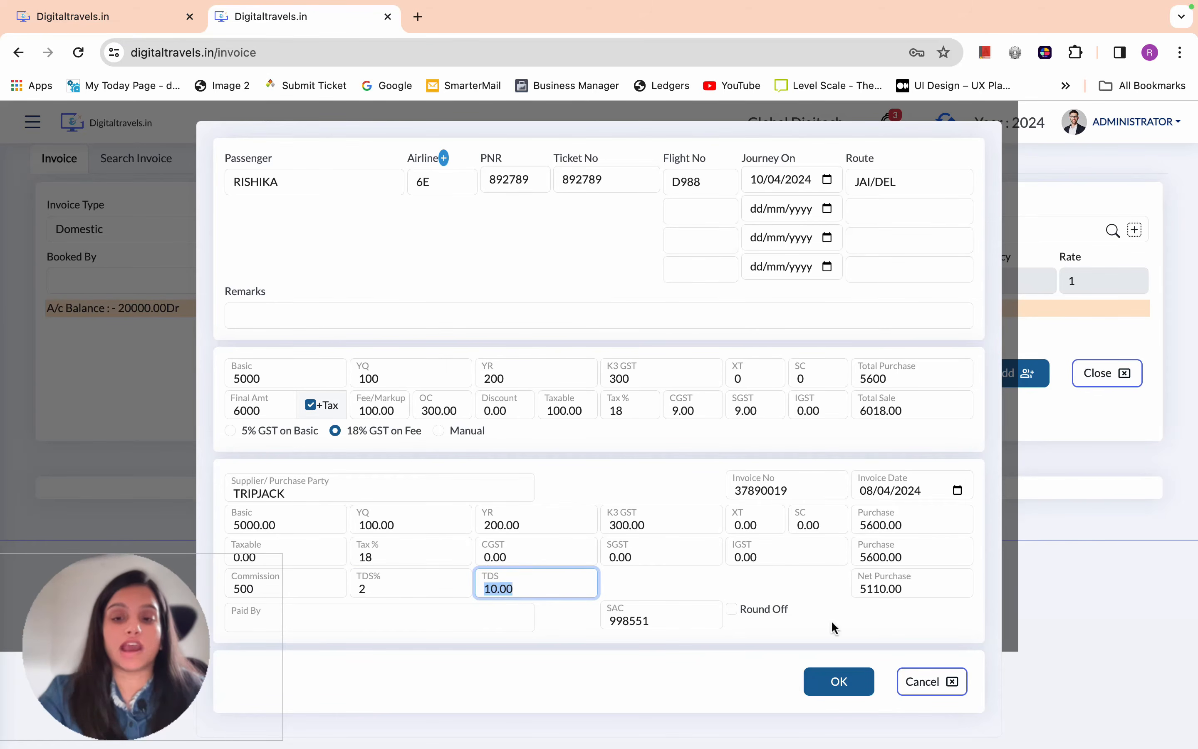
click(919, 587)
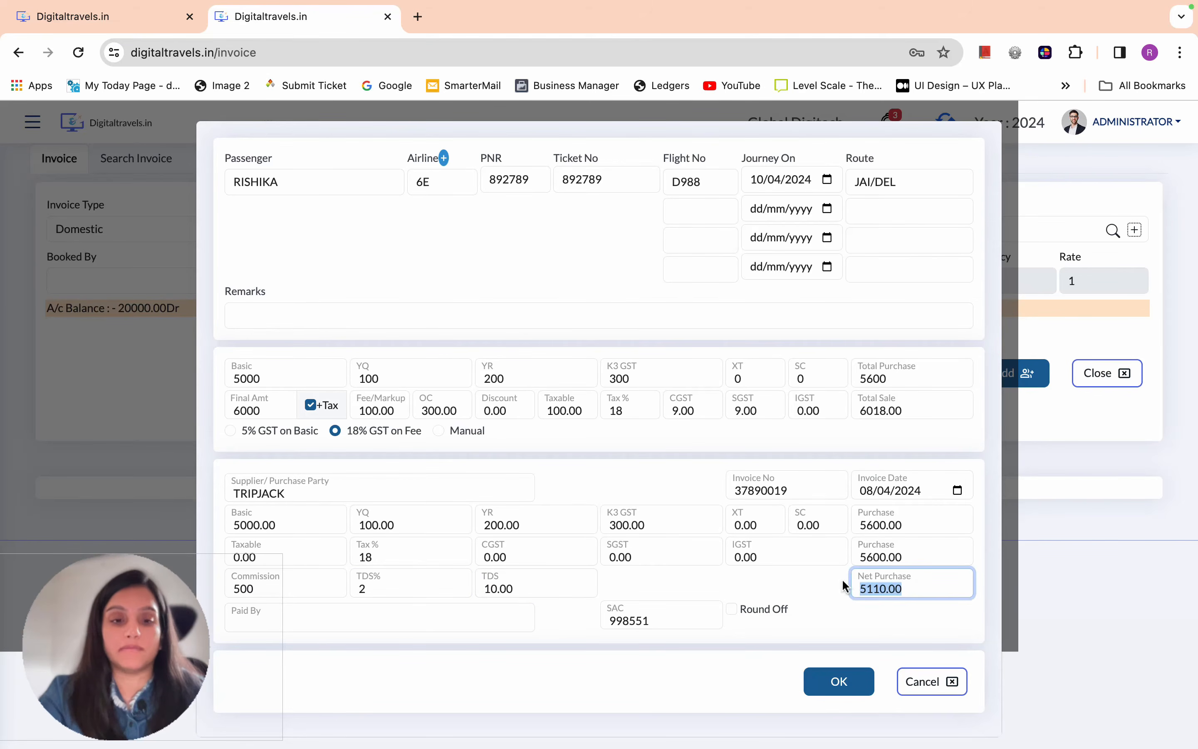
click(803, 614)
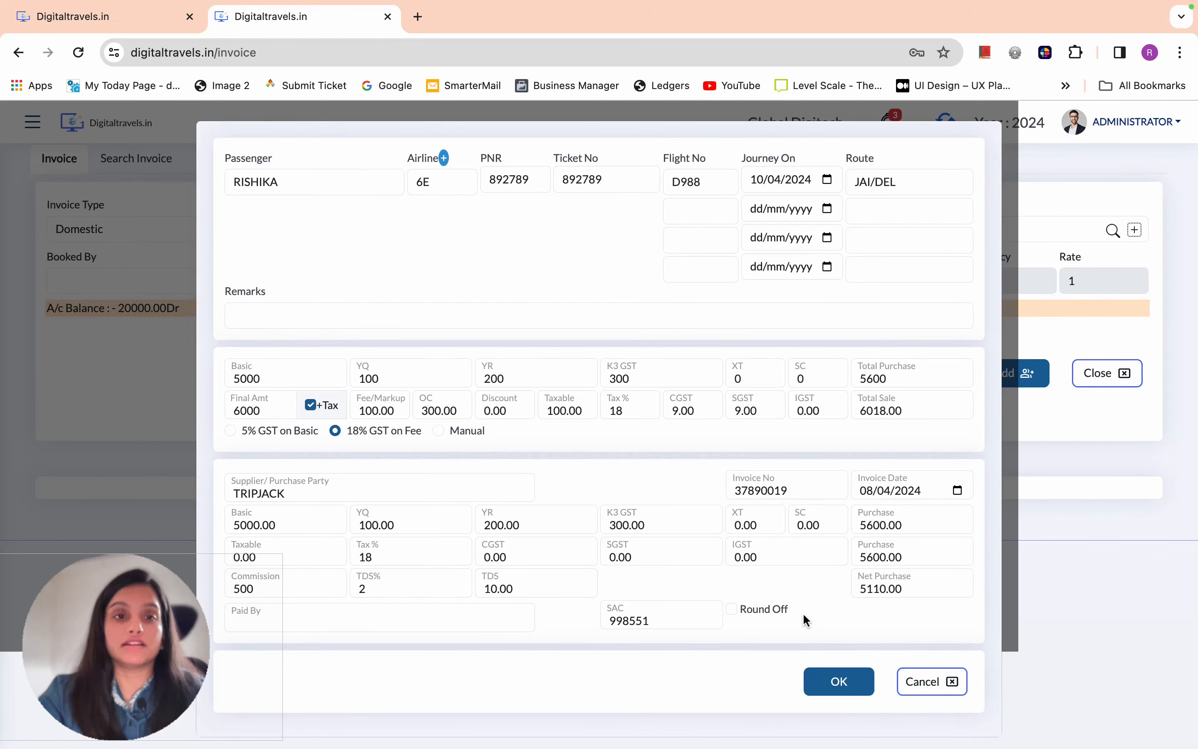
click(843, 686)
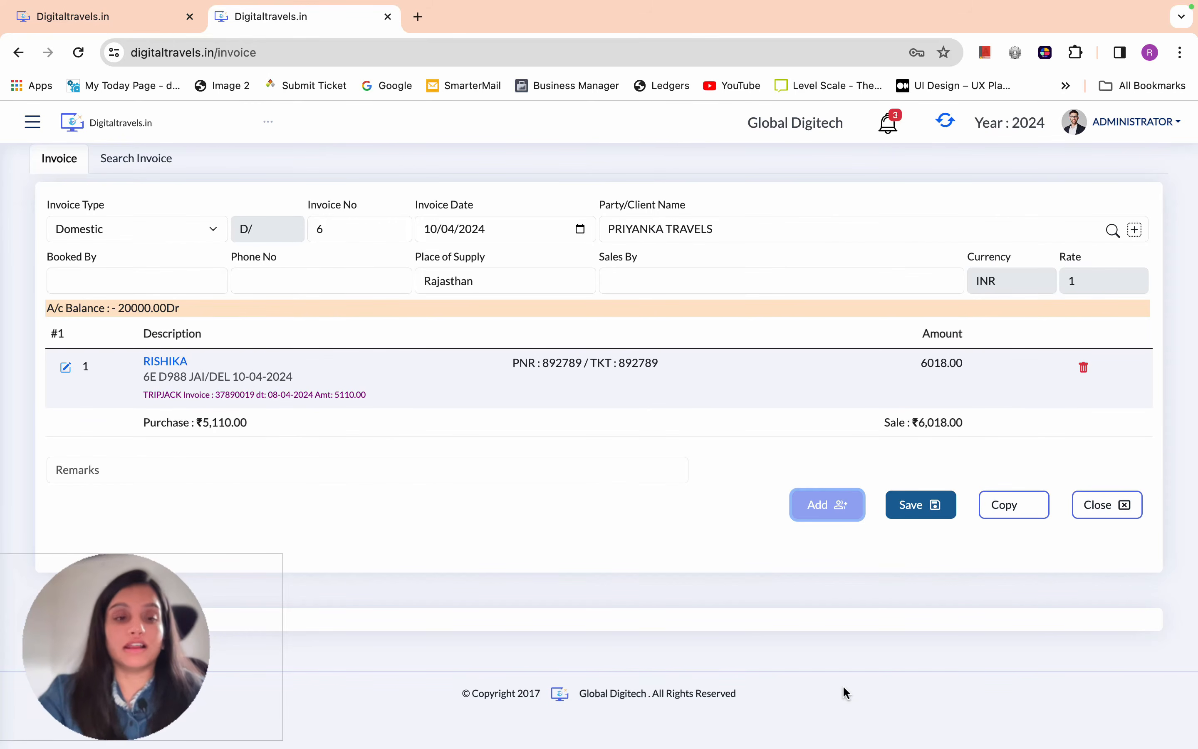
Copy the first passenger's flight entry for a second passenger, entering the second passenger's name and ticket number
click(931, 507)
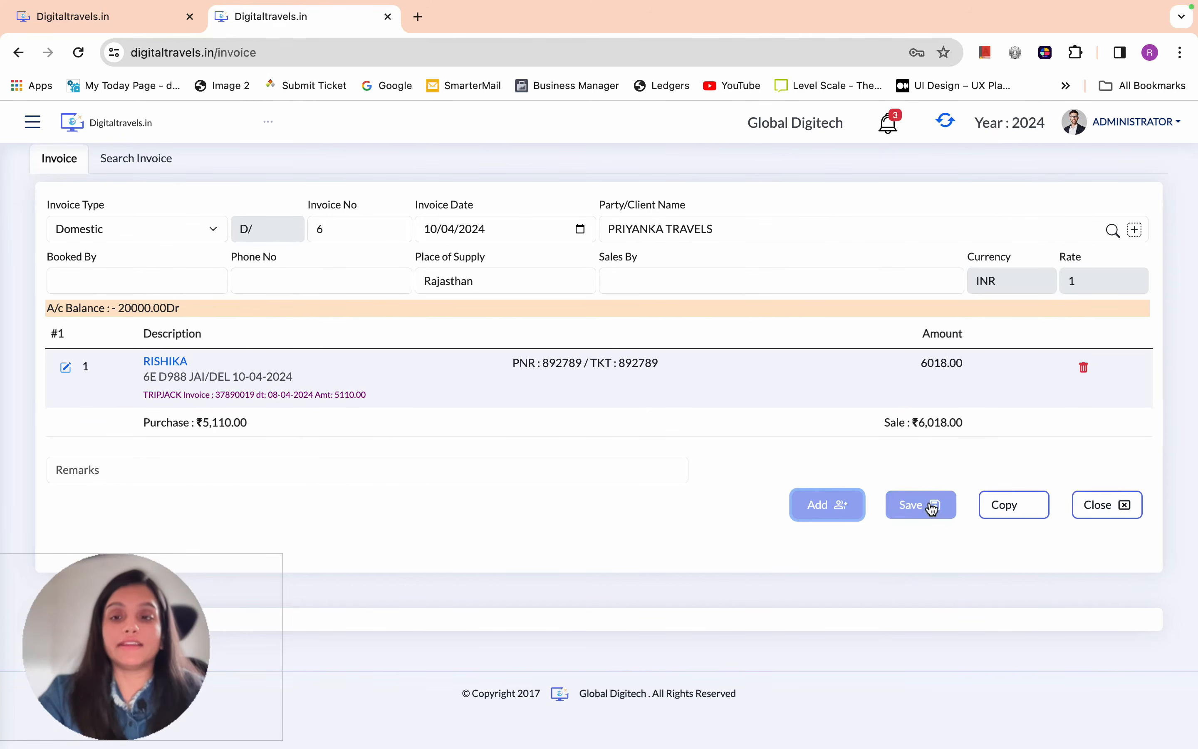
click(1019, 507)
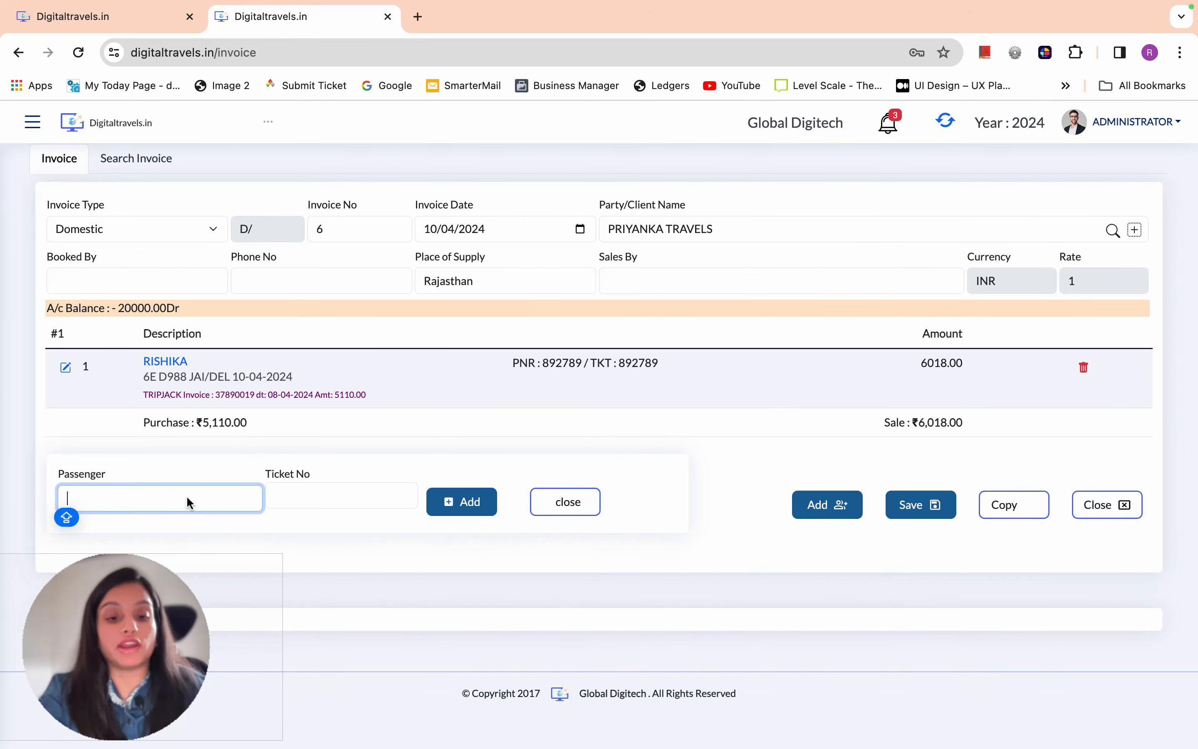
text(TANUSHRI)
click(341, 494)
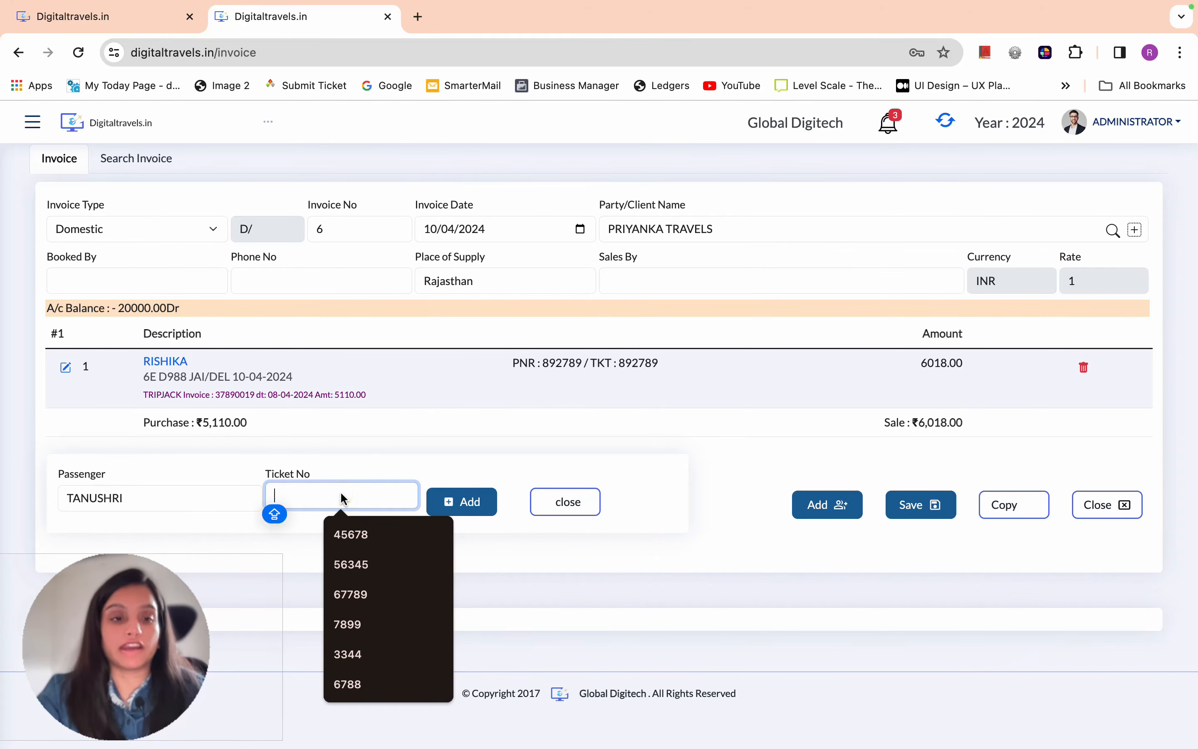
text(892789)
click(454, 501)
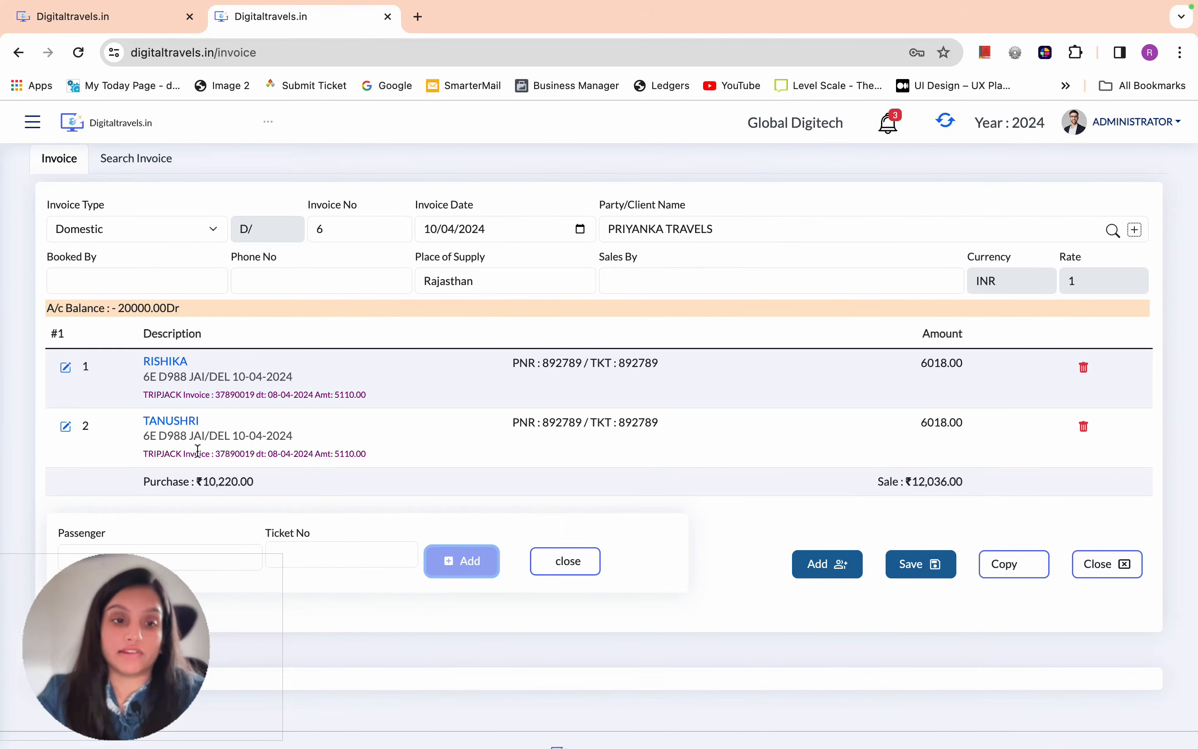
Check the second passenger's copied fare and purchase details, then close the copy form and save the invoice
click(65, 426)
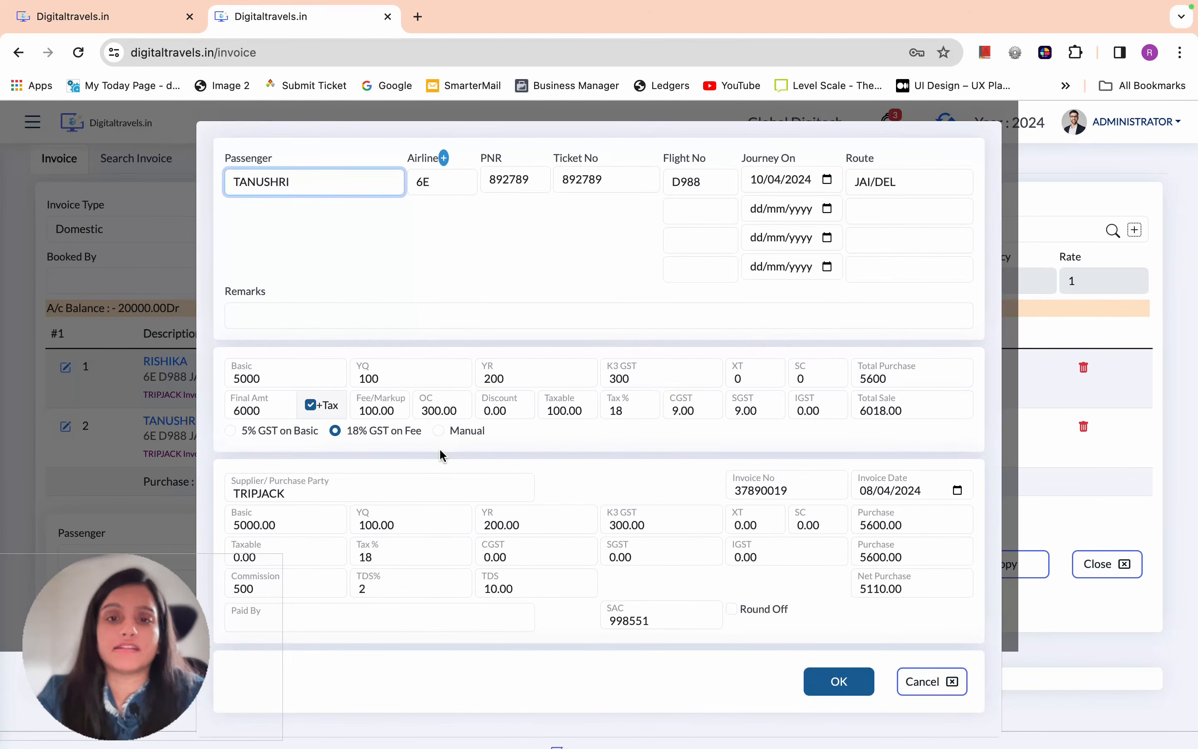
key(Return)
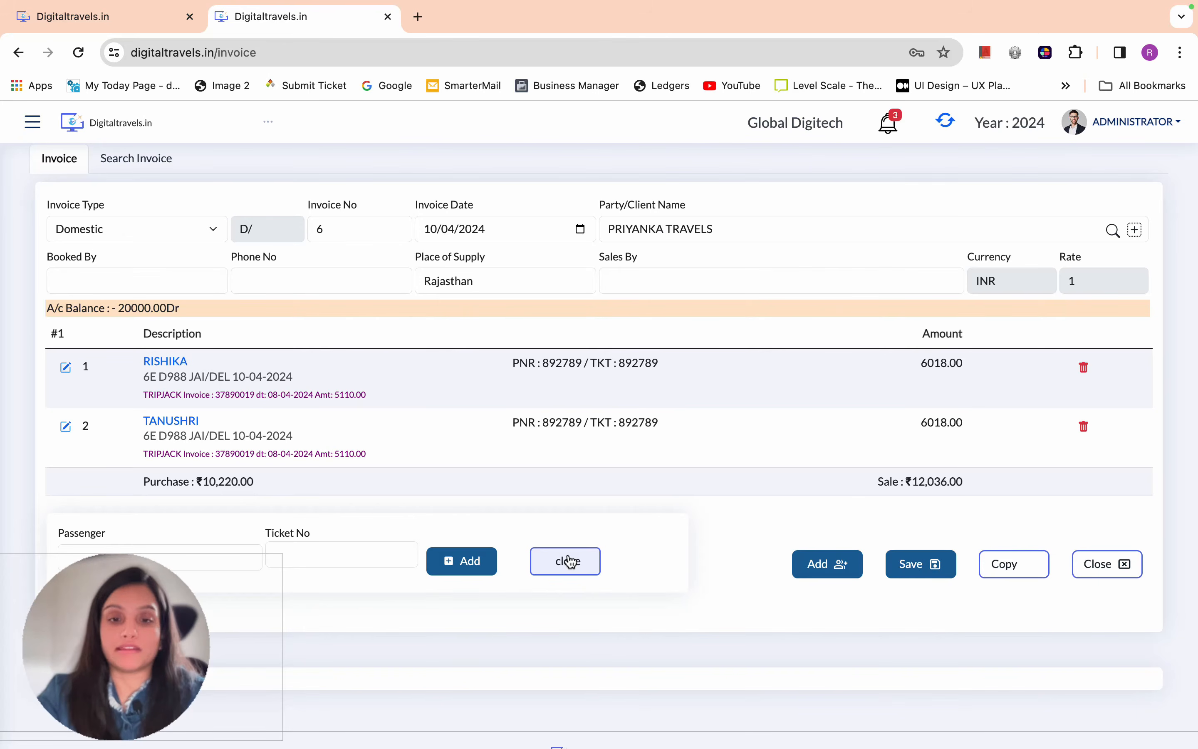
click(569, 561)
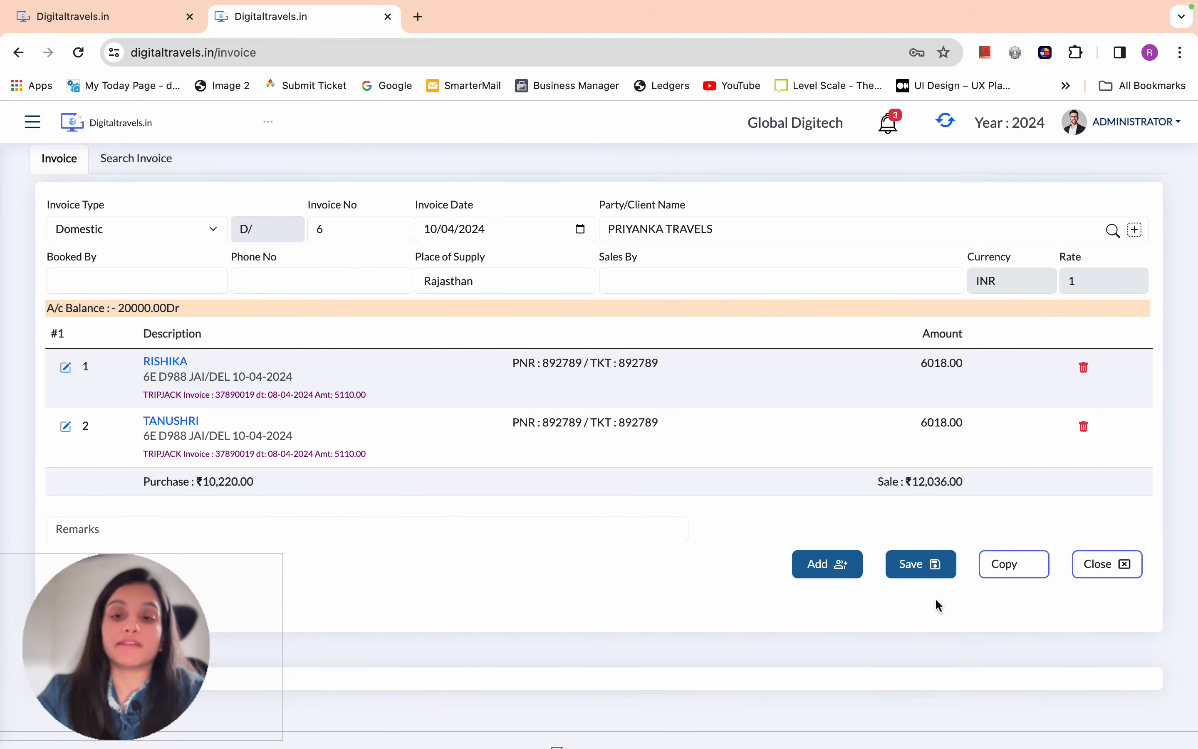
click(922, 562)
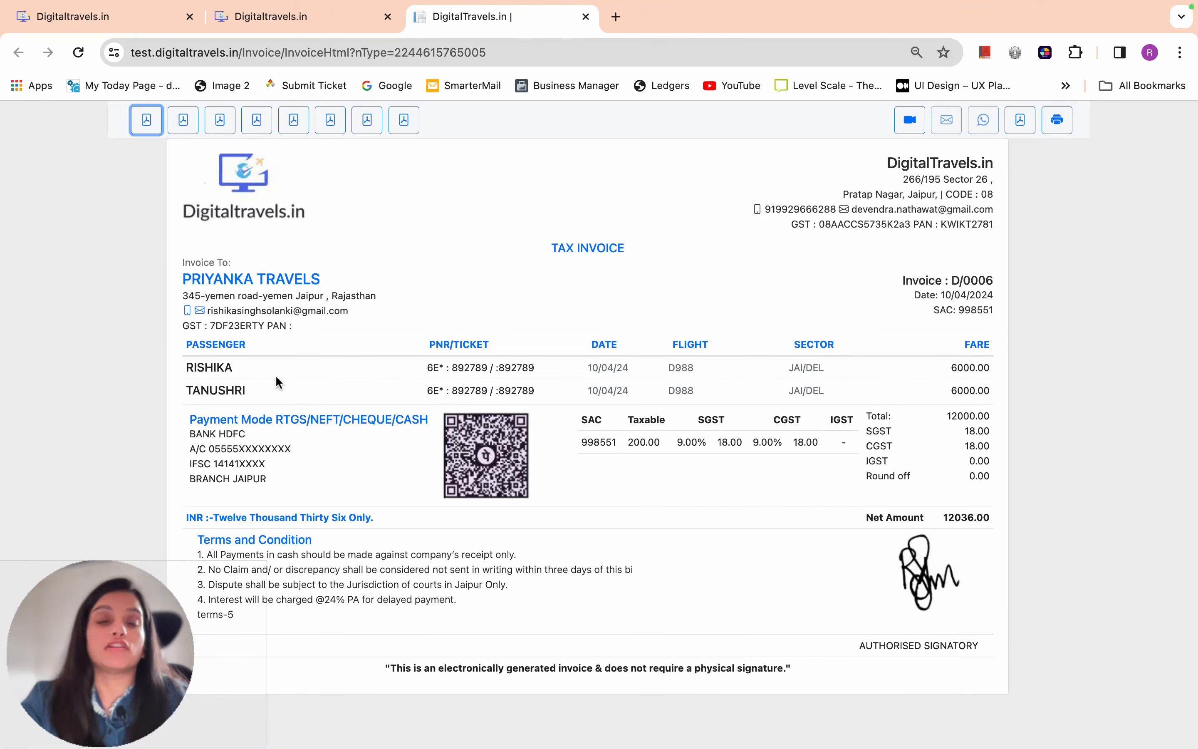
Review the generated tax invoice, examining its header, the passenger and PNR/ticket rows and the GST breakdown
click(206, 171)
click(206, 170)
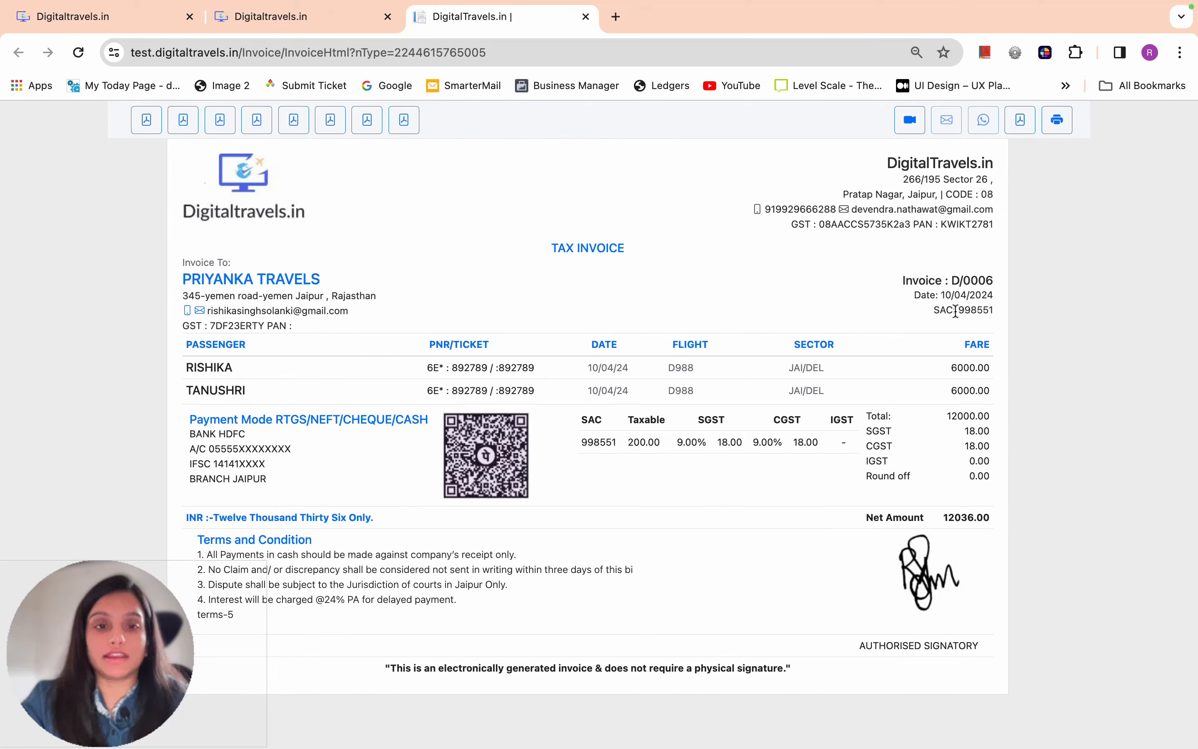
double_click(214, 375)
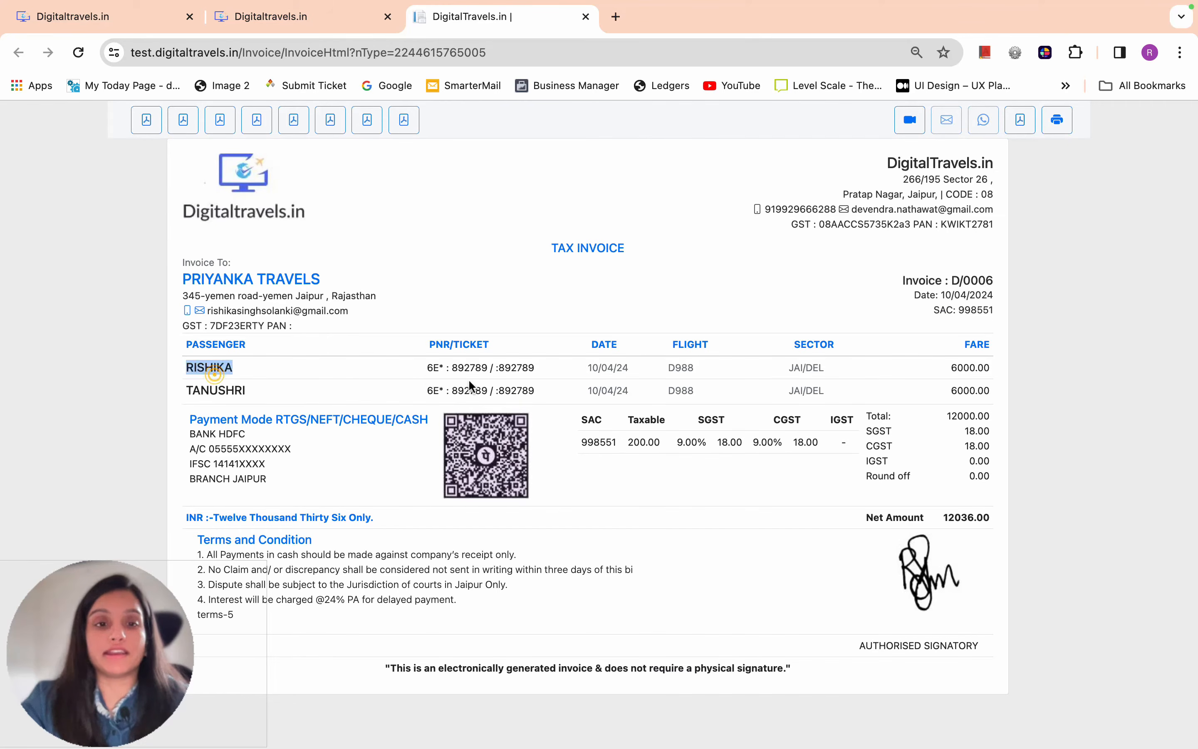
shift+click(503, 386)
click(289, 422)
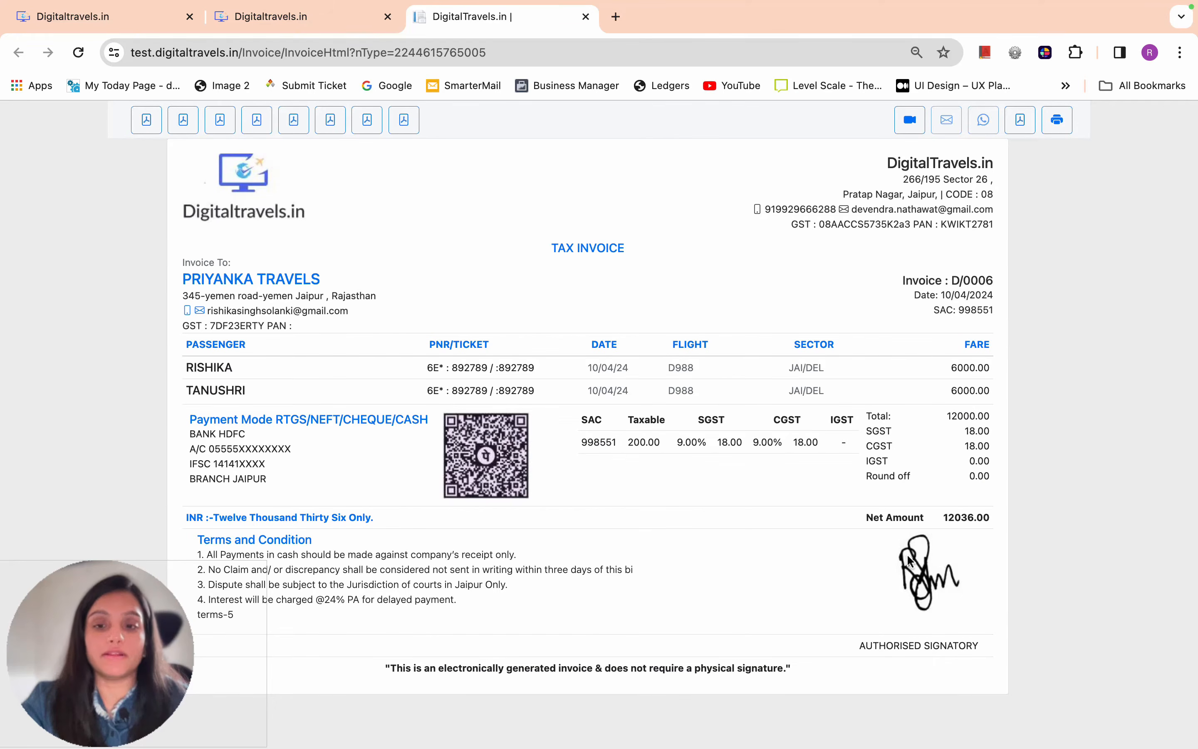
drag(619, 418, 789, 463)
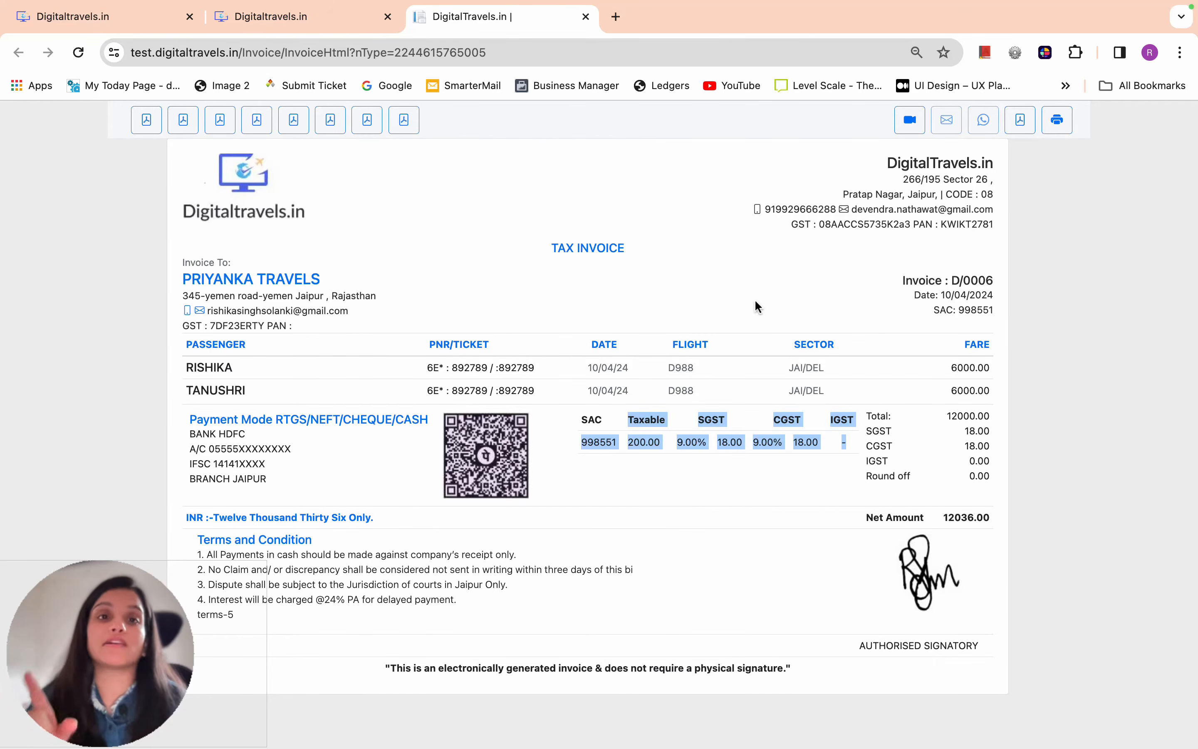
Open the billing Cancellation page and start a new credit note of type Domestic
key(ctrl+shift+Tab)
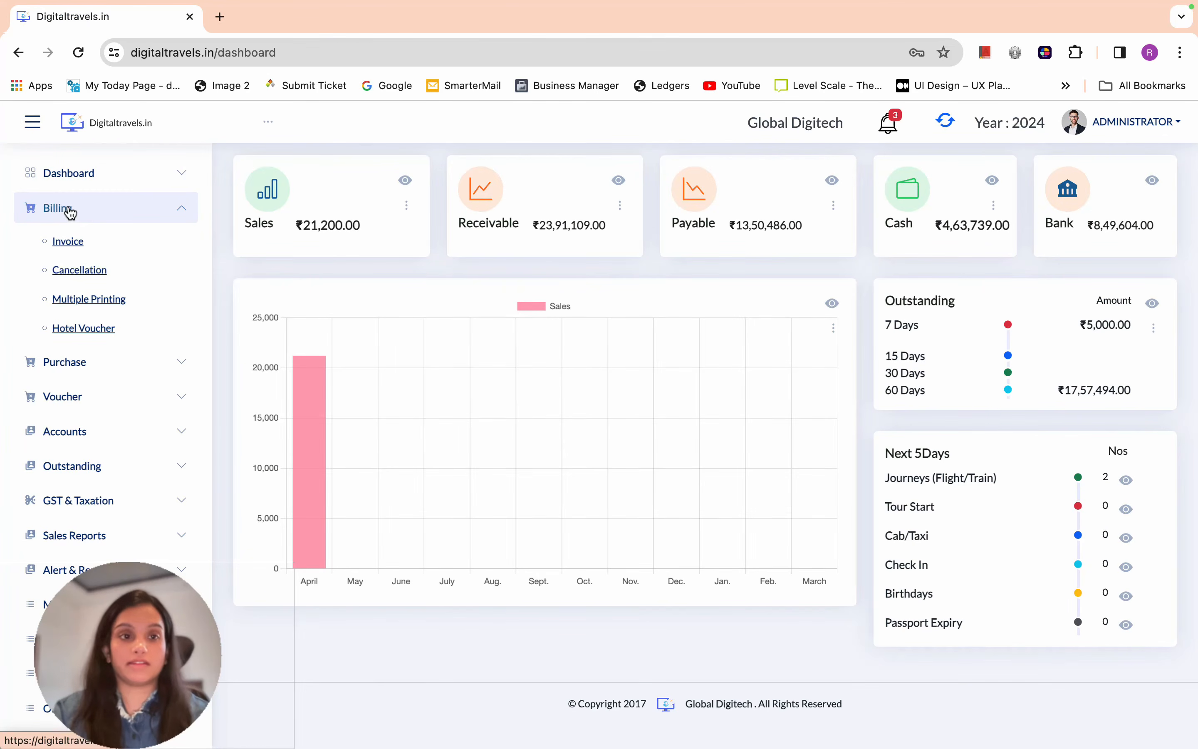
click(69, 272)
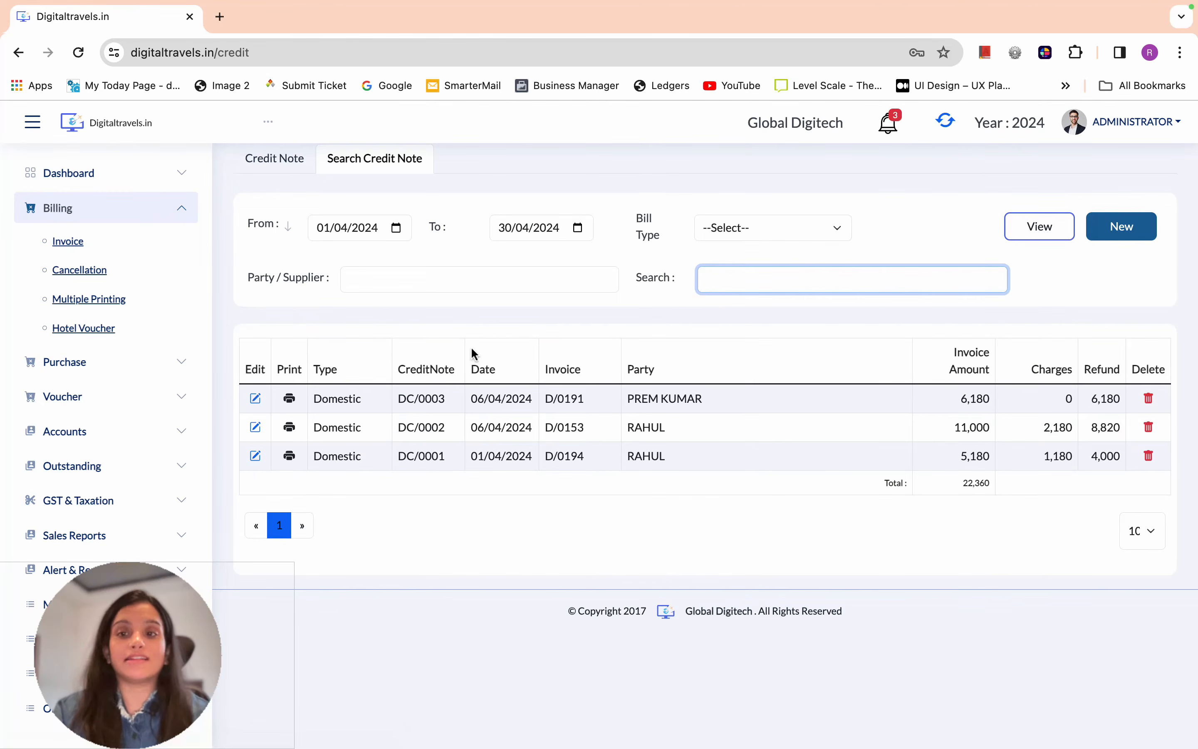
click(32, 122)
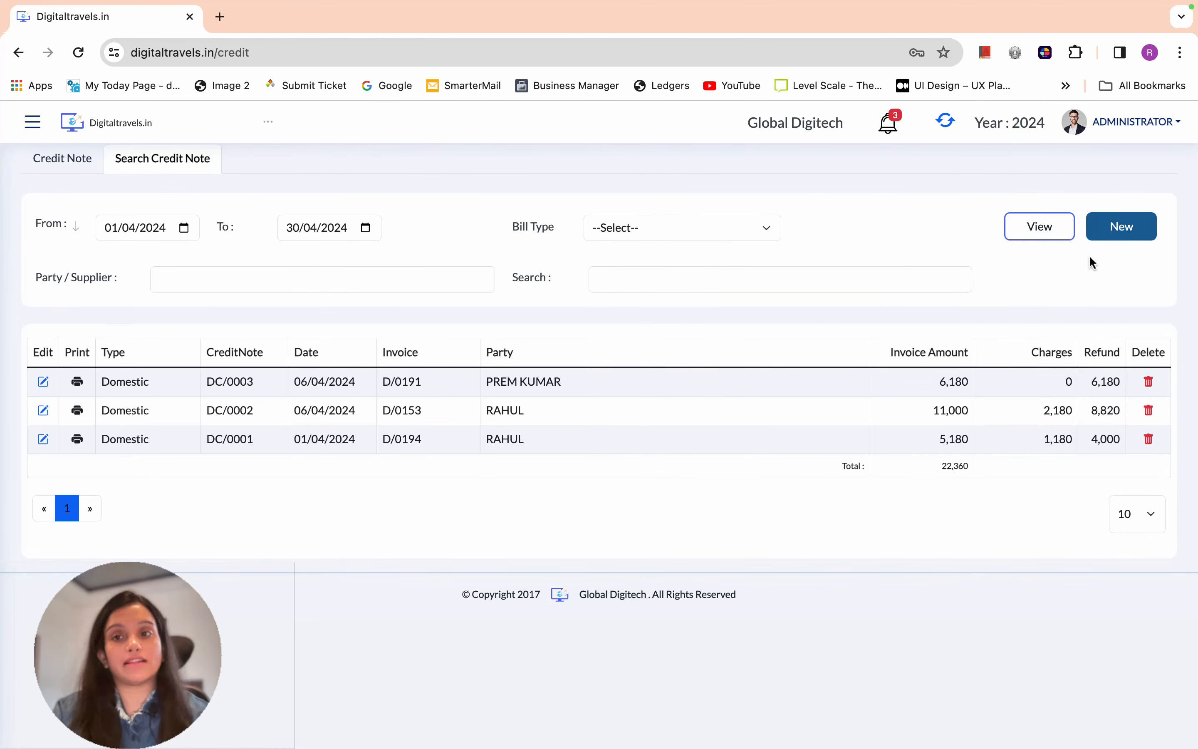
click(1115, 228)
click(146, 236)
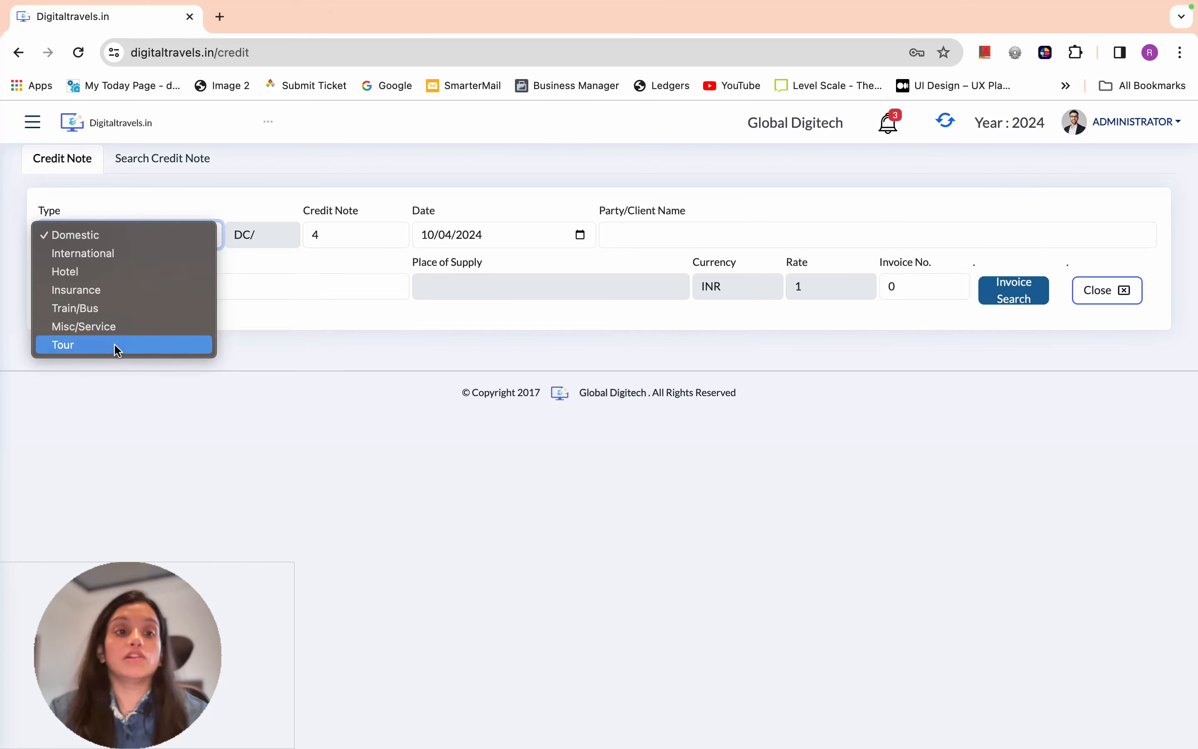
Choose PRIYANKA TRAVELS as the party of the credit note
click(654, 235)
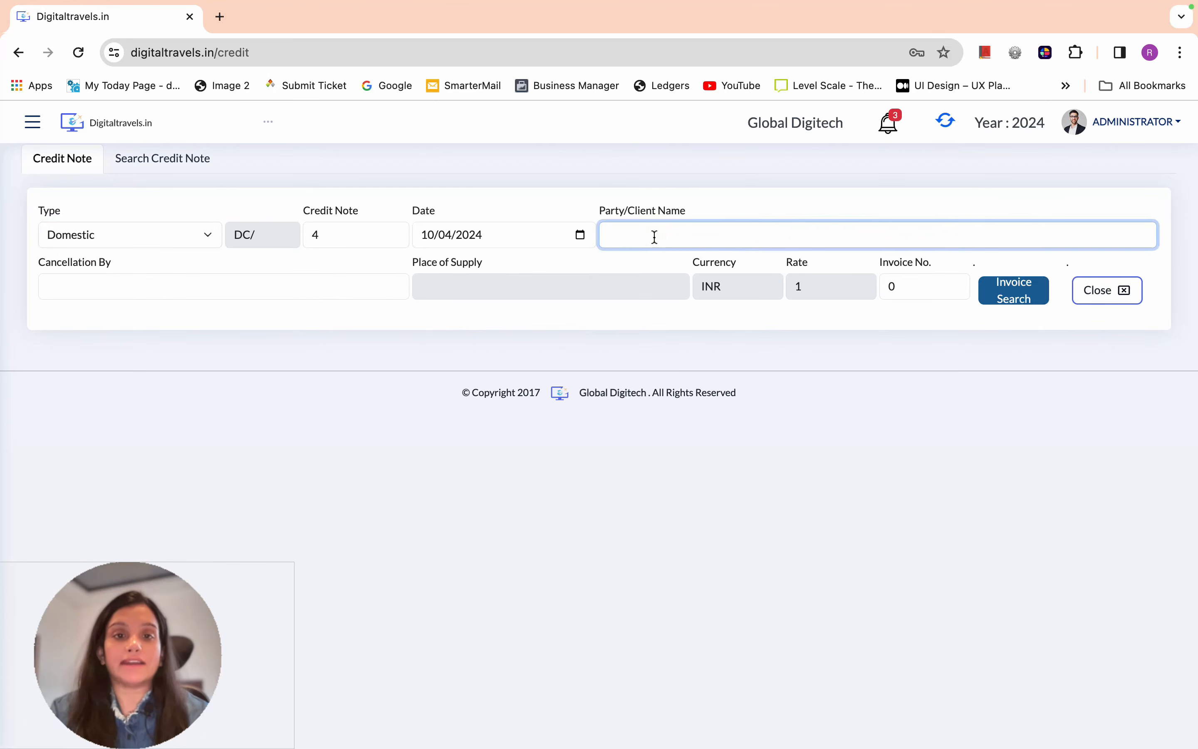
text(priy)
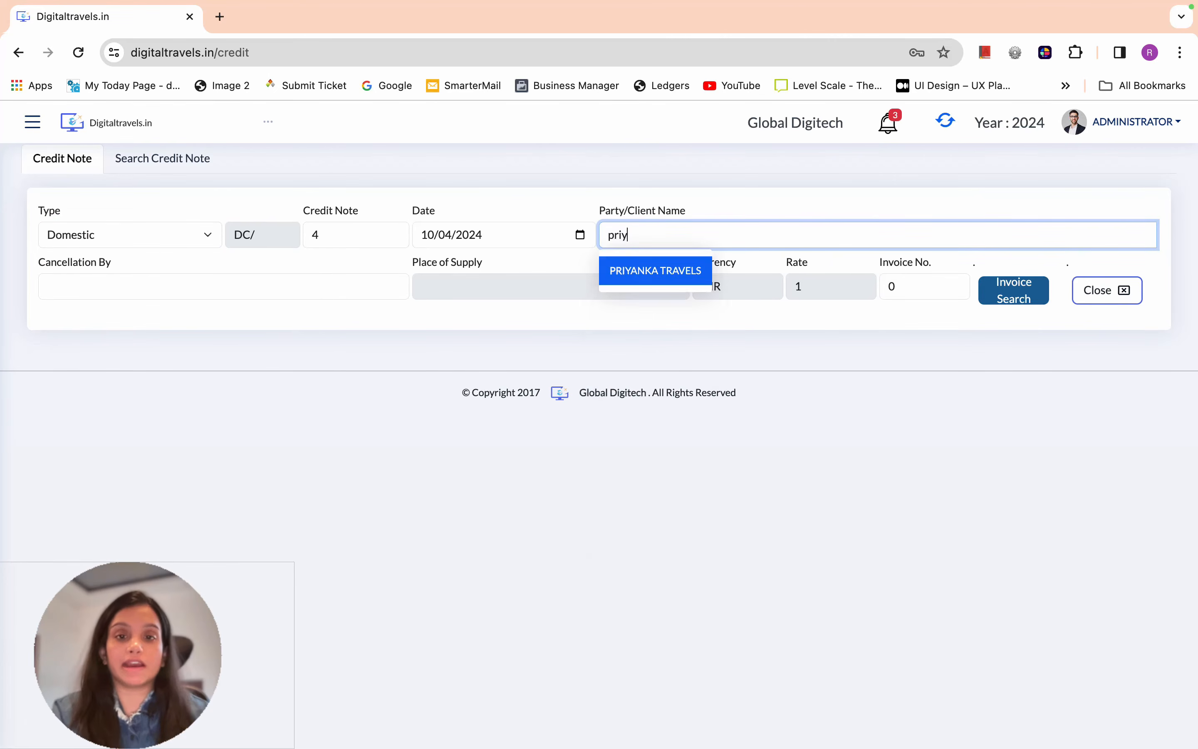
click(664, 269)
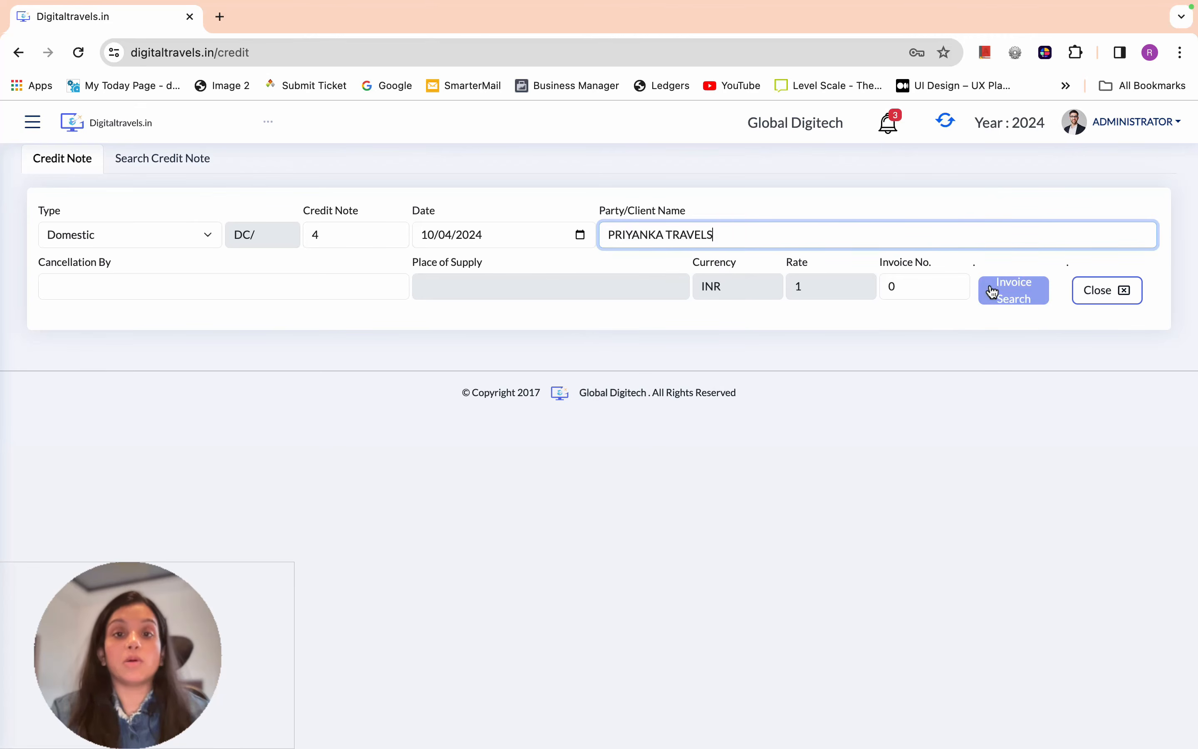
Search the party's invoices for the year 2024 and select the second passenger's ticket for cancellation
click(996, 292)
click(792, 354)
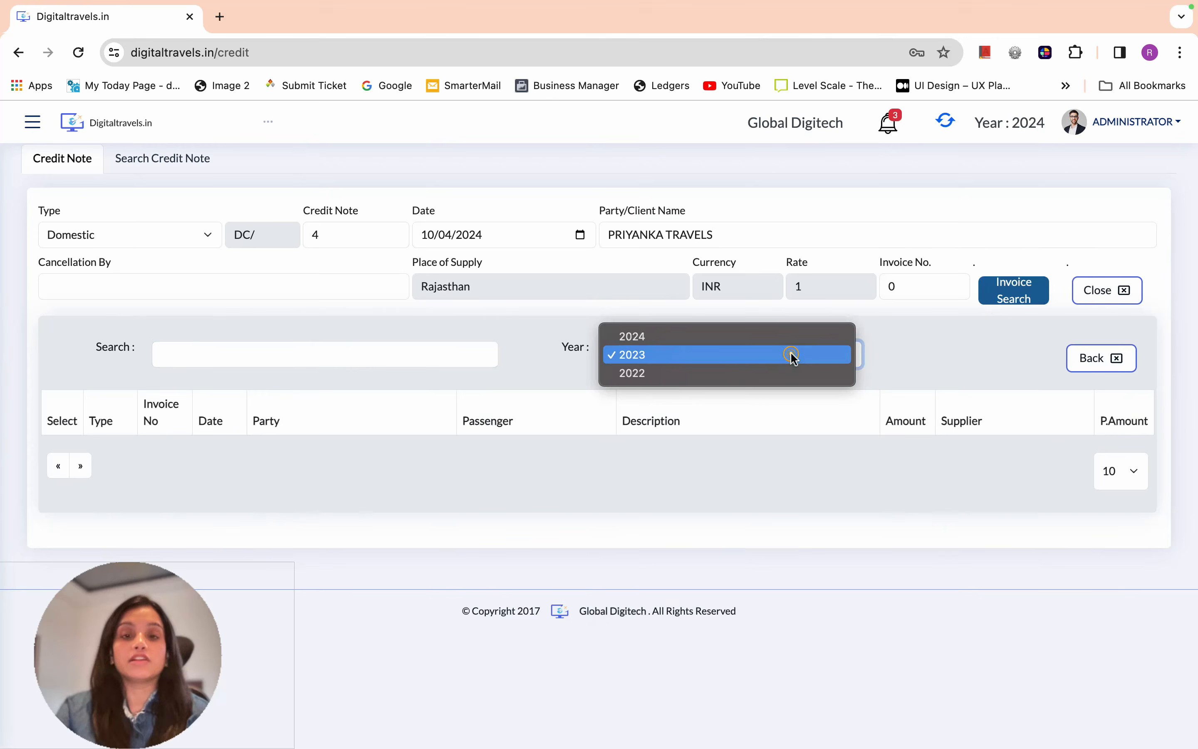
click(758, 336)
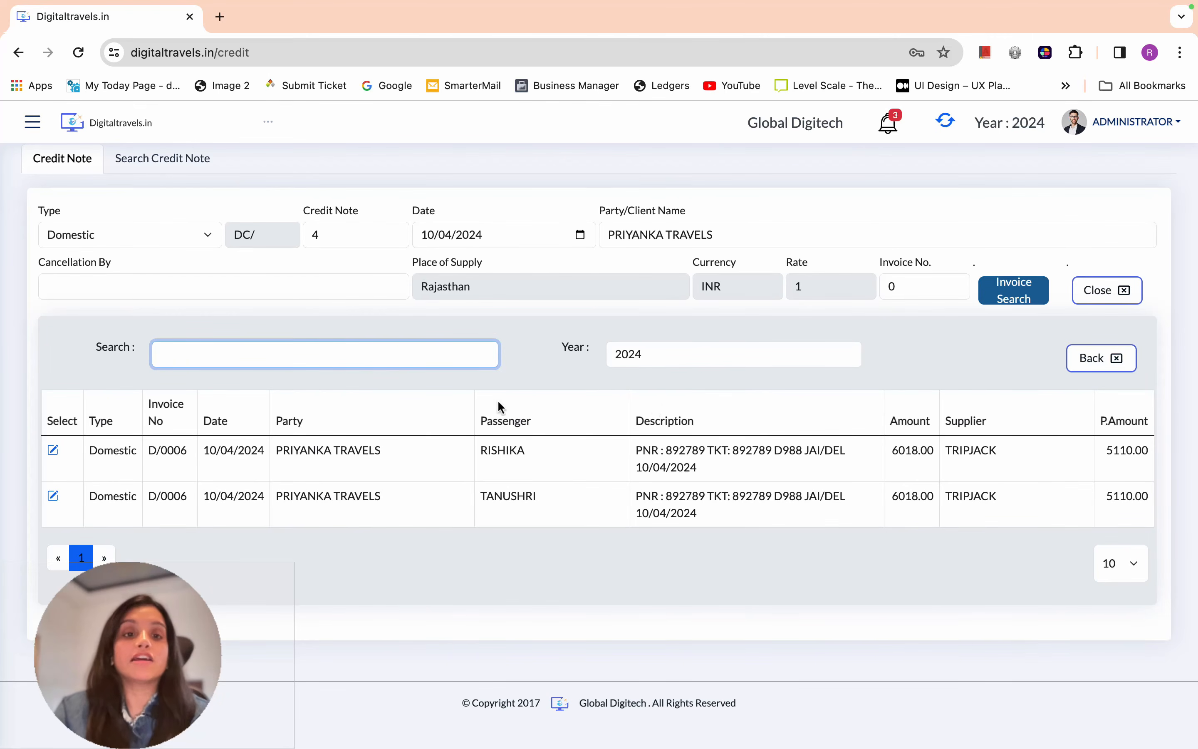
click(54, 496)
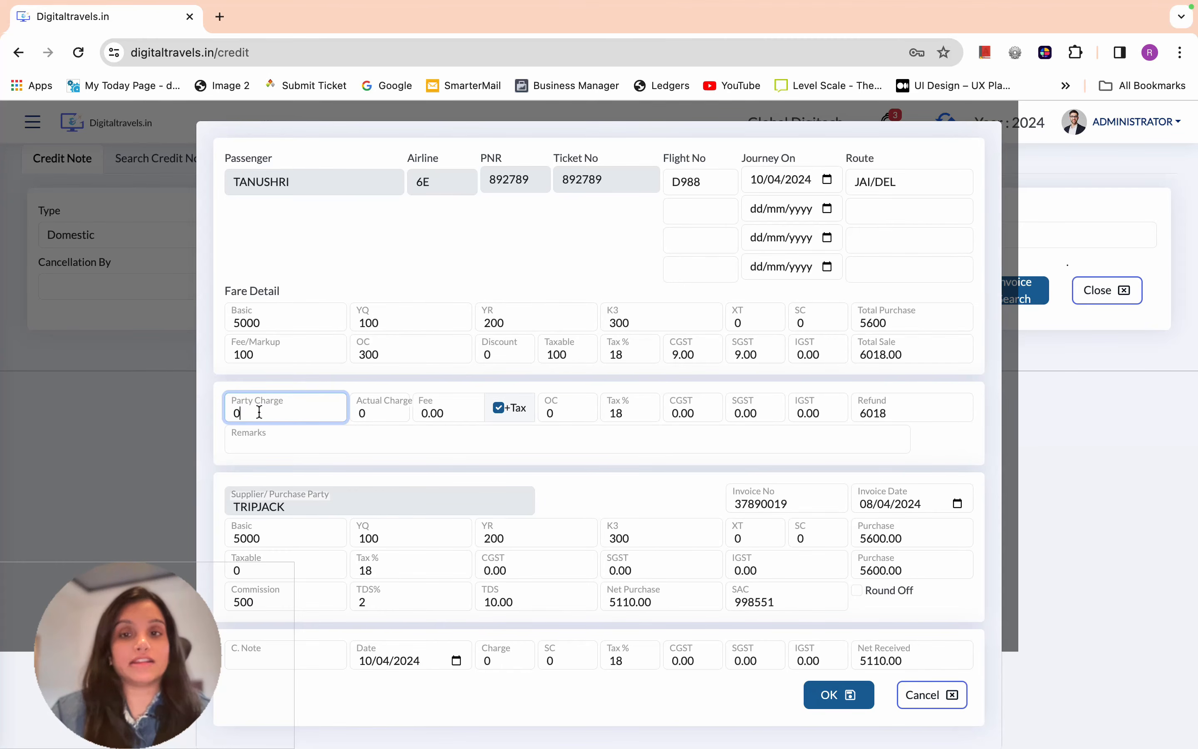
Set the cancellation's party charge to 2000 and its actual charge to 1000
click(368, 409)
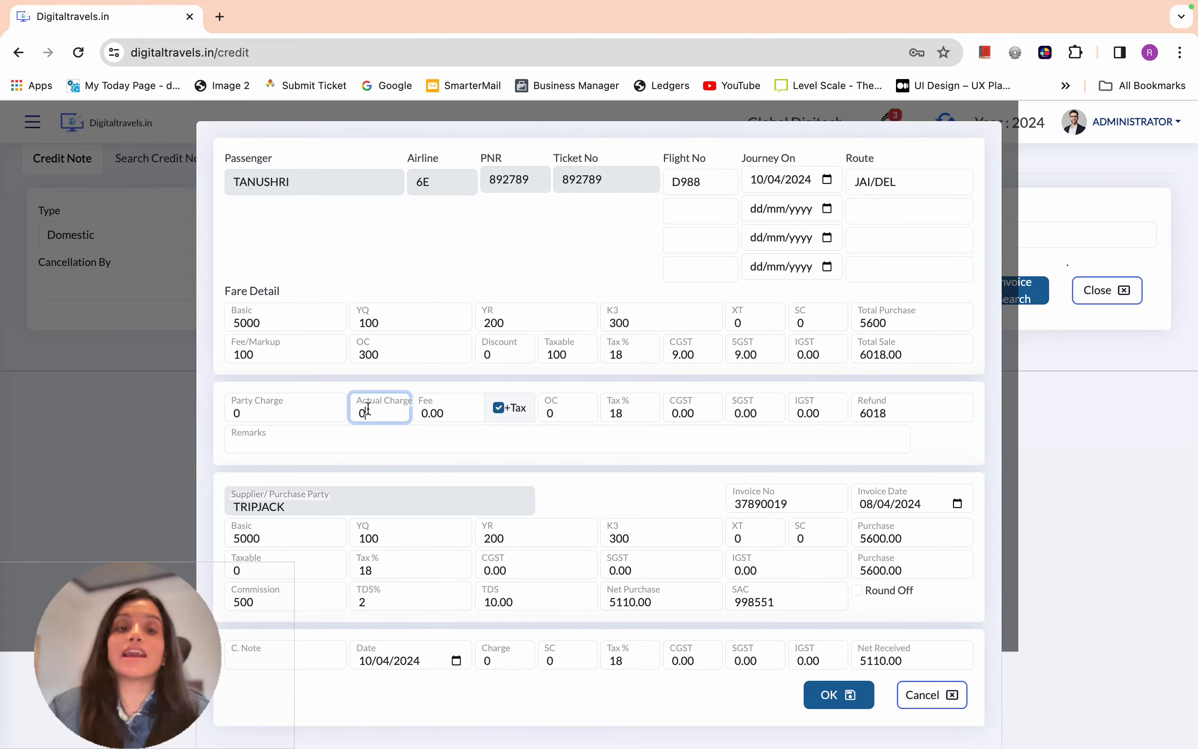
click(259, 409)
key(BackSpace)
text(2000)
key(Tab)
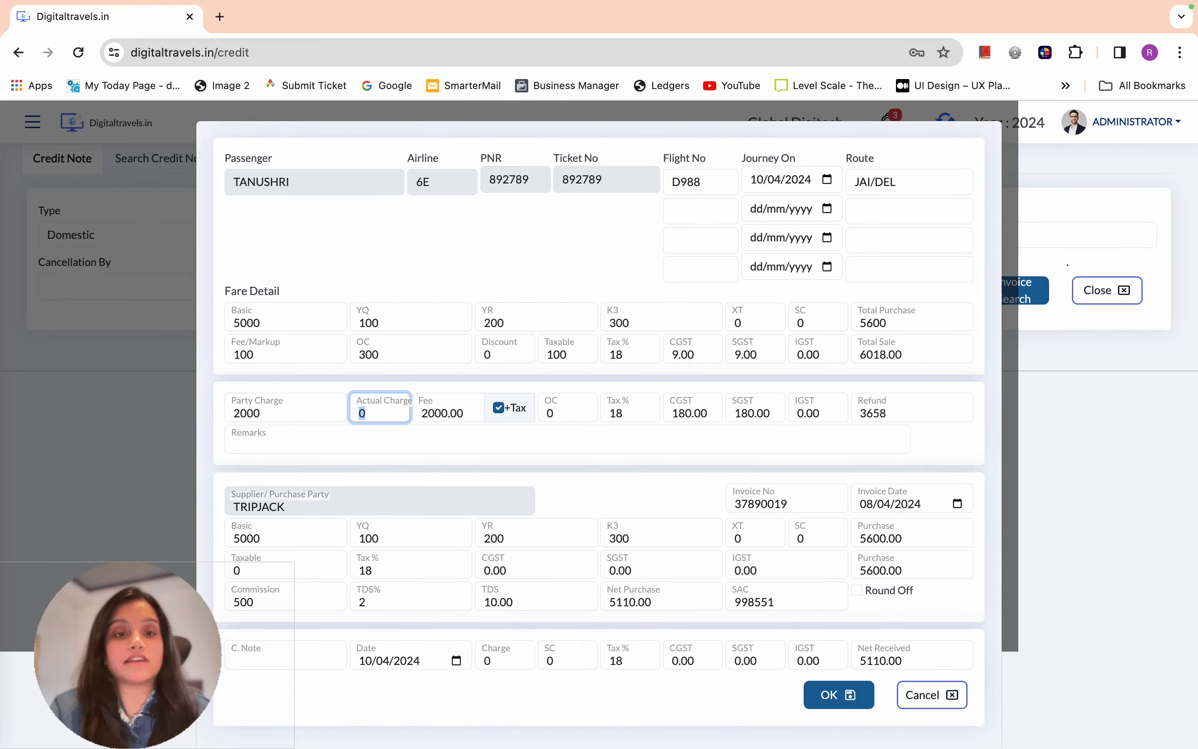
text(1000)
key(Tab)
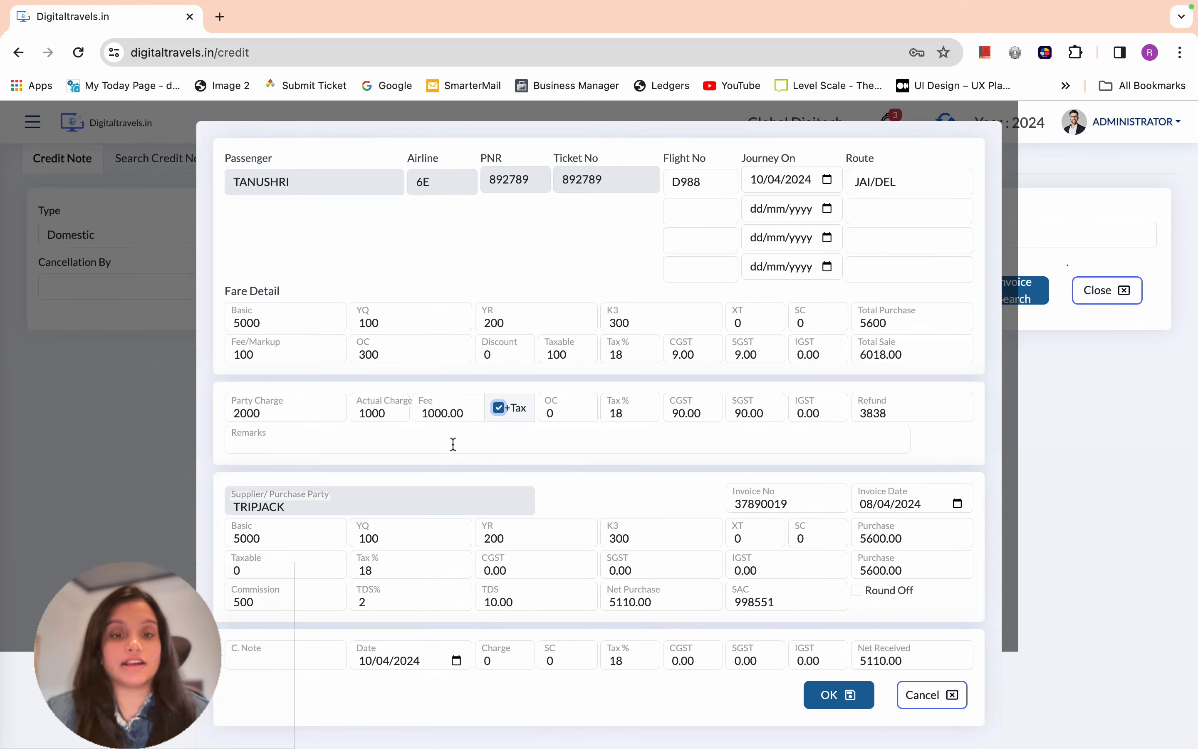
Set the party-side cancellation's OC to 800 and check the recalculated fee
drag(463, 412, 428, 412)
click(573, 412)
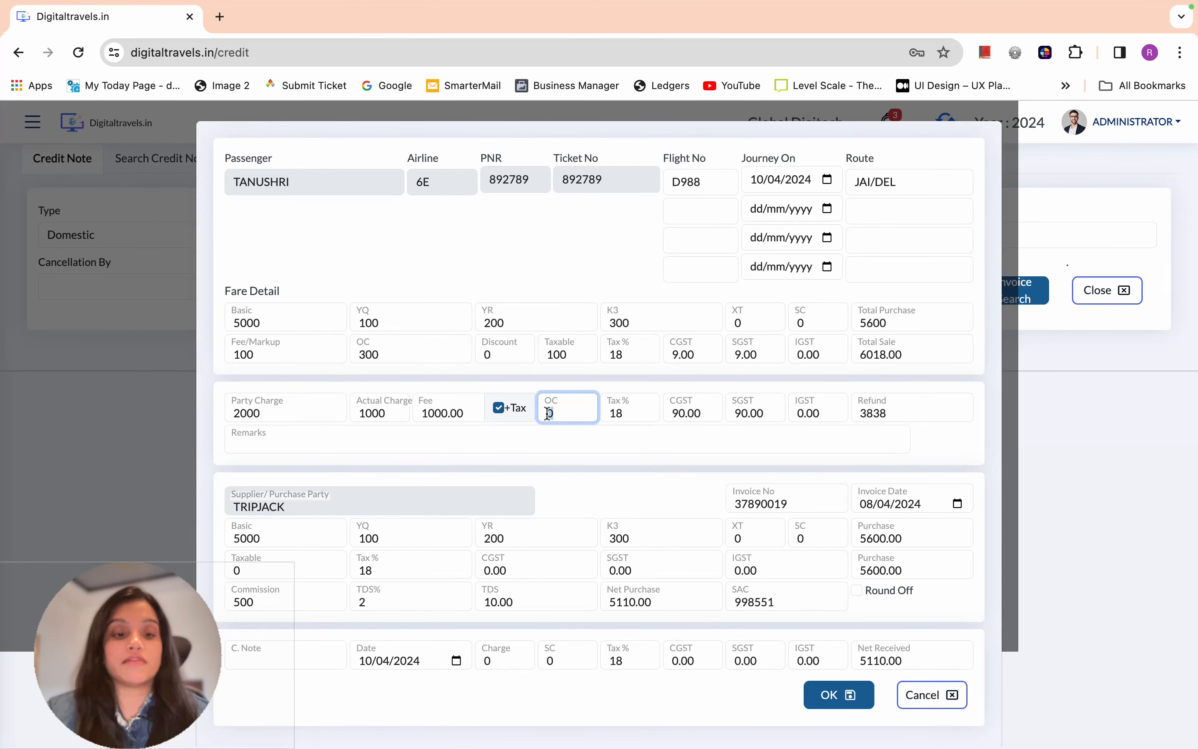
text(2)
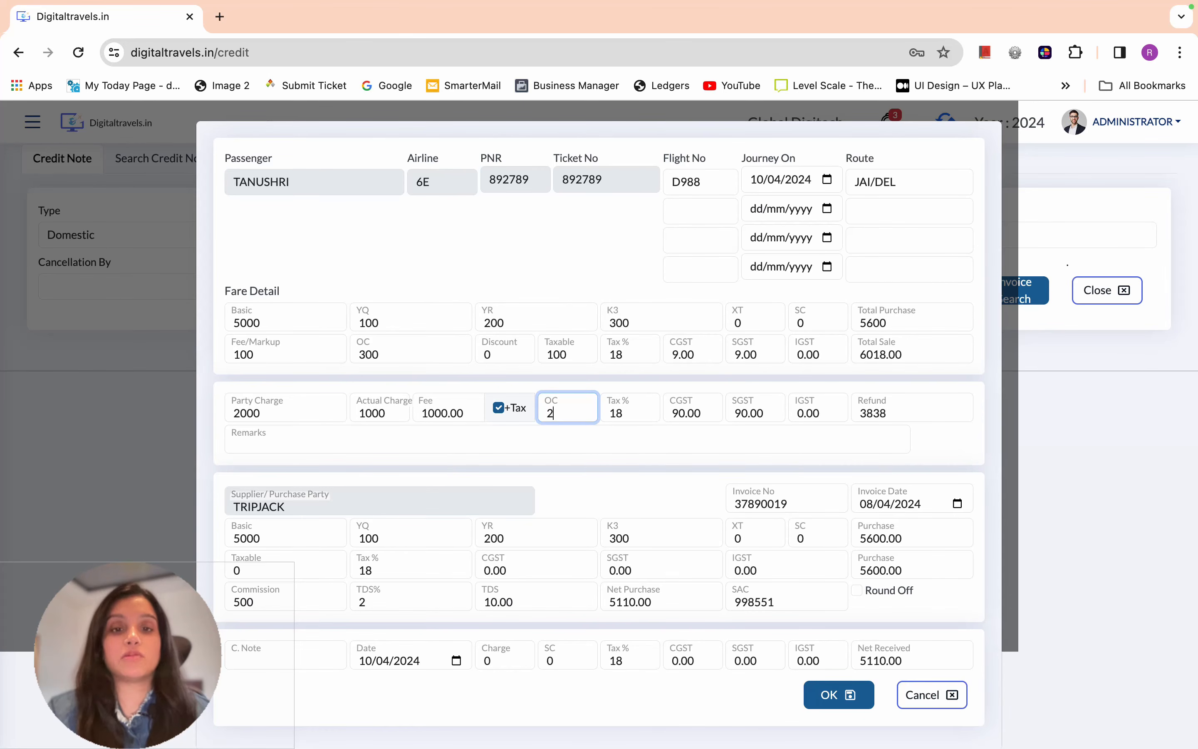
key(BackSpace)
text(800)
key(Tab)
drag(472, 411, 428, 406)
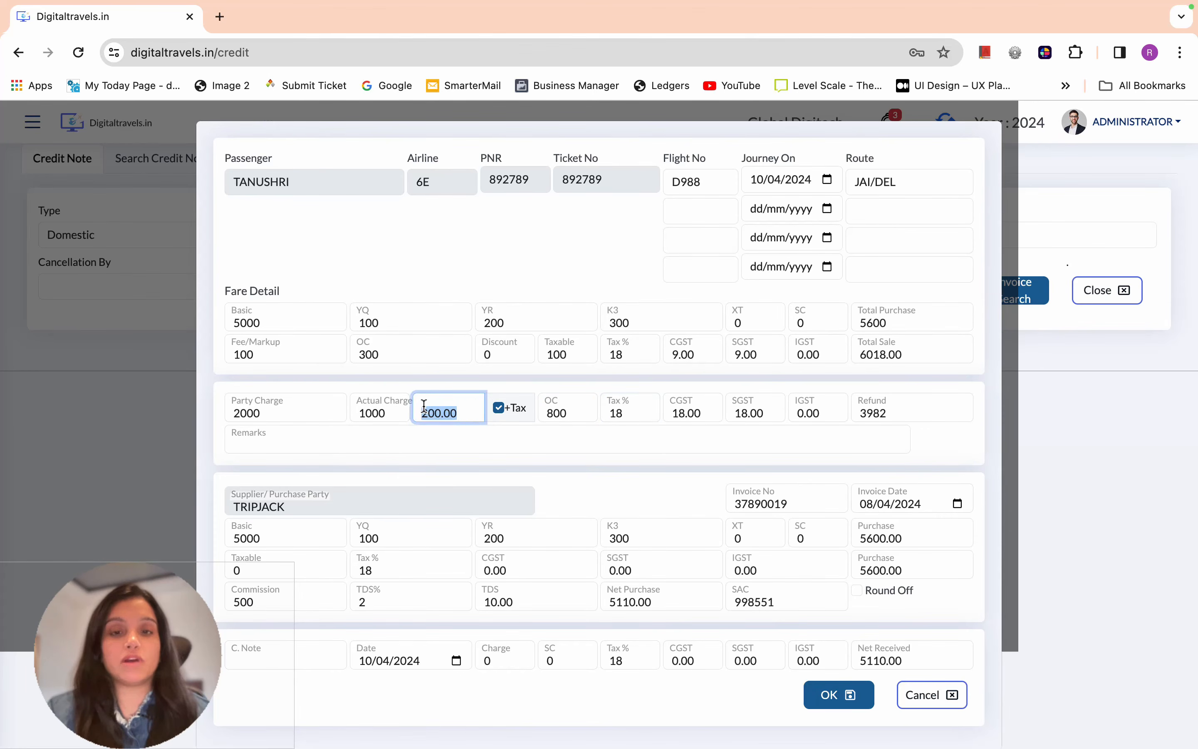
Set TRIPJACK's cancellation charge to 1000 in the supplier credit note details
click(508, 658)
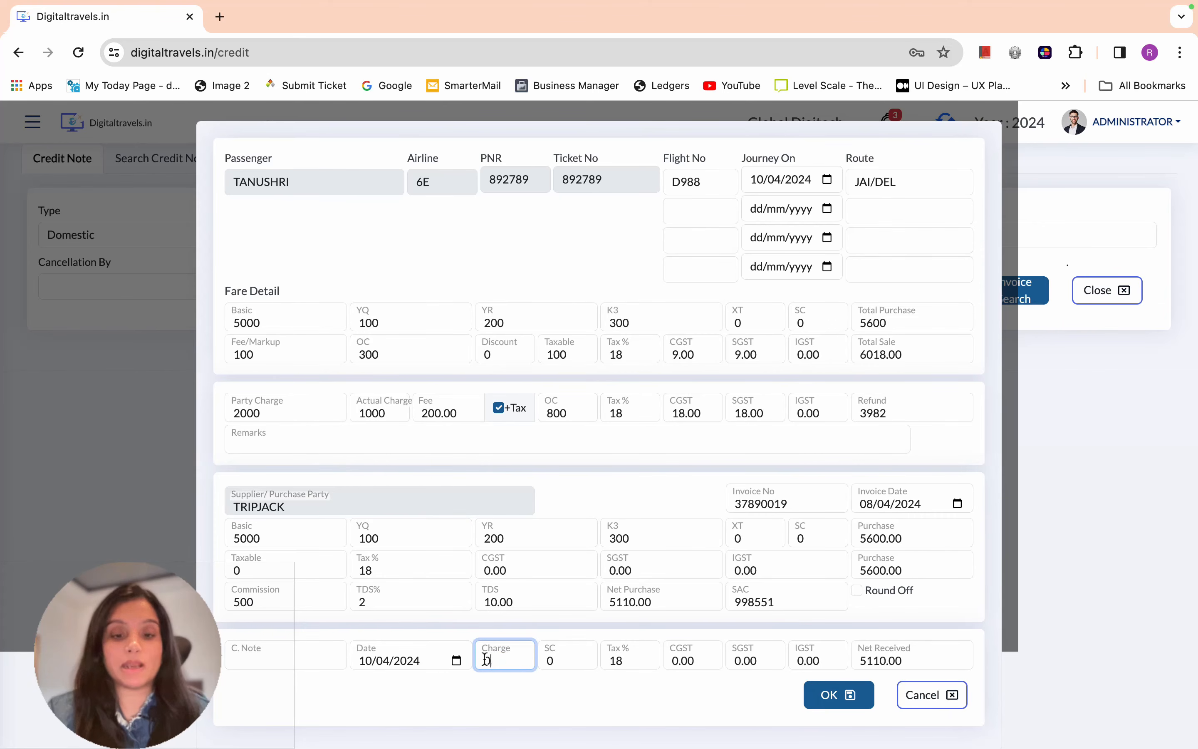
key(BackSpace)
text(1000)
key(Tab)
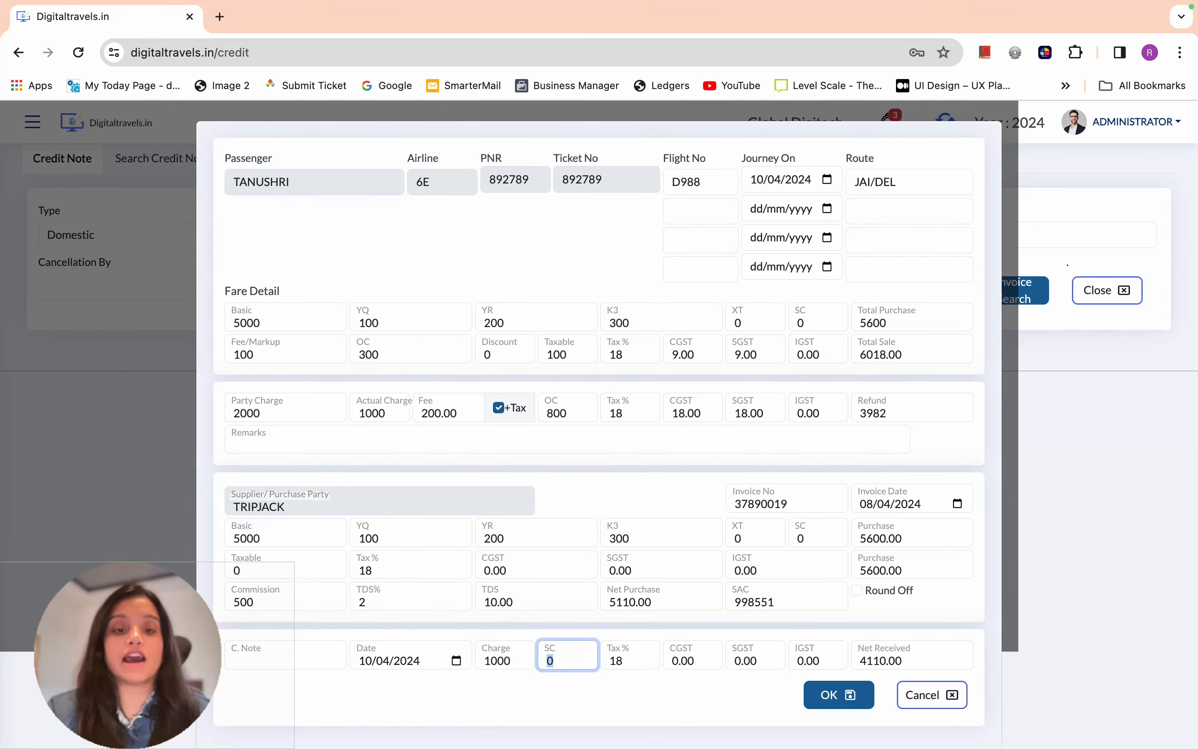
Confirm the cancellation details, issue the credit note and preview it in several of the alternative print layouts
click(834, 704)
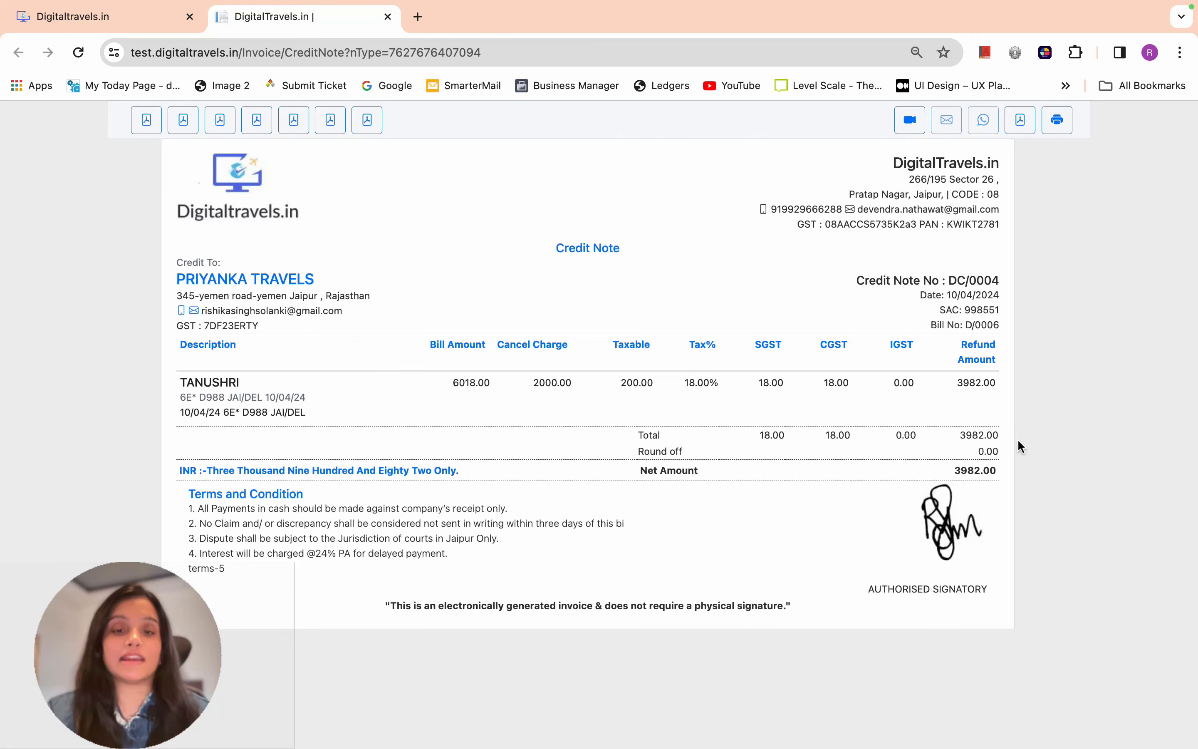
click(294, 119)
click(331, 119)
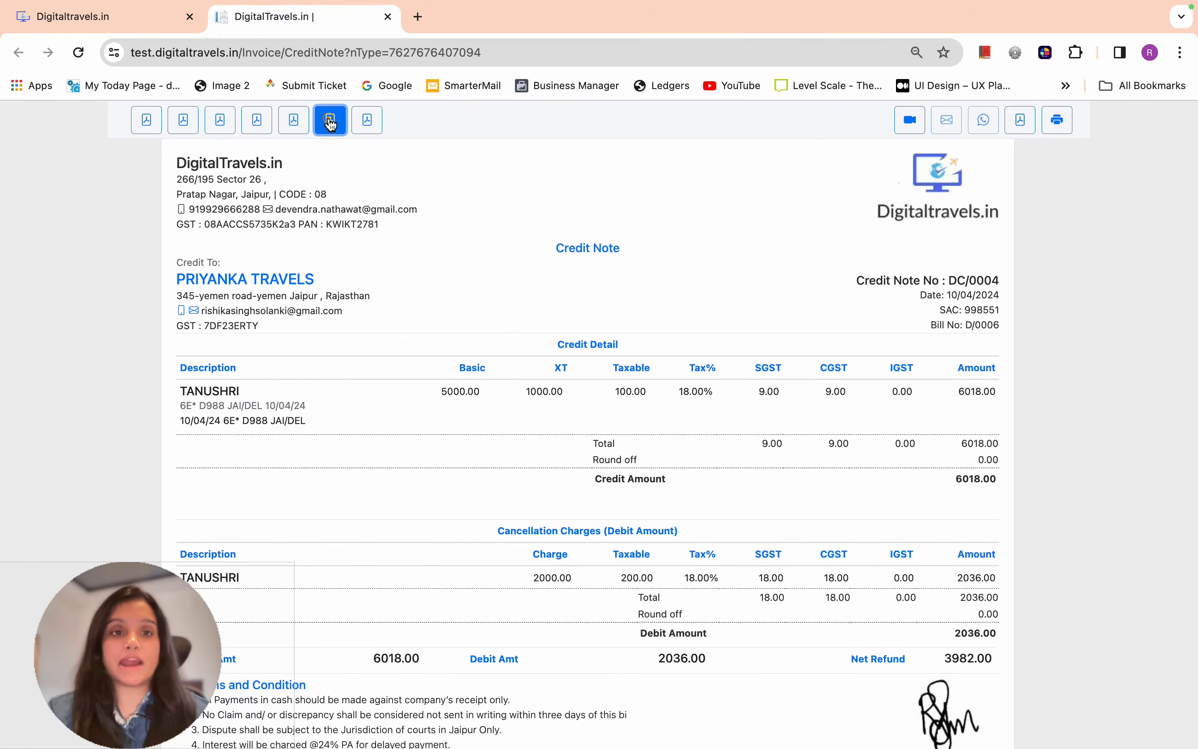
click(367, 120)
click(294, 119)
click(257, 119)
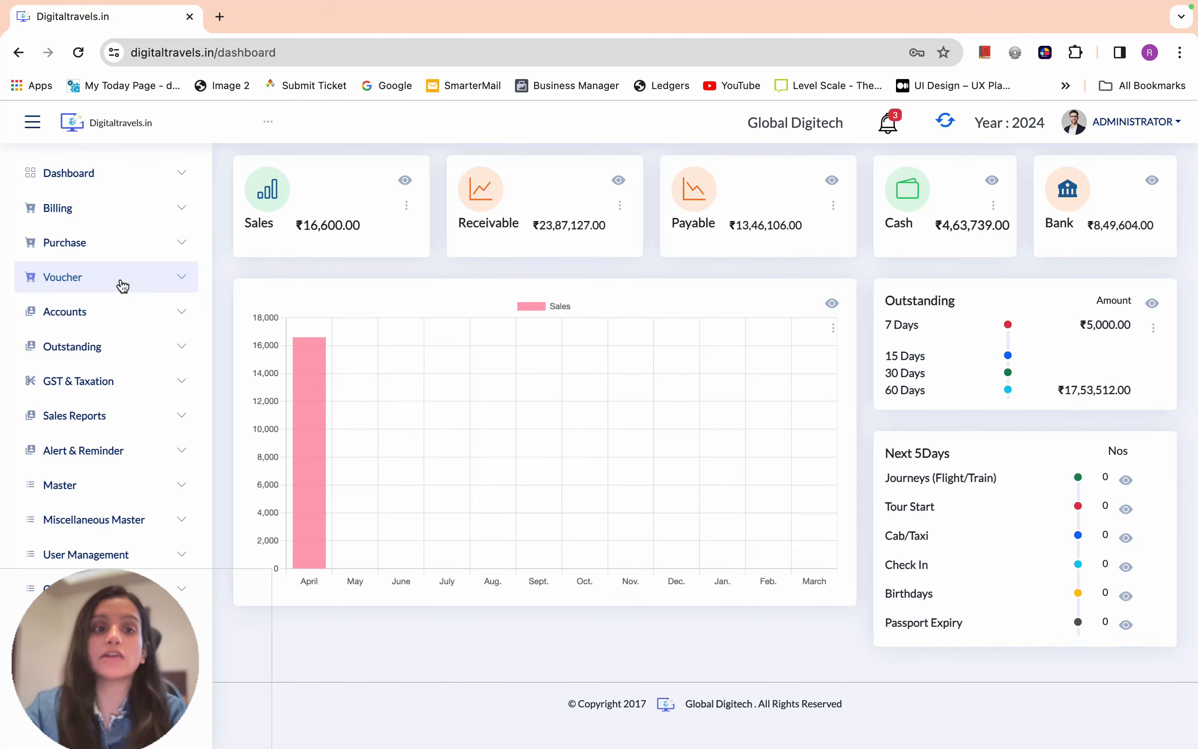
Look over the available voucher types, including the receipt and contra voucher pages
click(123, 287)
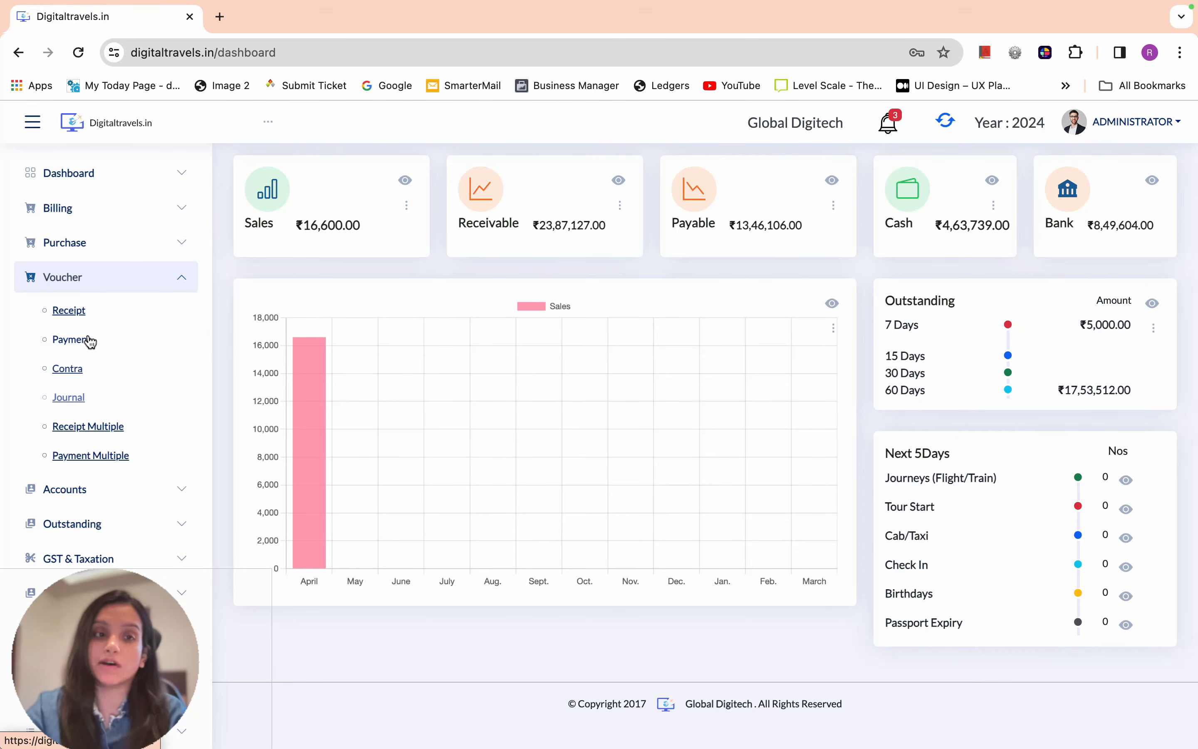
click(68, 310)
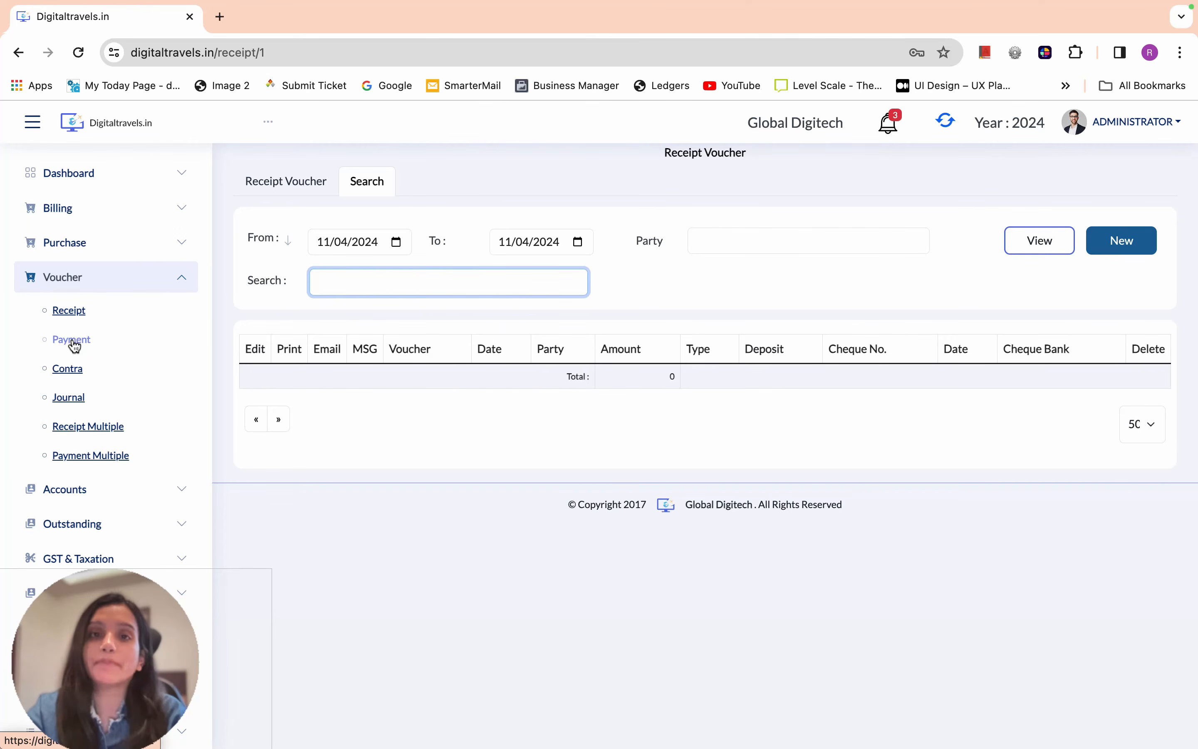
click(68, 371)
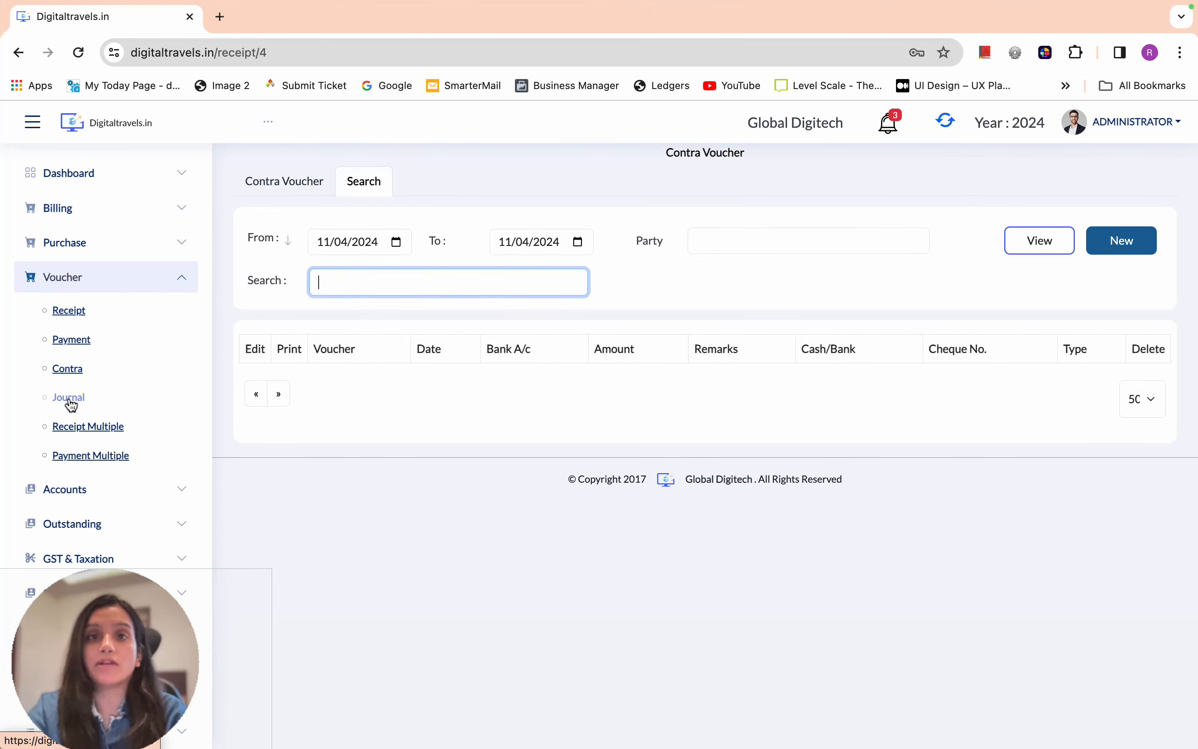
Start a new receipt voucher for PRIYANKA TRAVELS and set the received amount to 20000
click(70, 310)
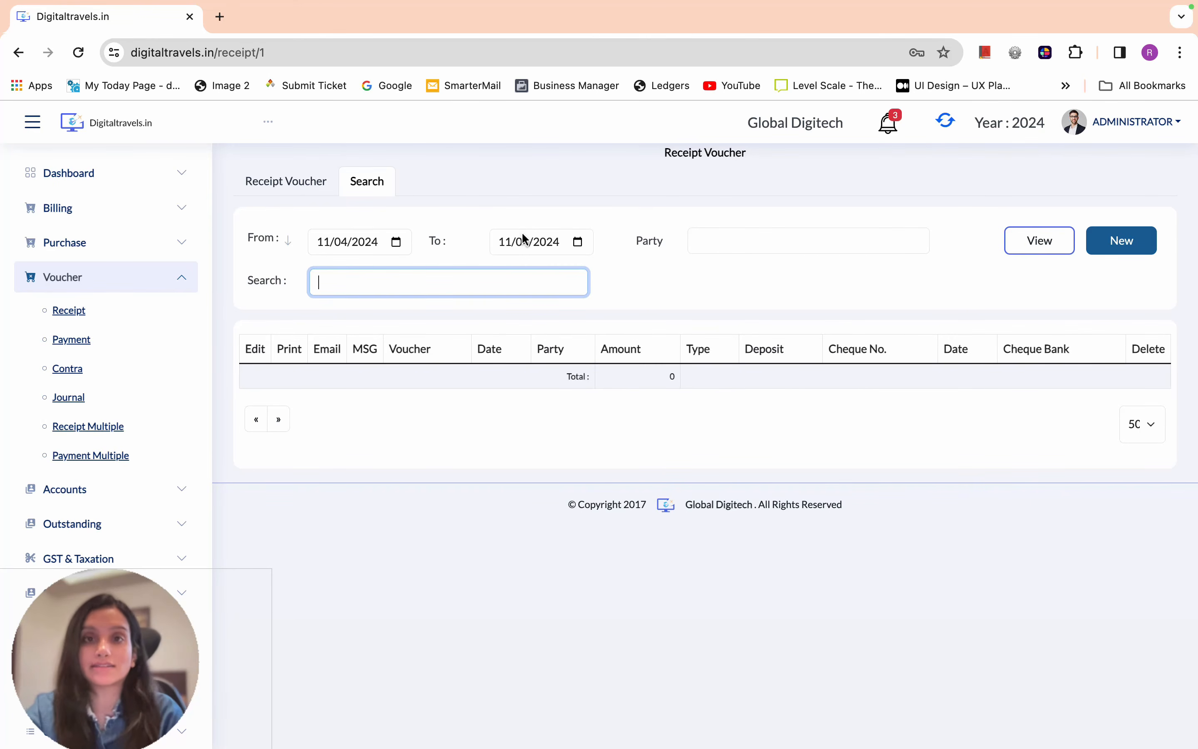
click(1105, 245)
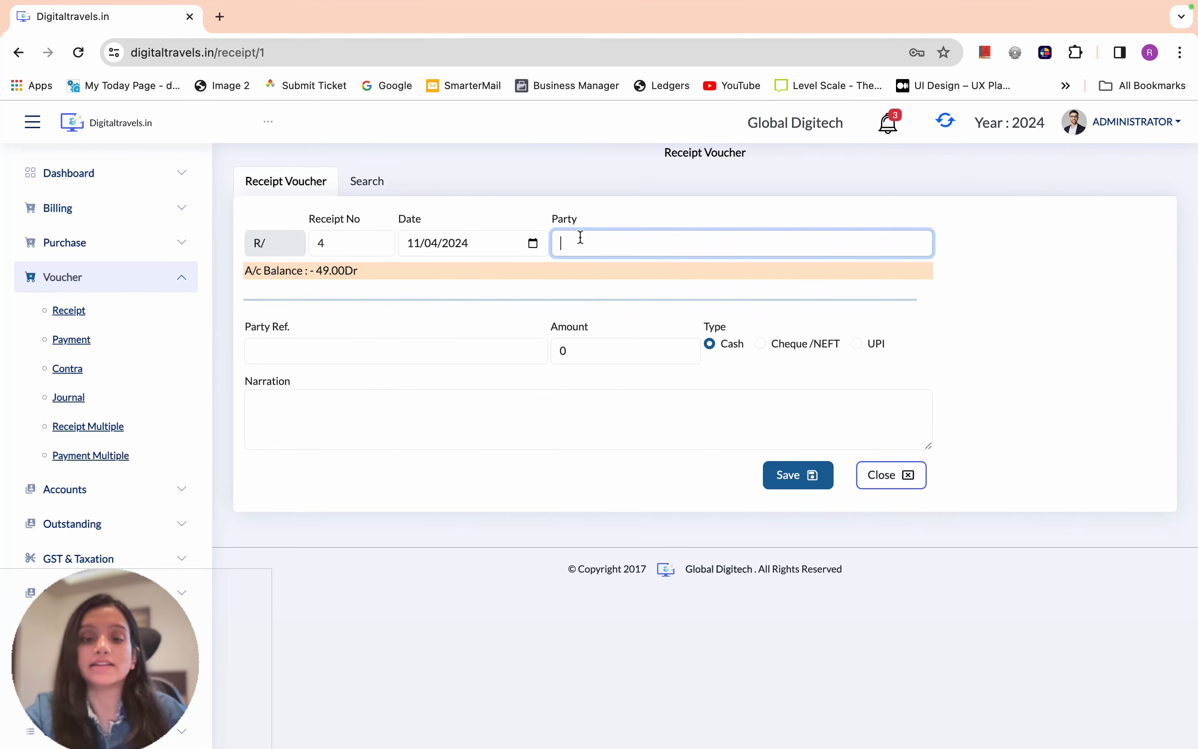
text(priy)
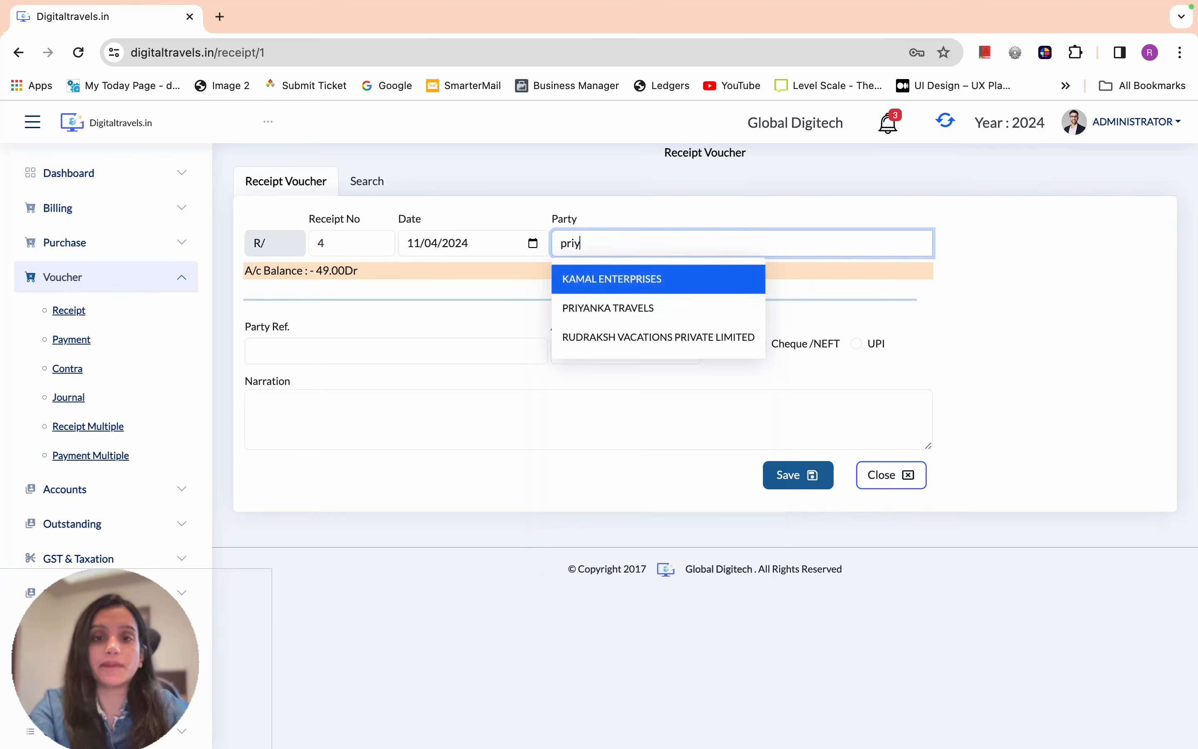
key(Return)
click(575, 350)
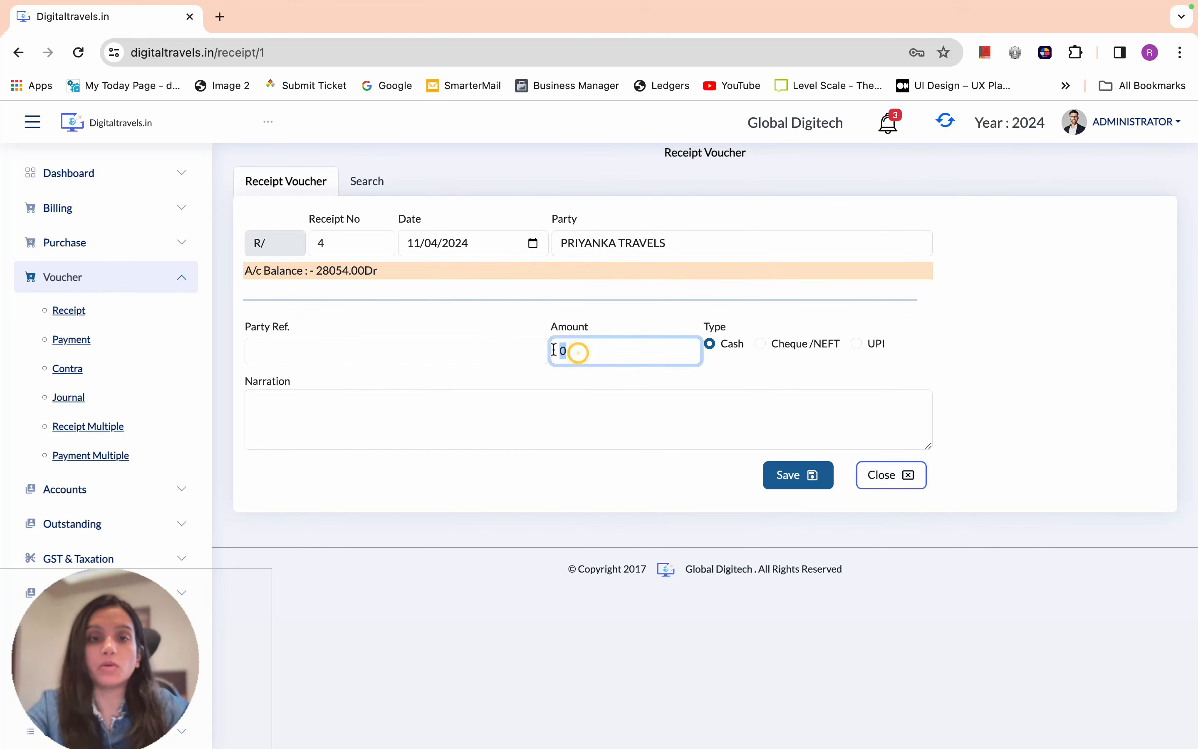
drag(316, 270, 350, 268)
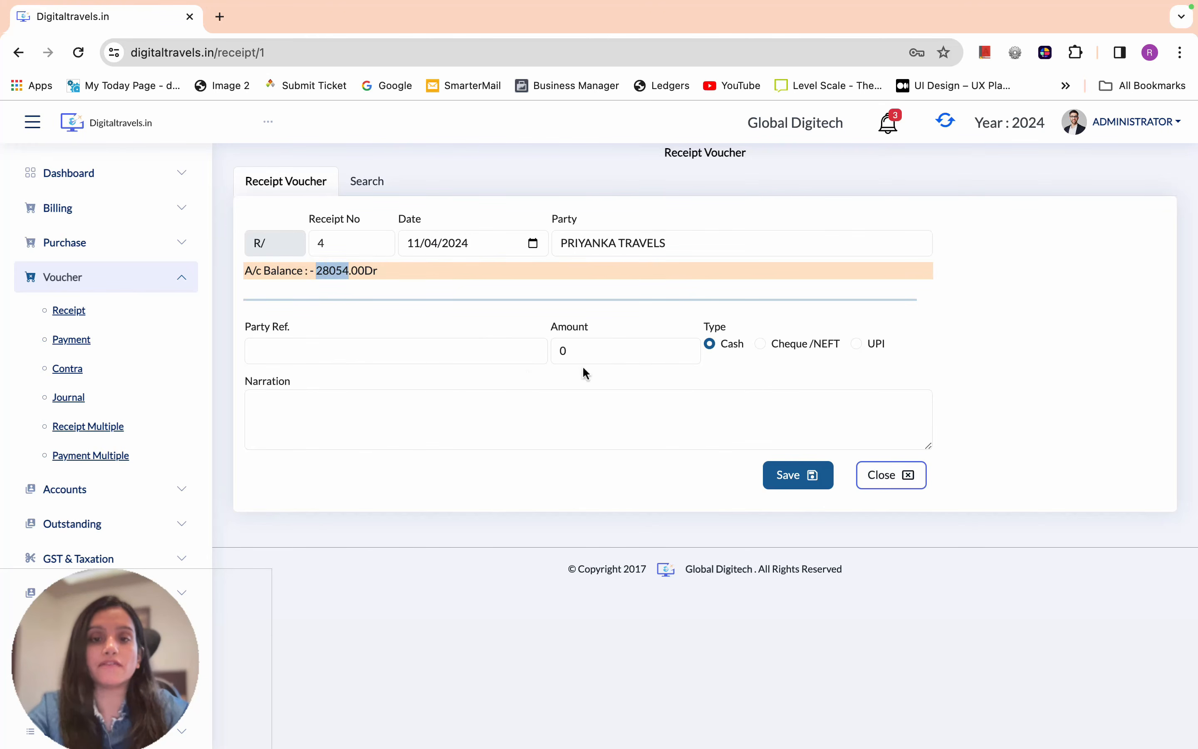
click(588, 350)
text(20000)
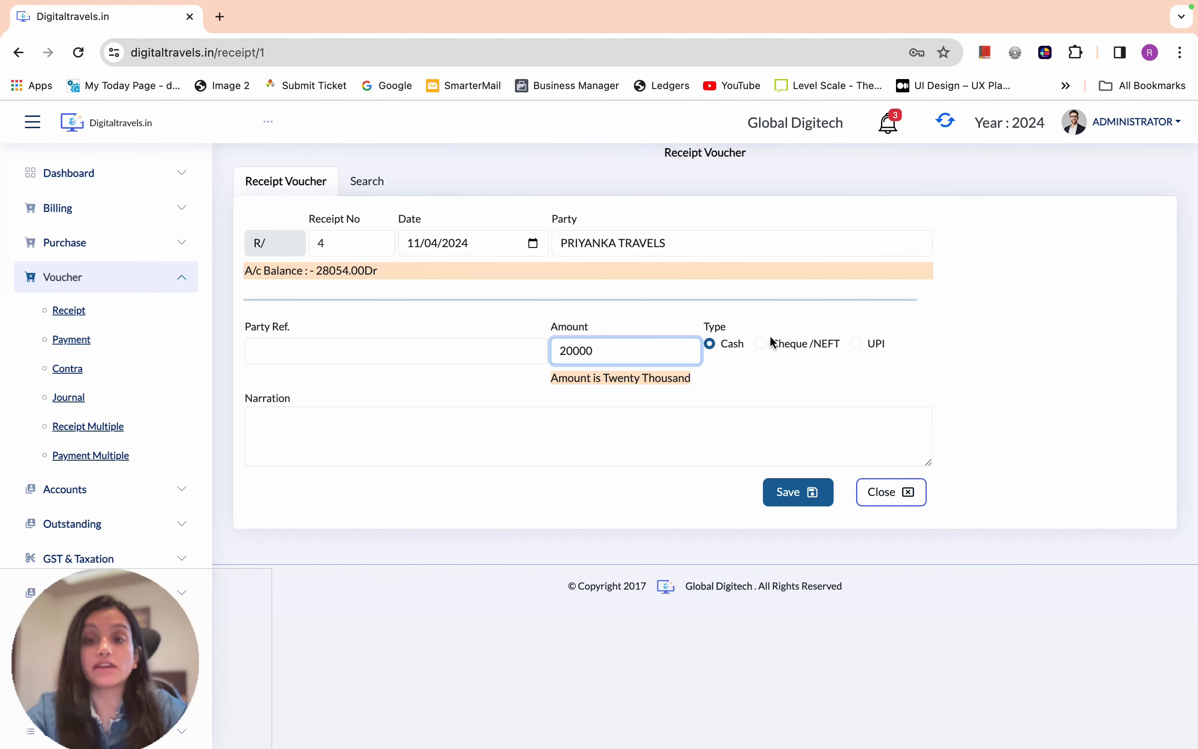
Set the receipt type to Cheque/NEFT with number 45677, issuing bank "-" and deposit account SBI - RAJASTHAN
click(760, 344)
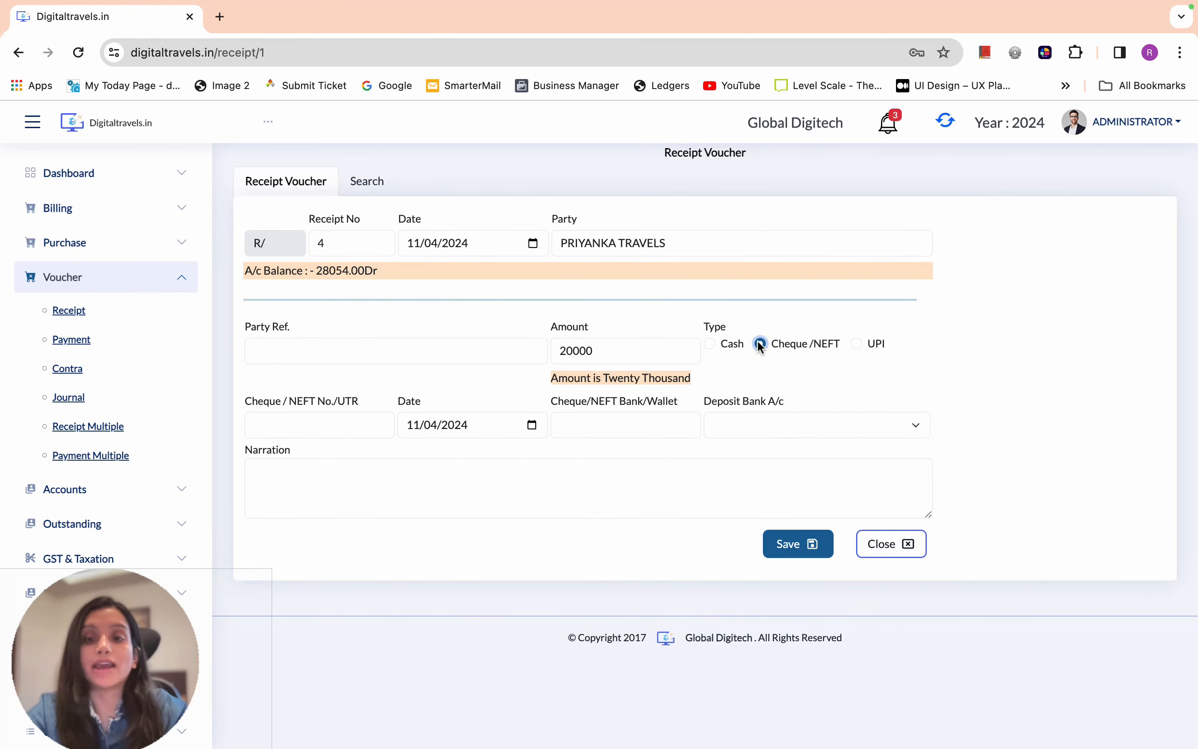
click(335, 420)
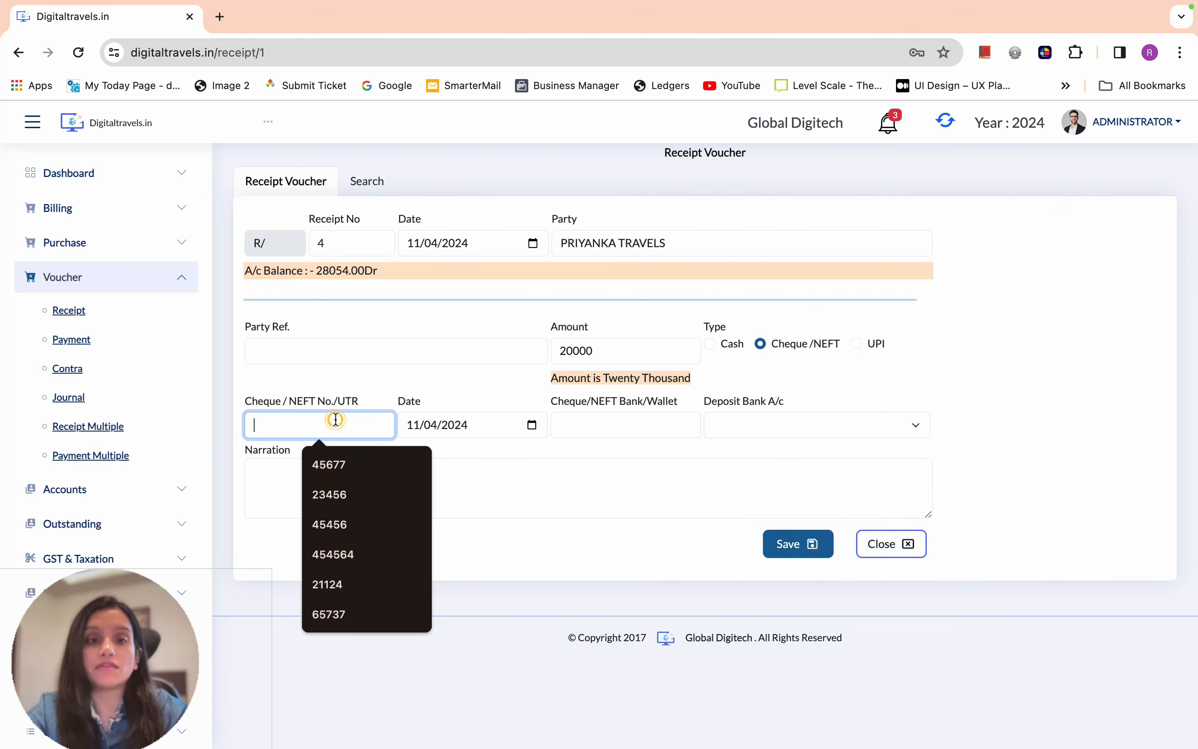
click(334, 463)
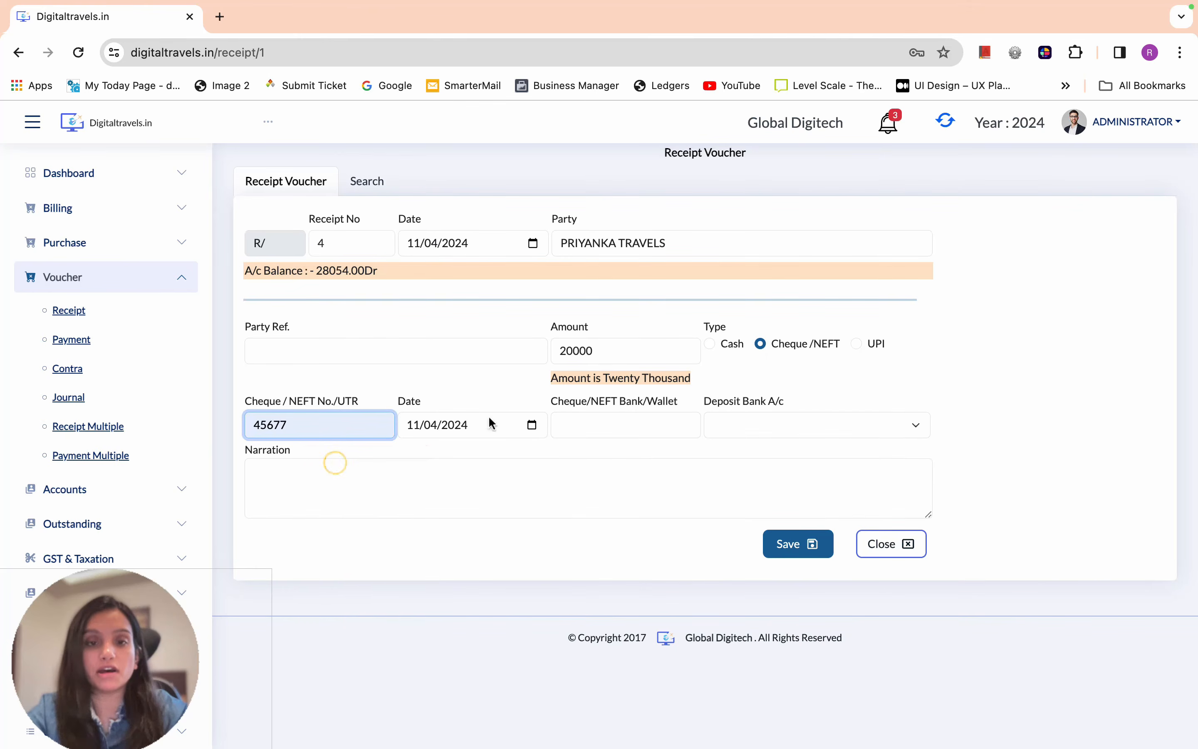
click(599, 429)
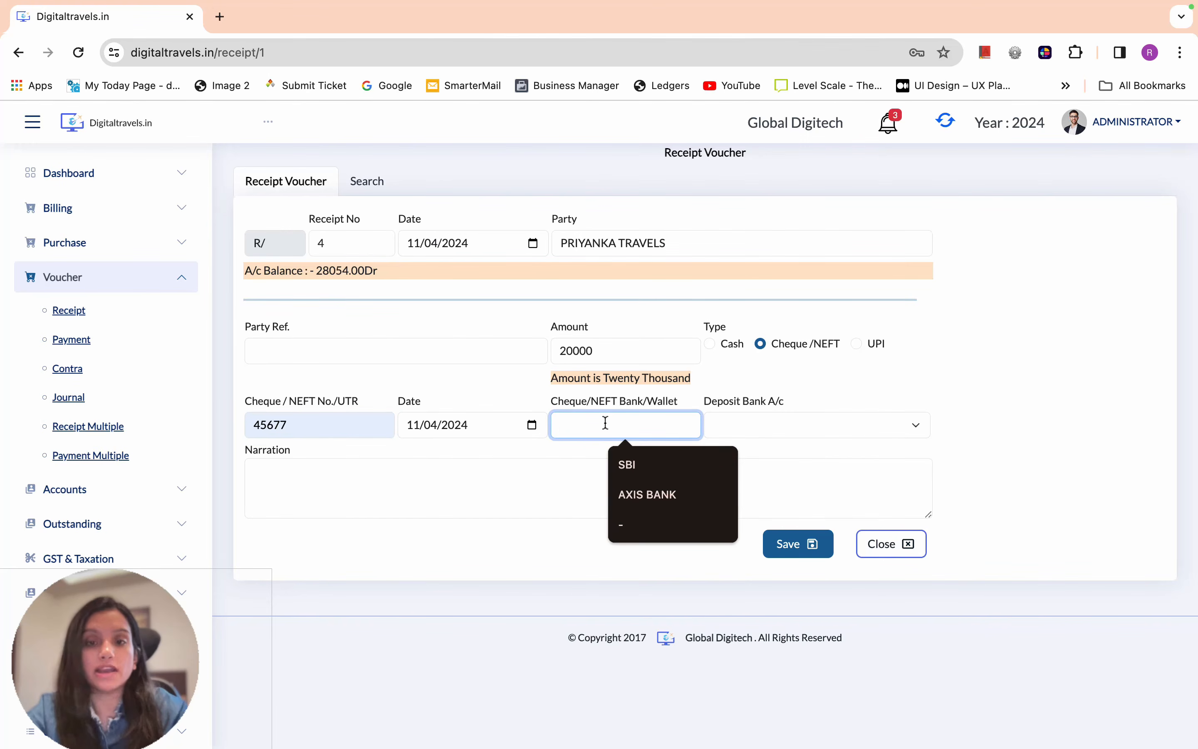
click(792, 424)
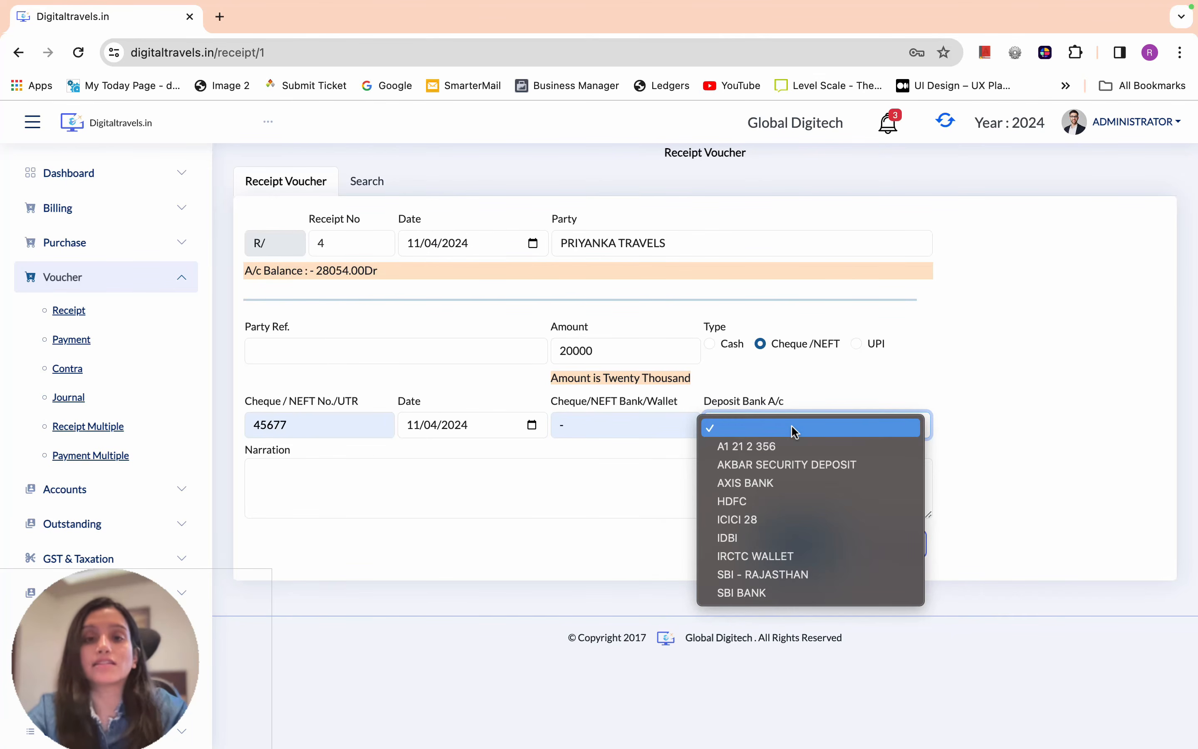
click(764, 574)
Add the narration "being amount received in bank", save the receipt voucher and return from its printout to the voucher list
click(603, 486)
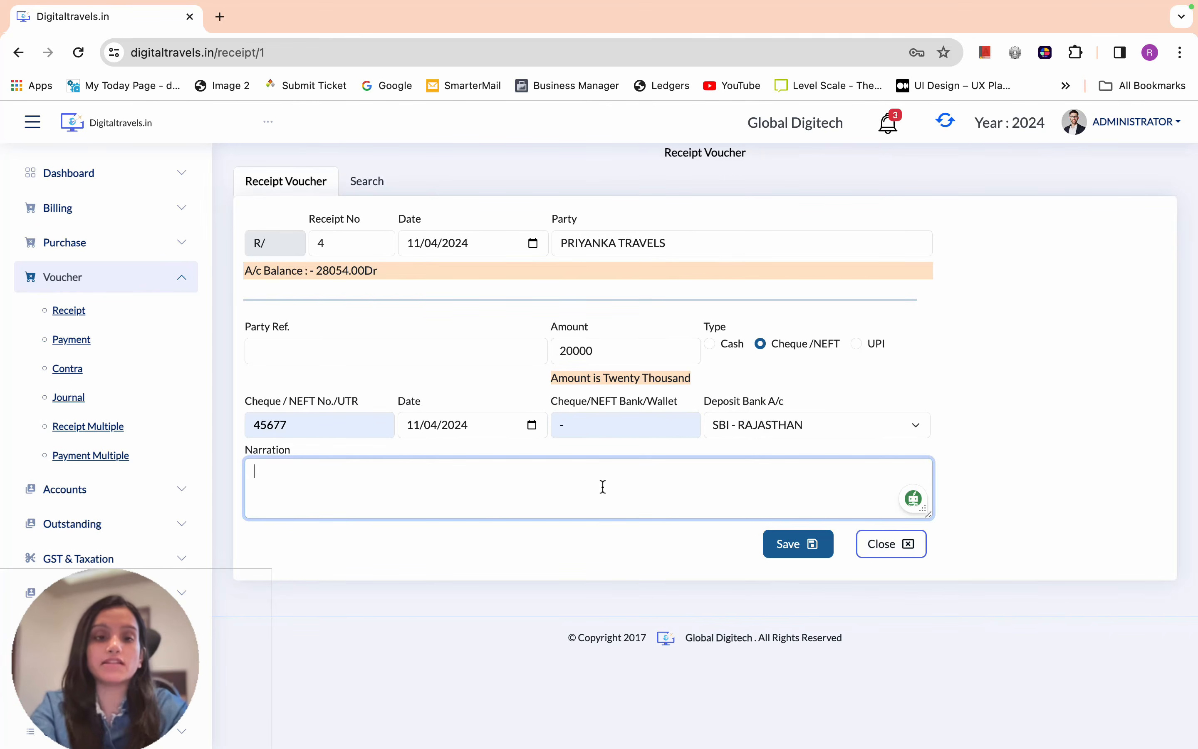
text(being amount received in bank)
click(805, 545)
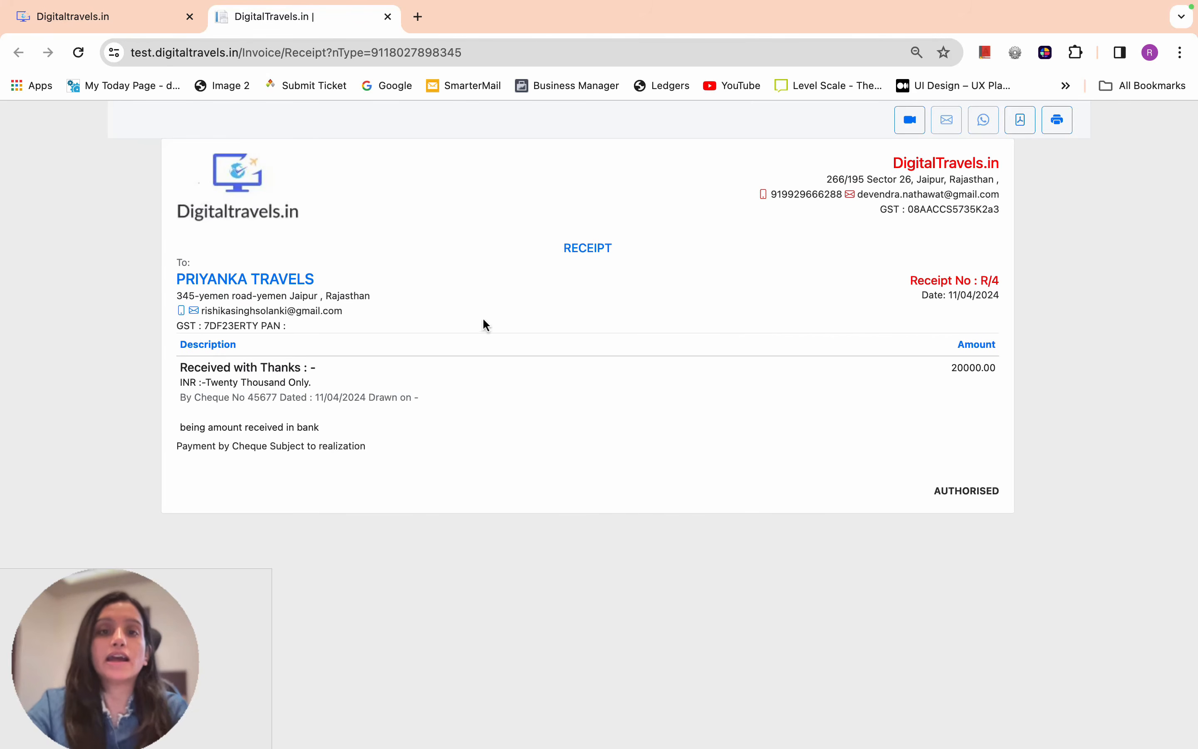
click(128, 20)
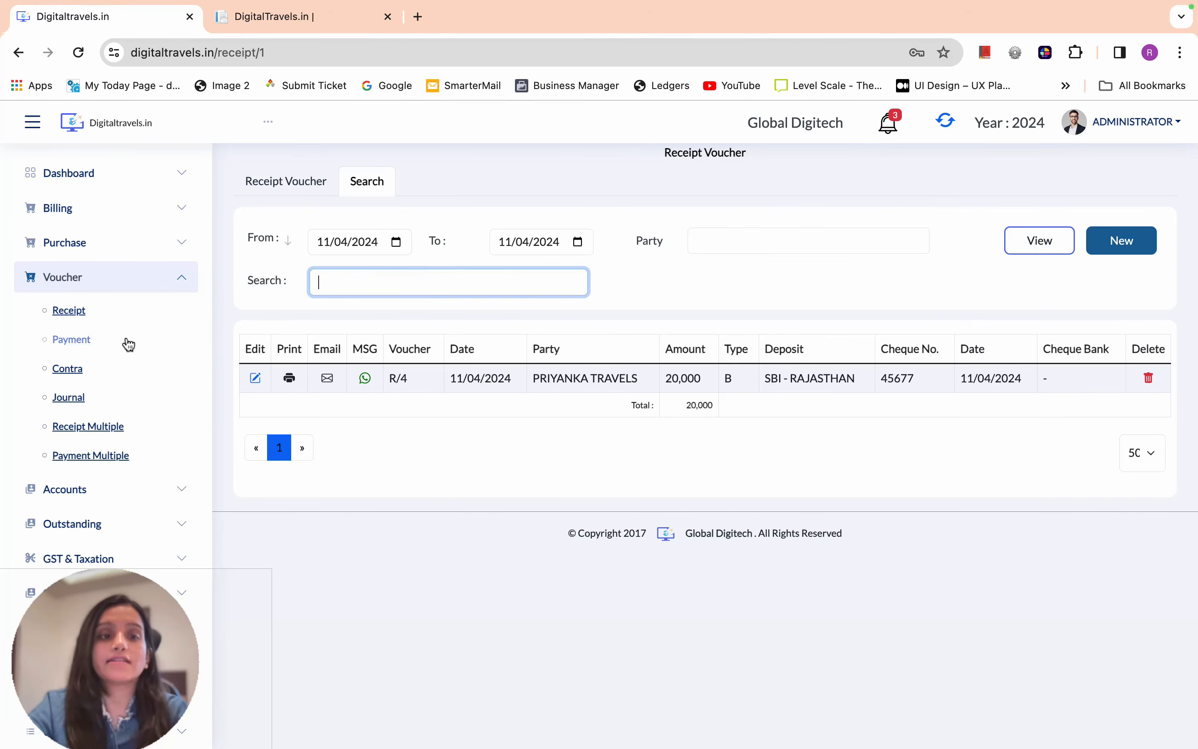
Start a new contra voucher for the SBI - RAJASTHAN bank account with an amount of 5000
click(88, 342)
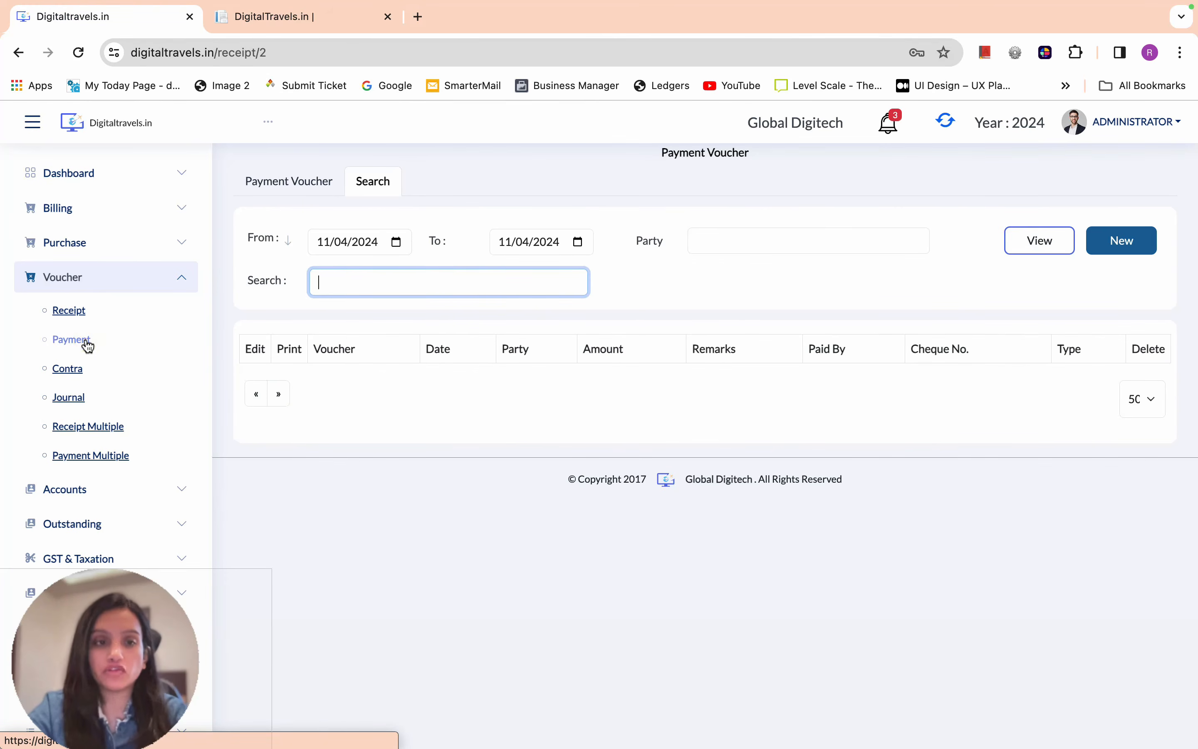
click(72, 368)
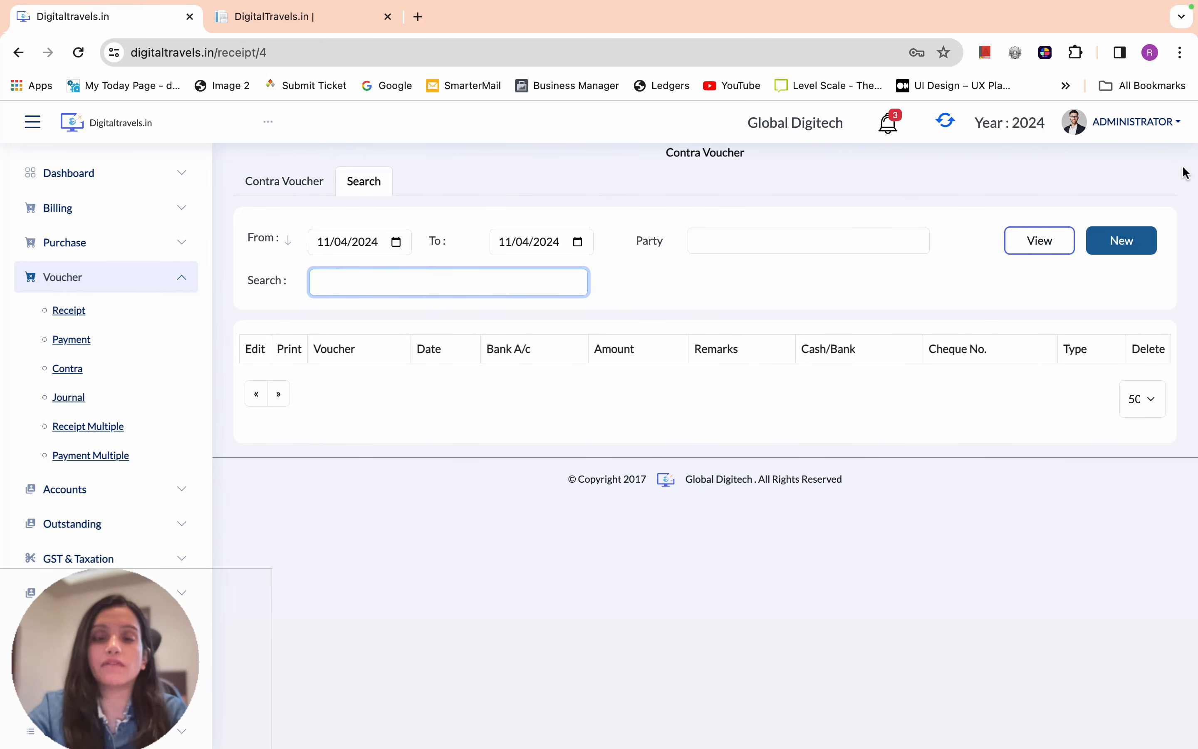
click(1123, 238)
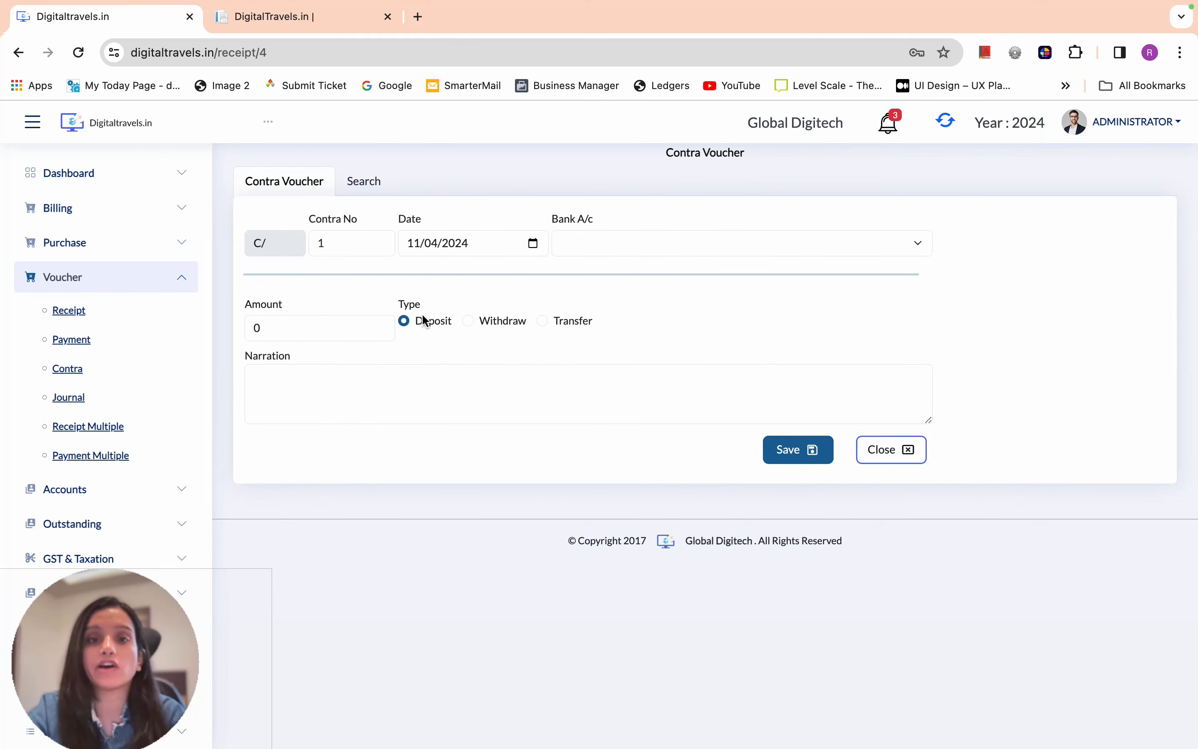
click(574, 247)
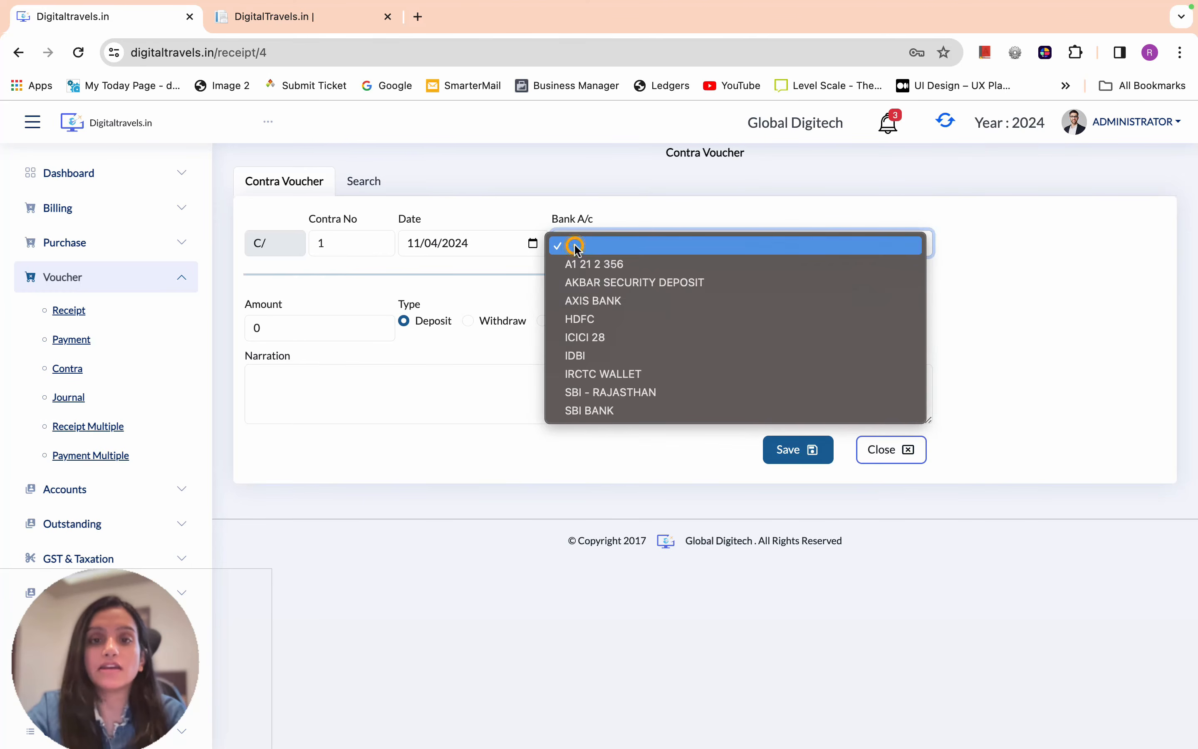
click(588, 393)
click(339, 332)
key(BackSpace)
text(5000)
click(401, 390)
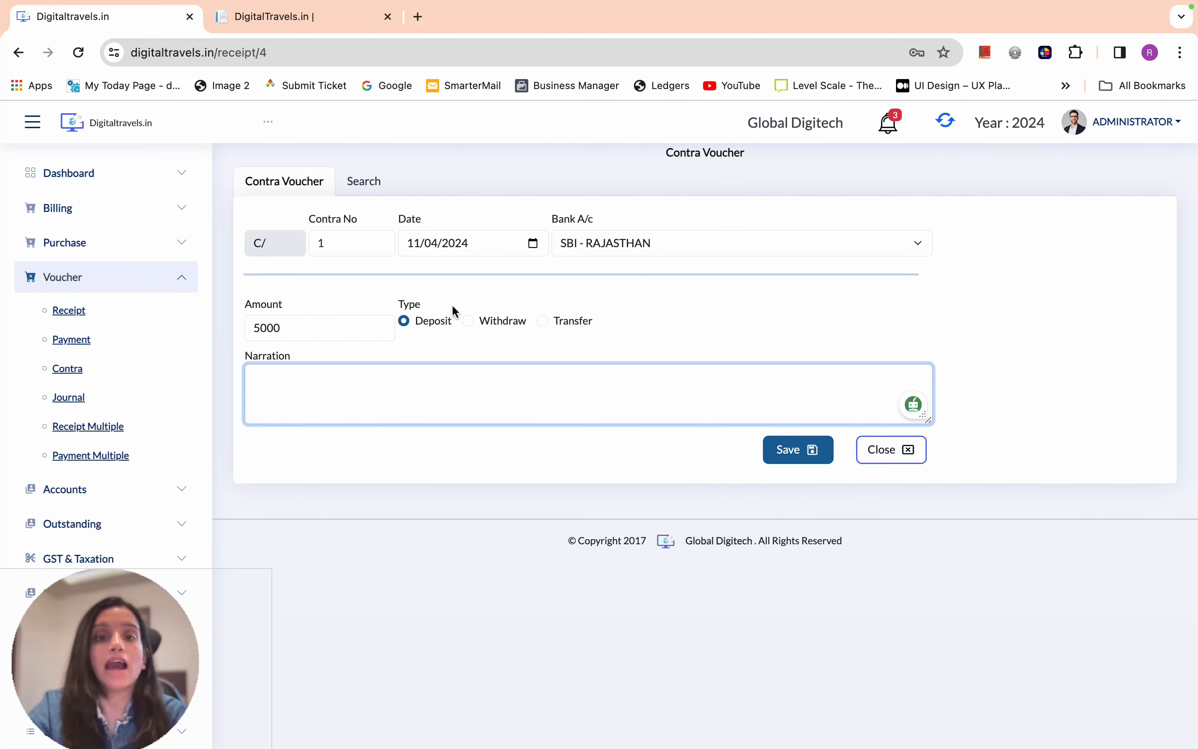
Switch the contra voucher's type to Withdraw and go through its bank, amount, cheque and narration fields
click(467, 322)
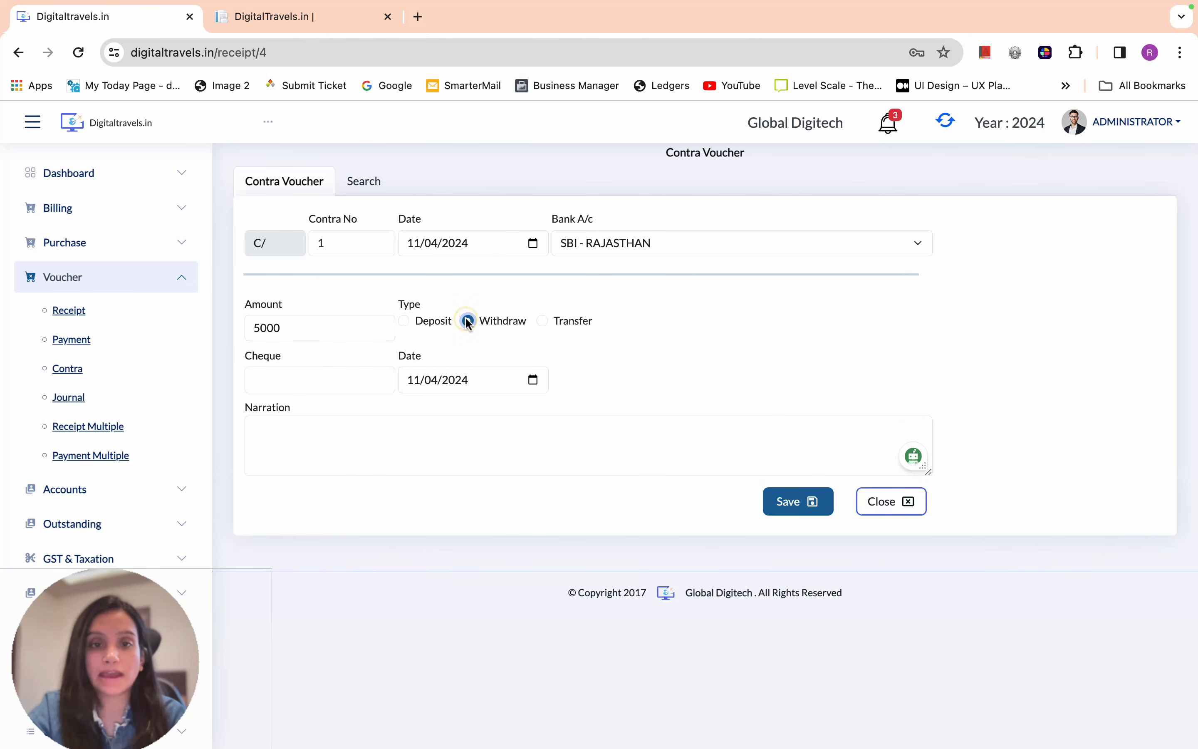
key(Tab)
click(691, 243)
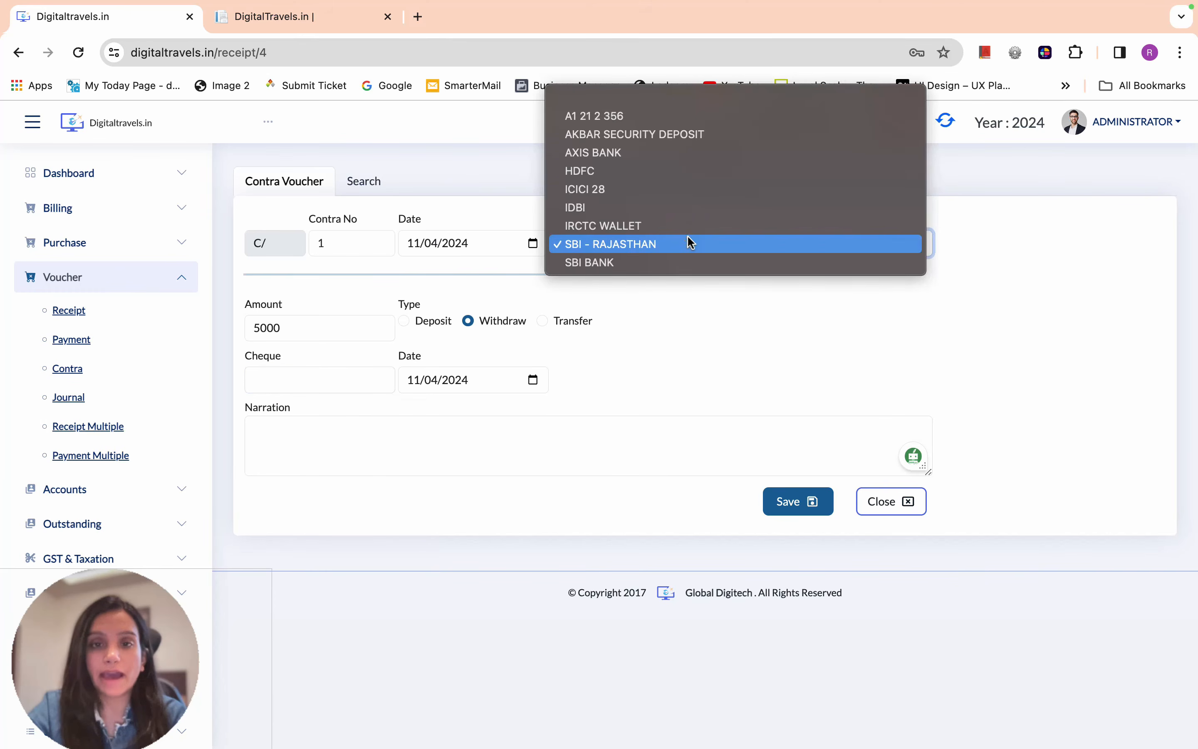
click(692, 242)
click(299, 328)
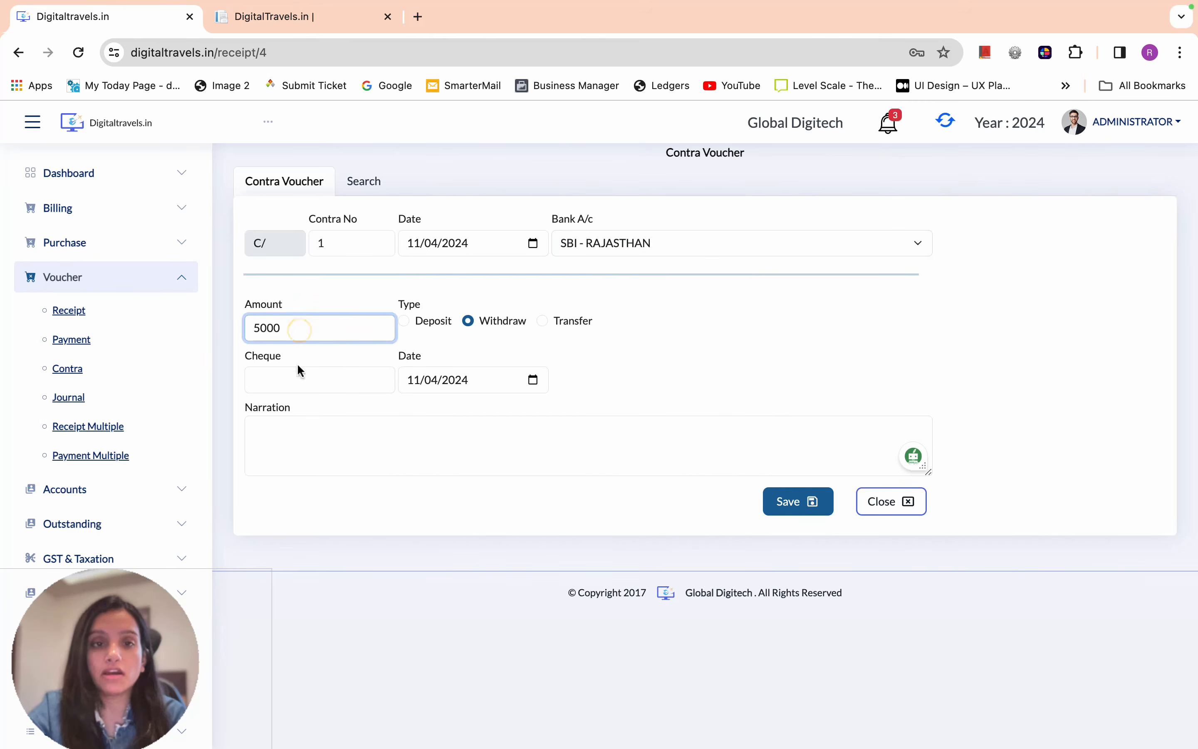
click(292, 377)
click(410, 465)
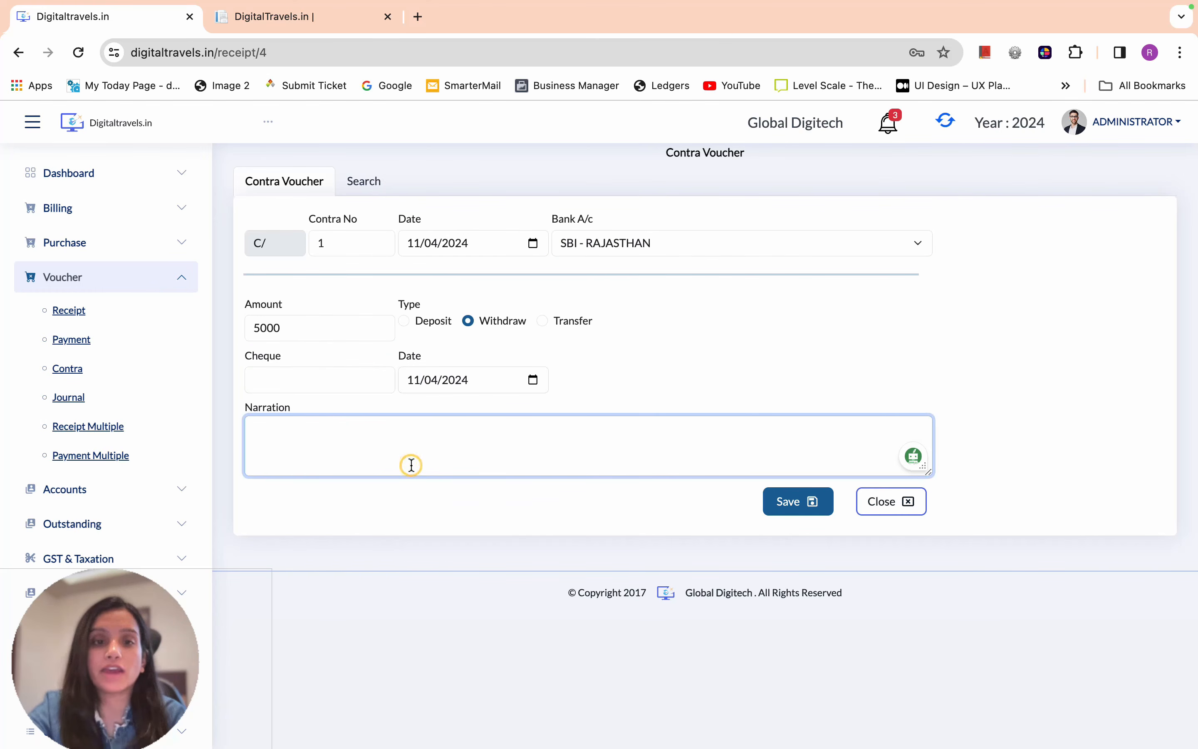
click(810, 512)
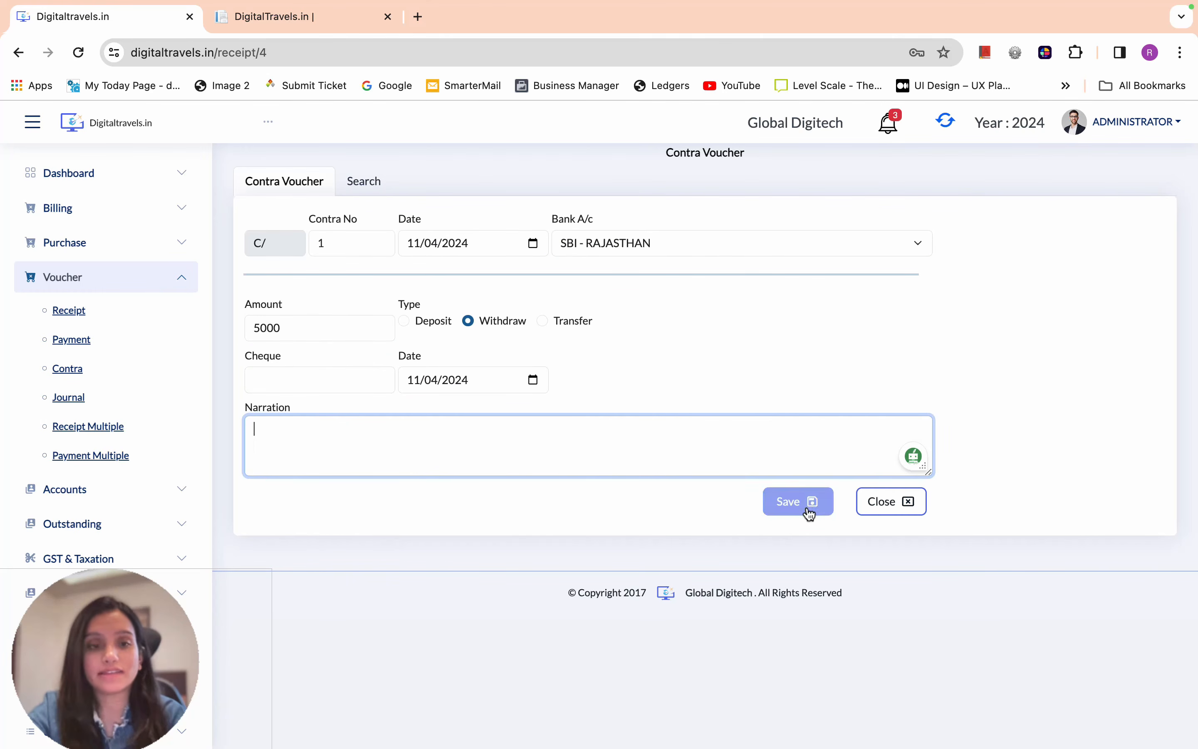
Set the contra voucher's type to Transfer and choose HDFC as the bank receiving the funds
click(543, 318)
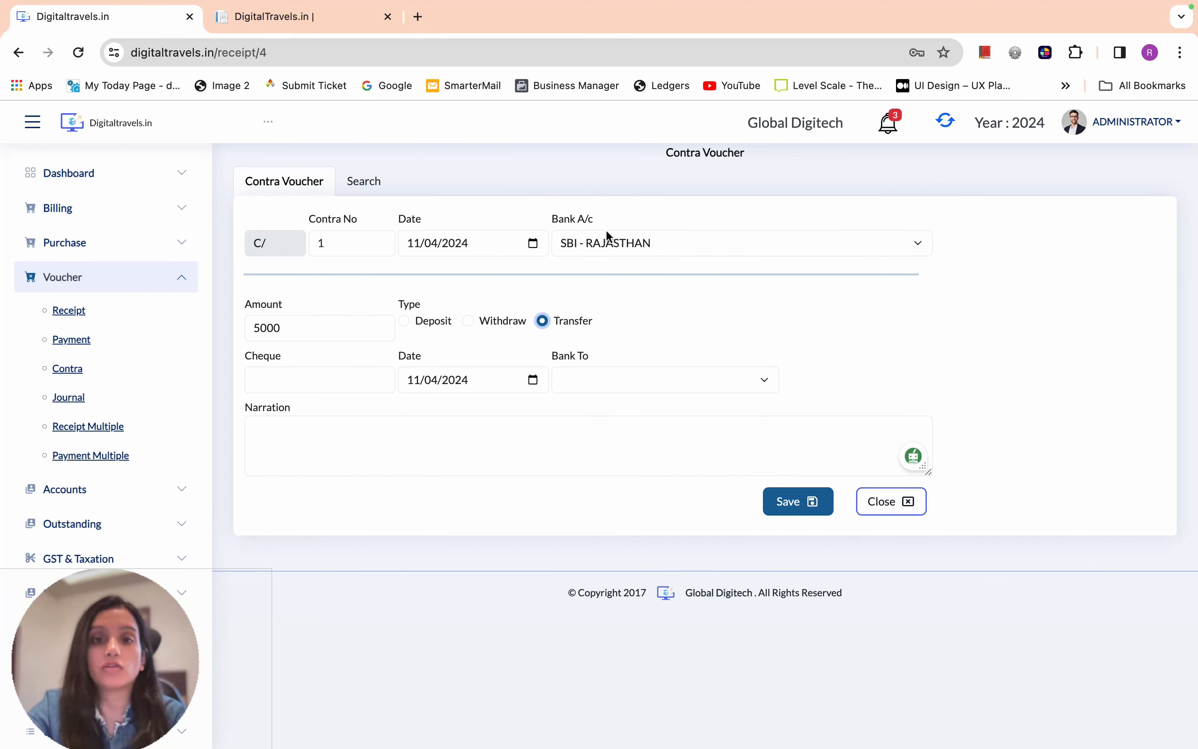
click(603, 244)
click(603, 245)
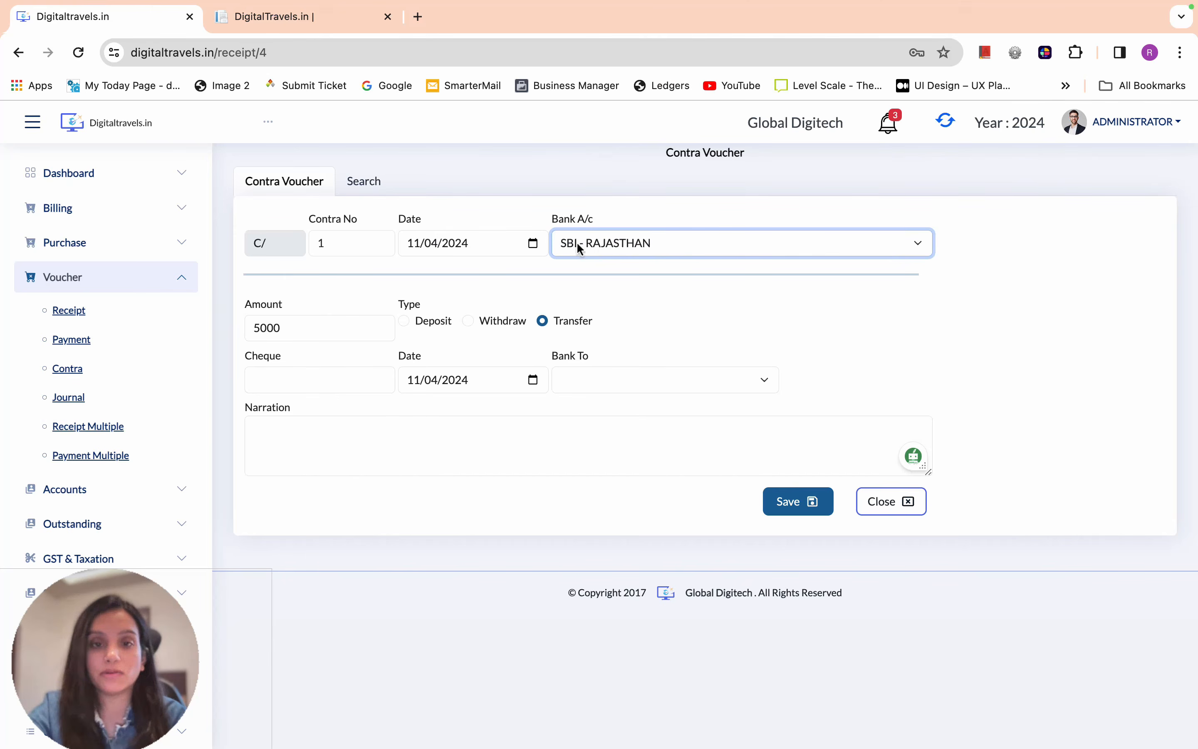
double_click(250, 326)
click(306, 378)
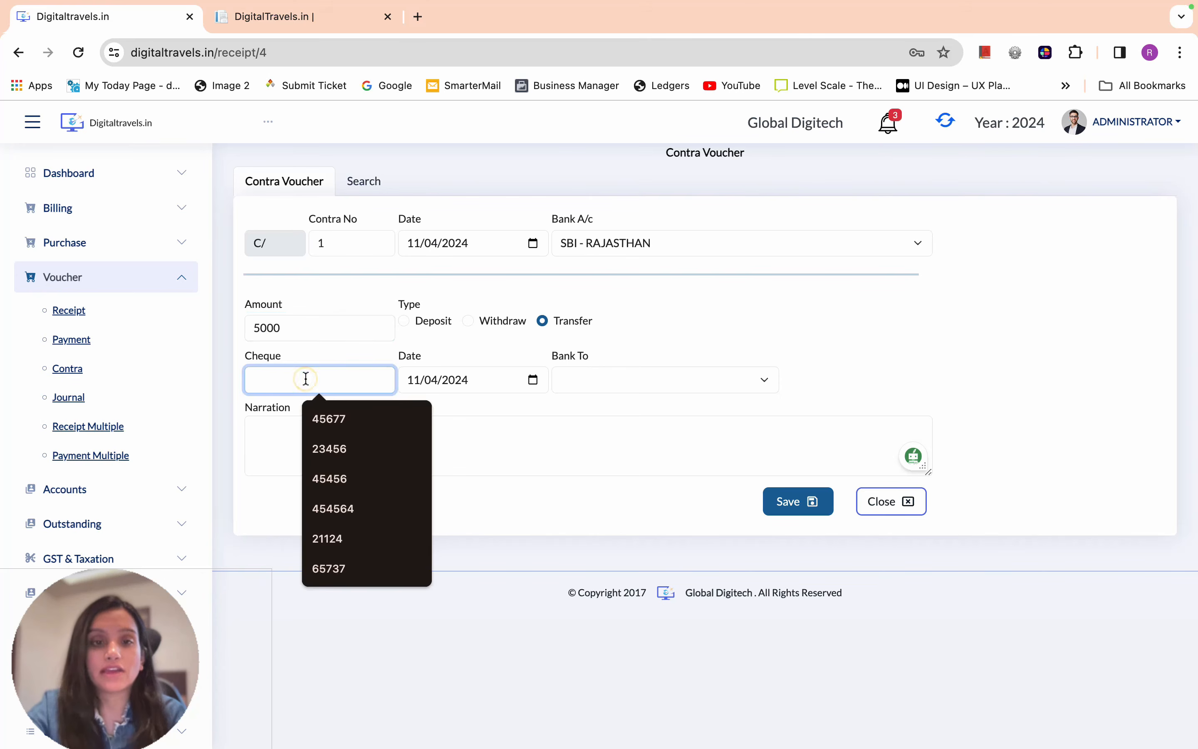
click(495, 380)
click(612, 380)
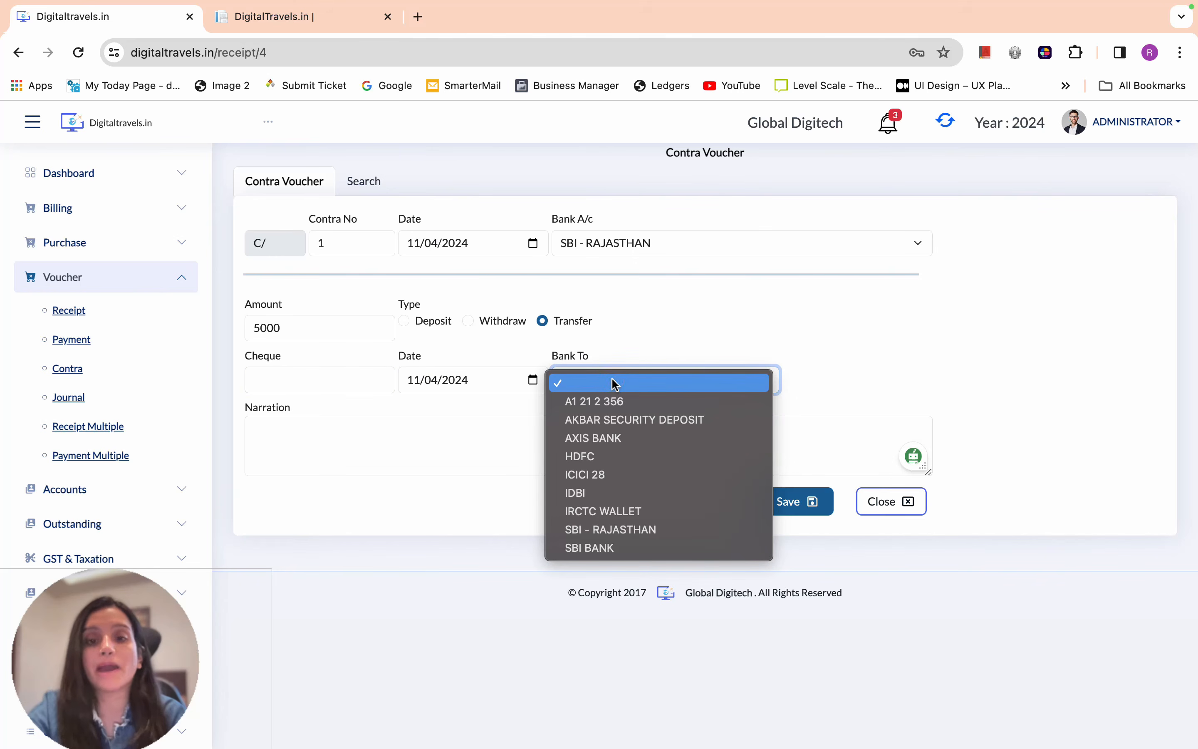
click(582, 455)
click(468, 447)
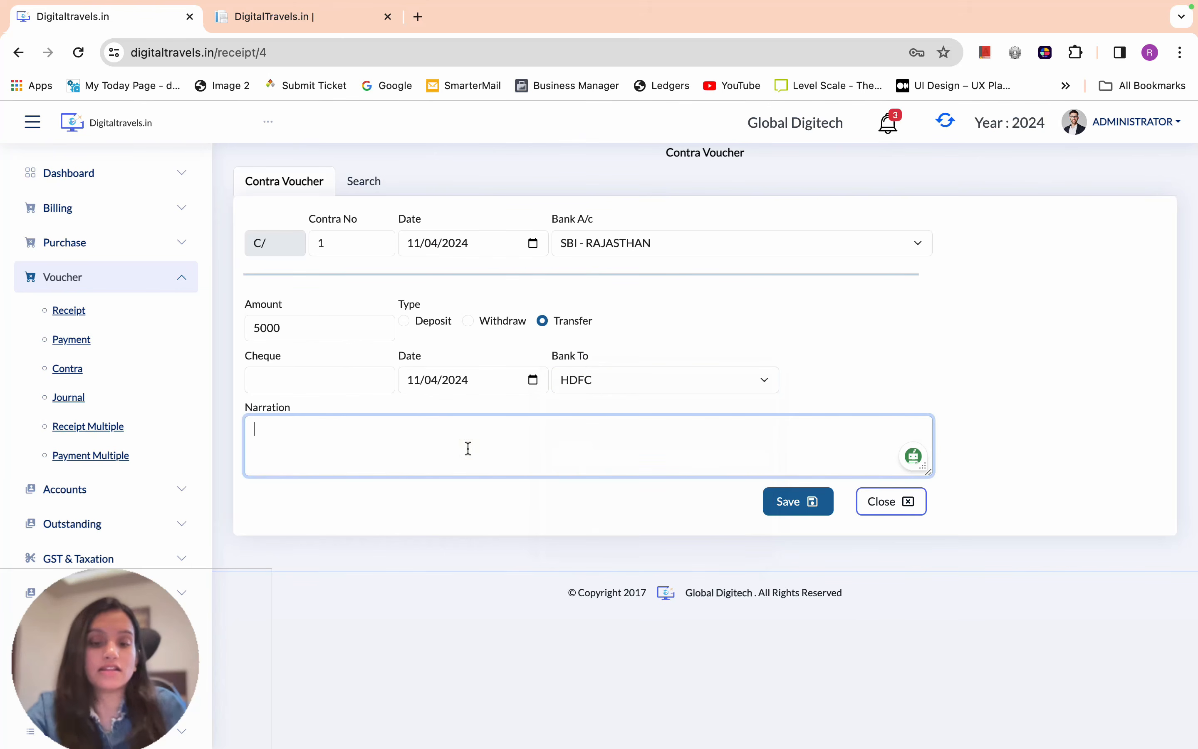
Complete the contra voucher with cheque number 990000 and narration "being amount transfered", save it and return from its printout to the voucher list
text(being amount transfered)
click(801, 508)
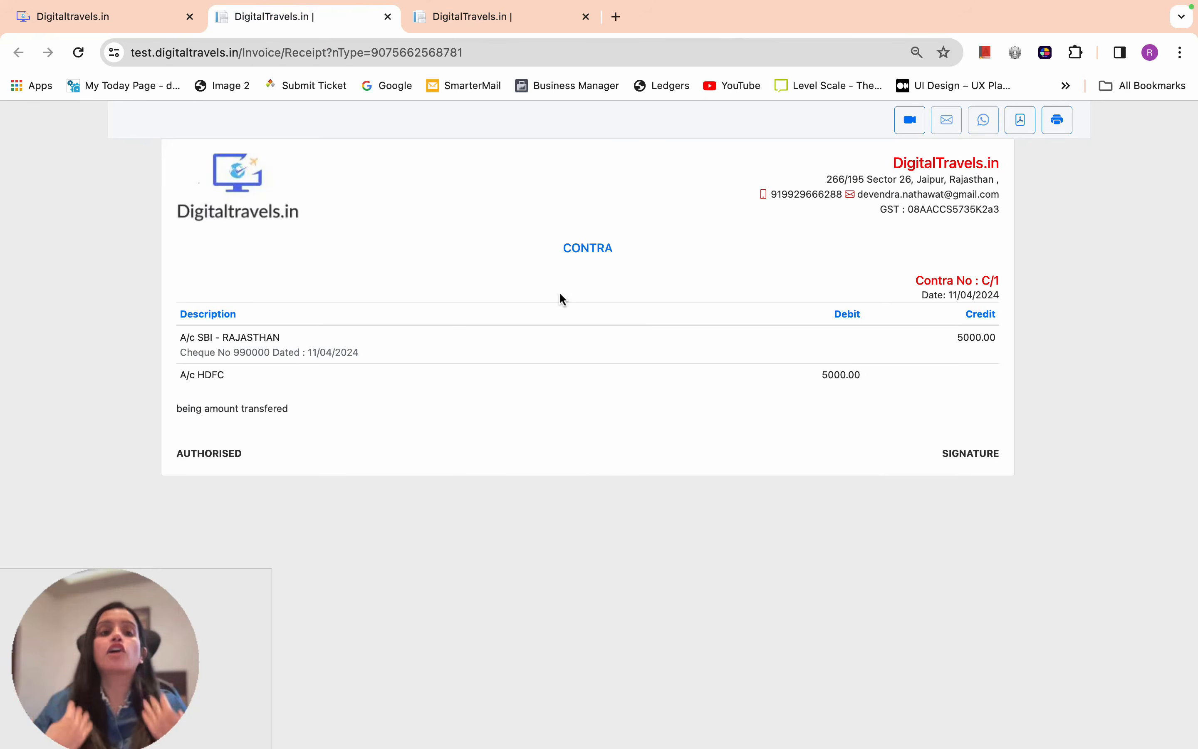
click(148, 17)
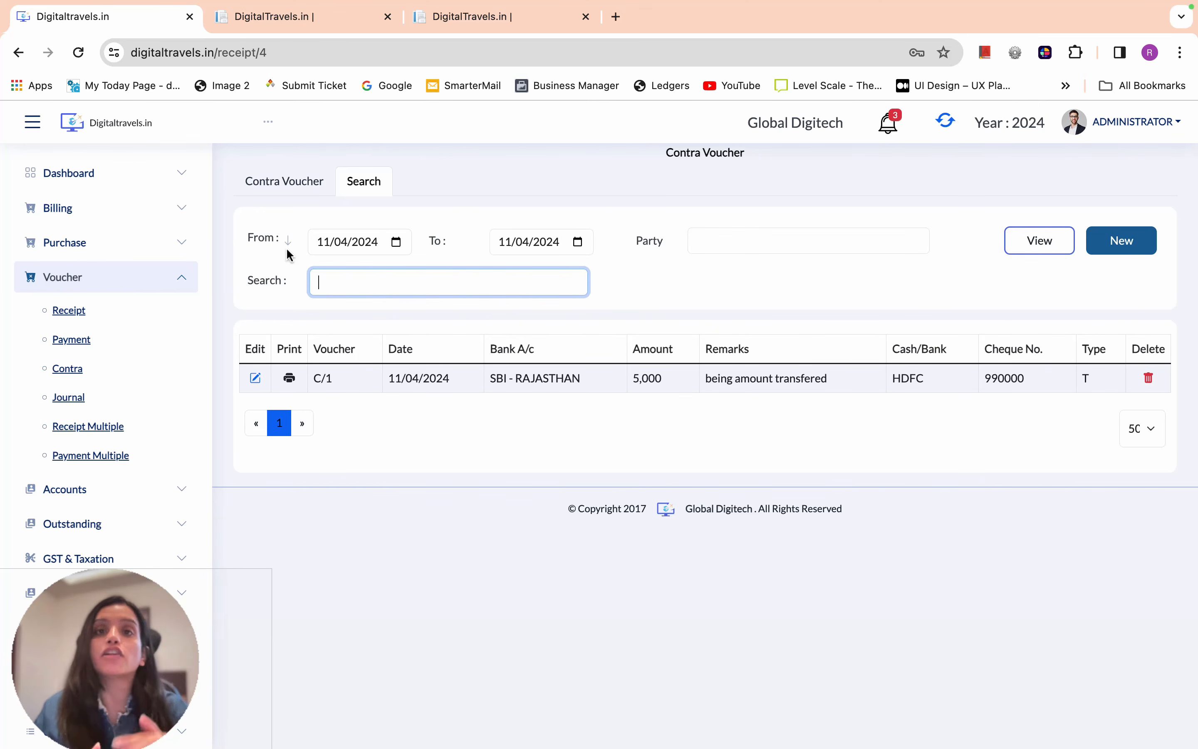
Open the account ledger report for PRIYANKA TRAVELS with the period set to This Month
click(99, 277)
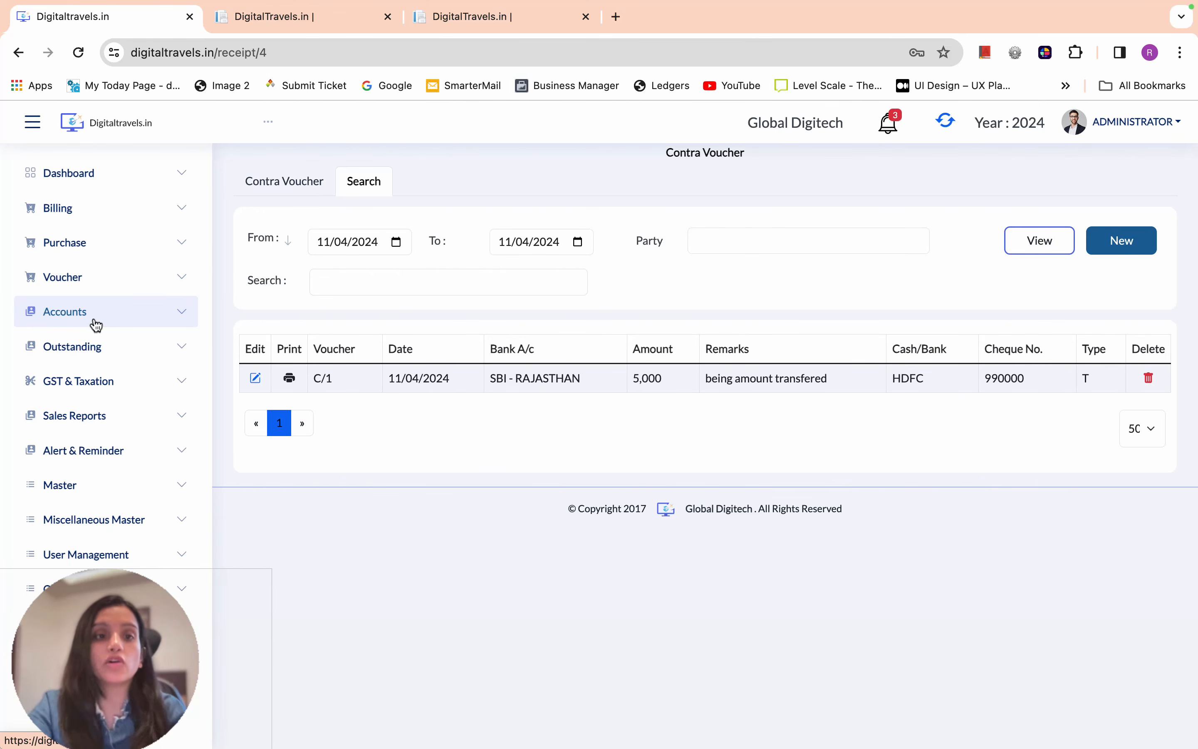
click(96, 322)
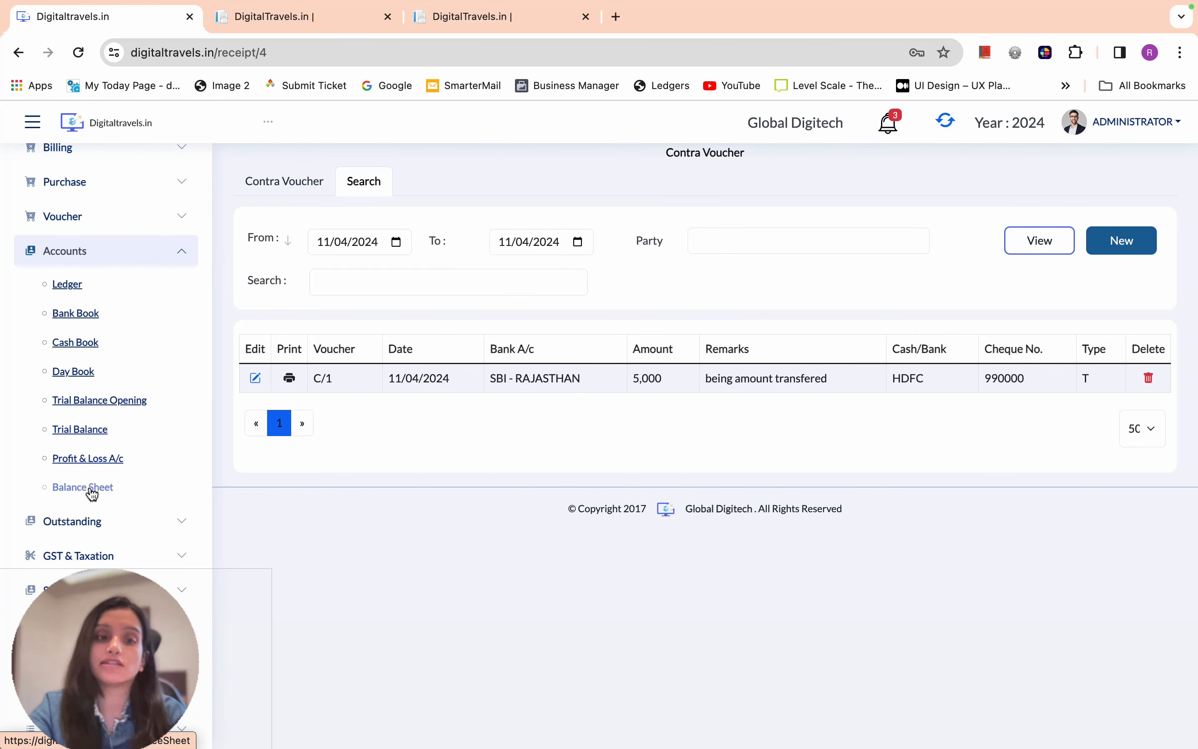
click(60, 287)
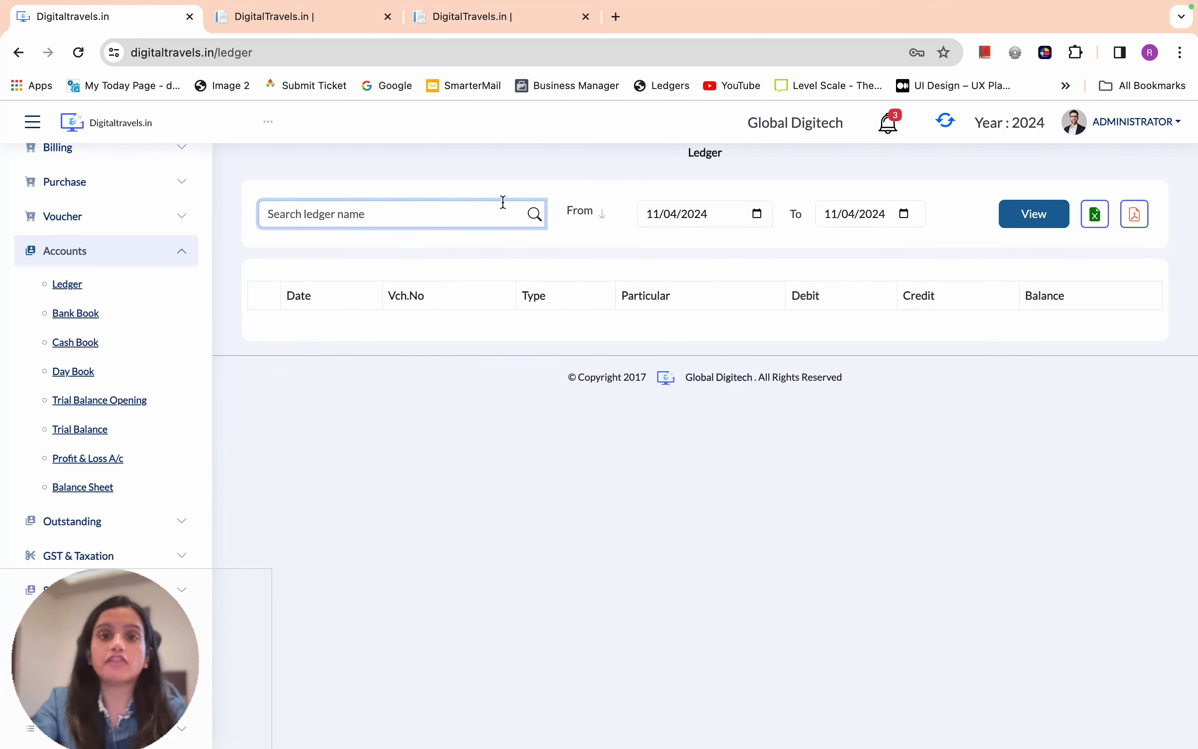
click(535, 213)
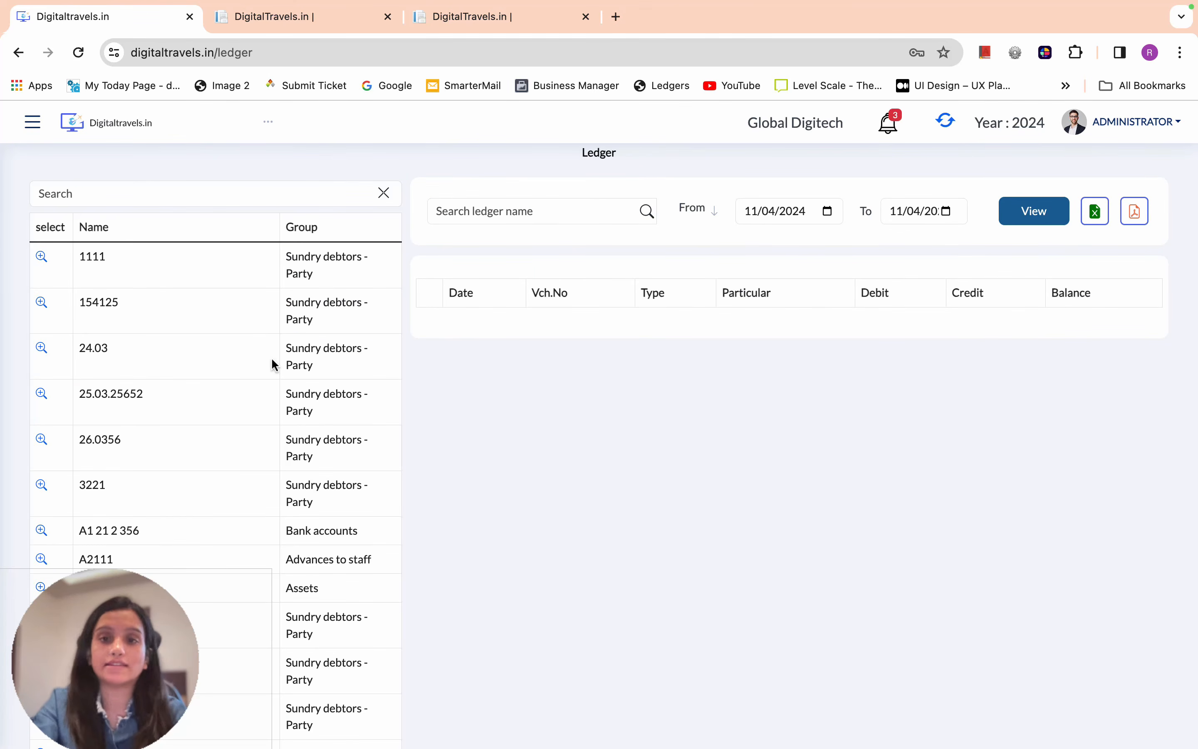
click(383, 192)
text(priy)
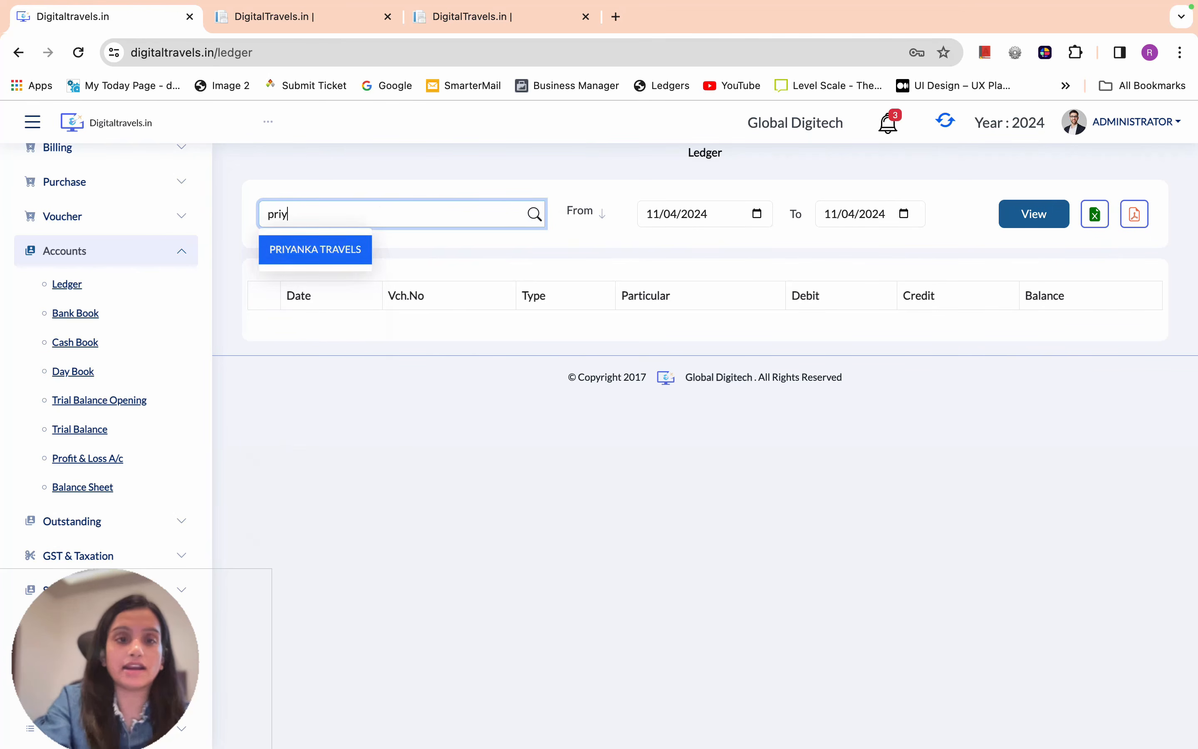
key(Return)
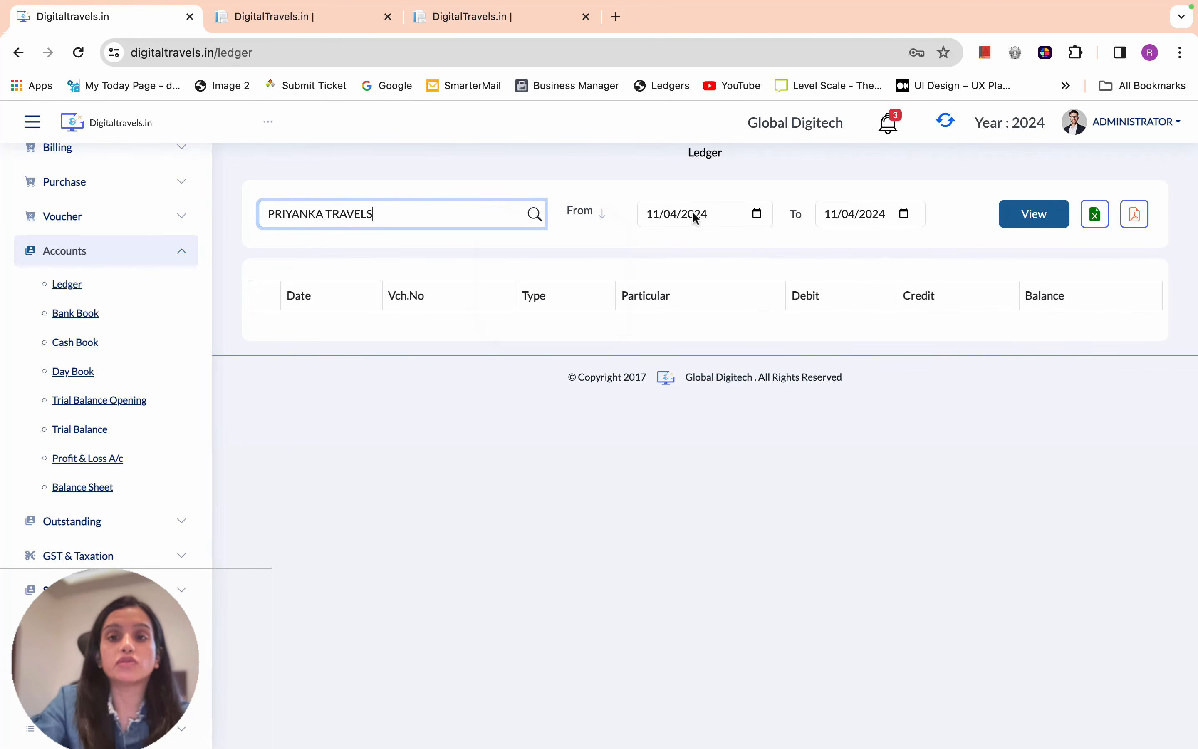
mouse_move(594, 213)
click(551, 276)
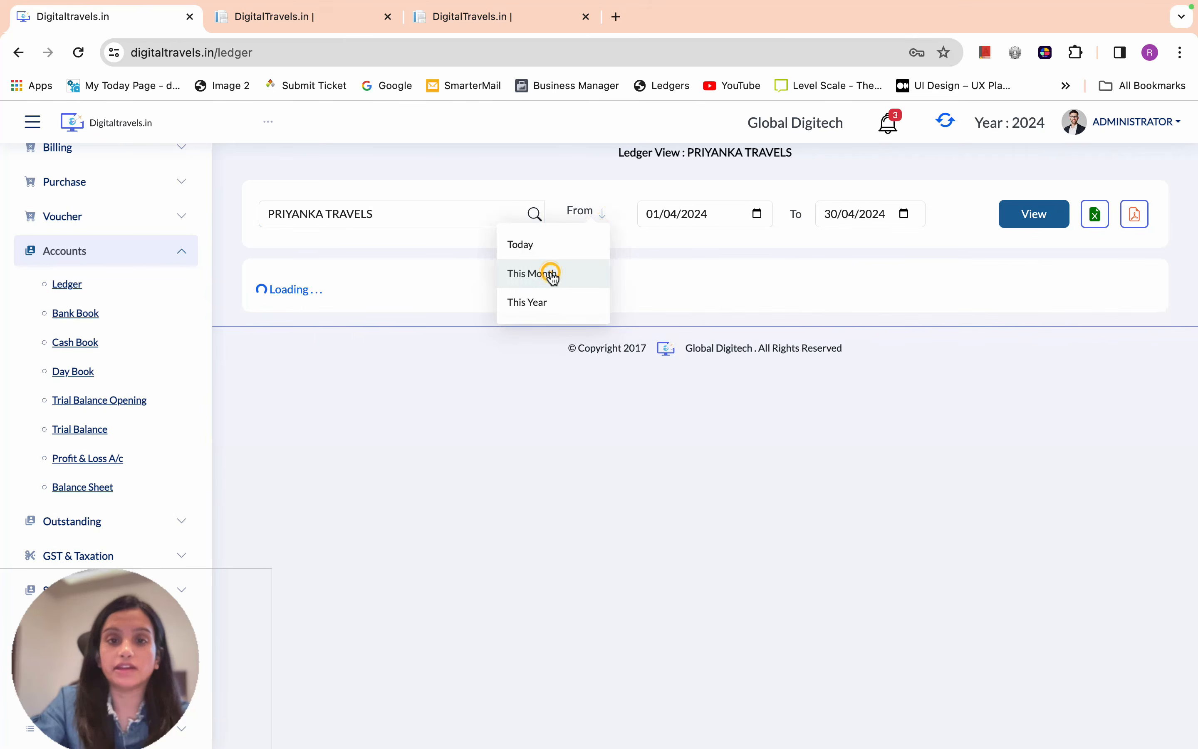
Examine the domestic bill, refund and bank receipt entries in the PRIYANKA TRAVELS ledger, along with its debit, credit and balance totals
drag(550, 326, 746, 324)
click(760, 321)
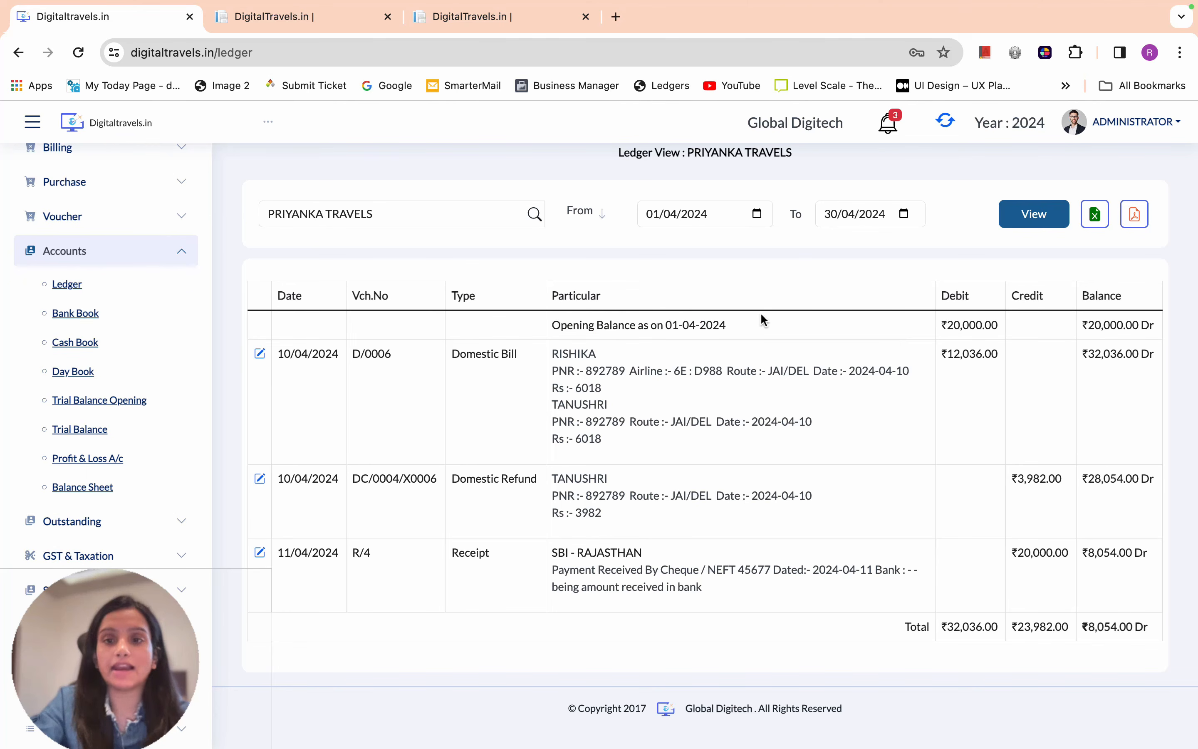
drag(551, 353, 612, 376)
drag(552, 403, 615, 407)
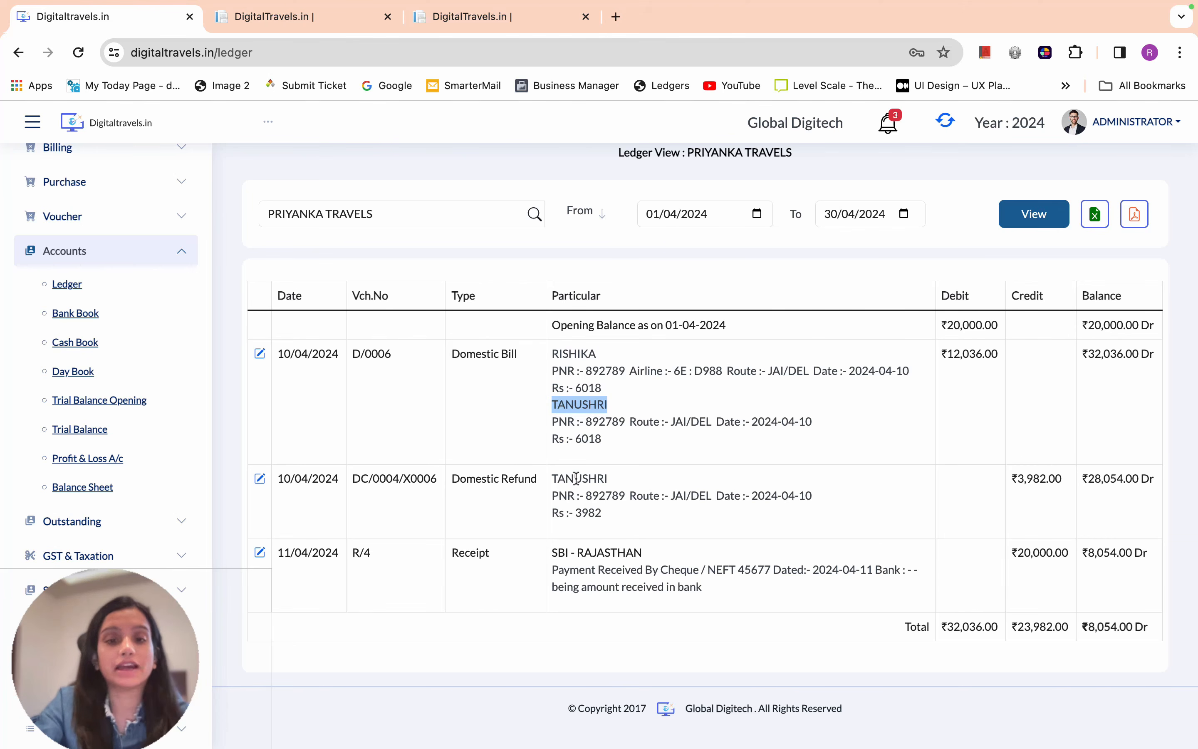
drag(1011, 479, 1063, 479)
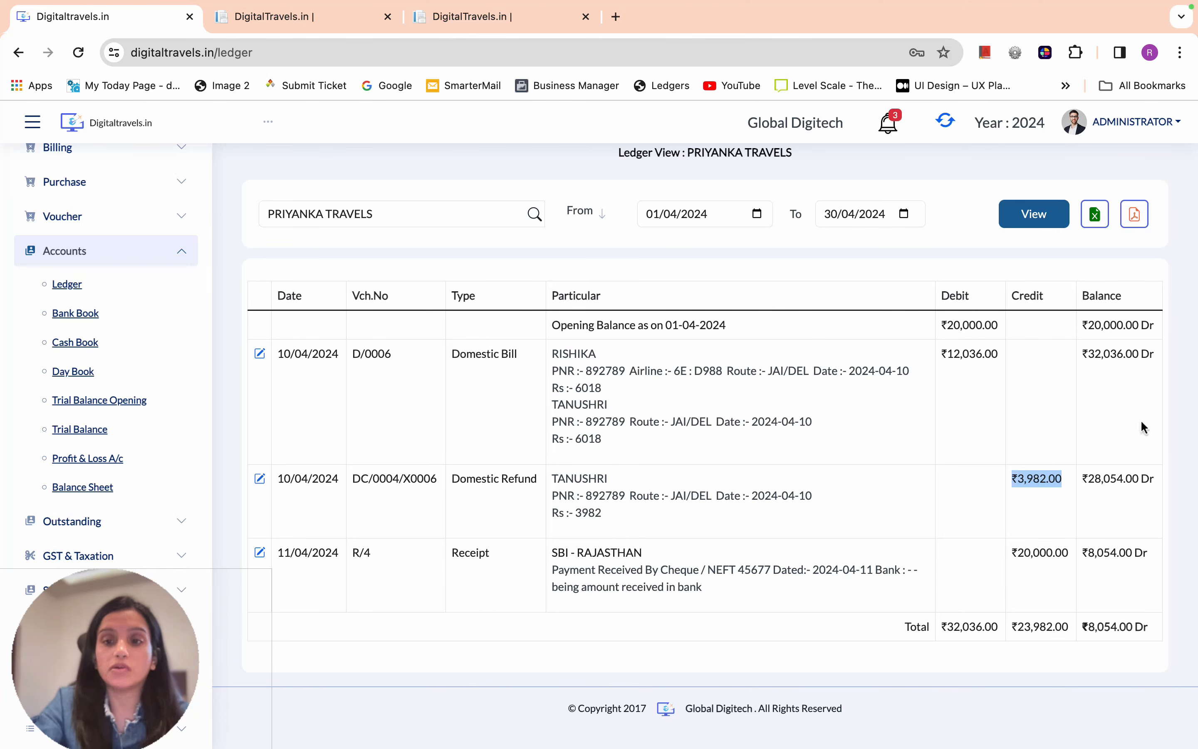
click(1038, 479)
drag(550, 550, 703, 588)
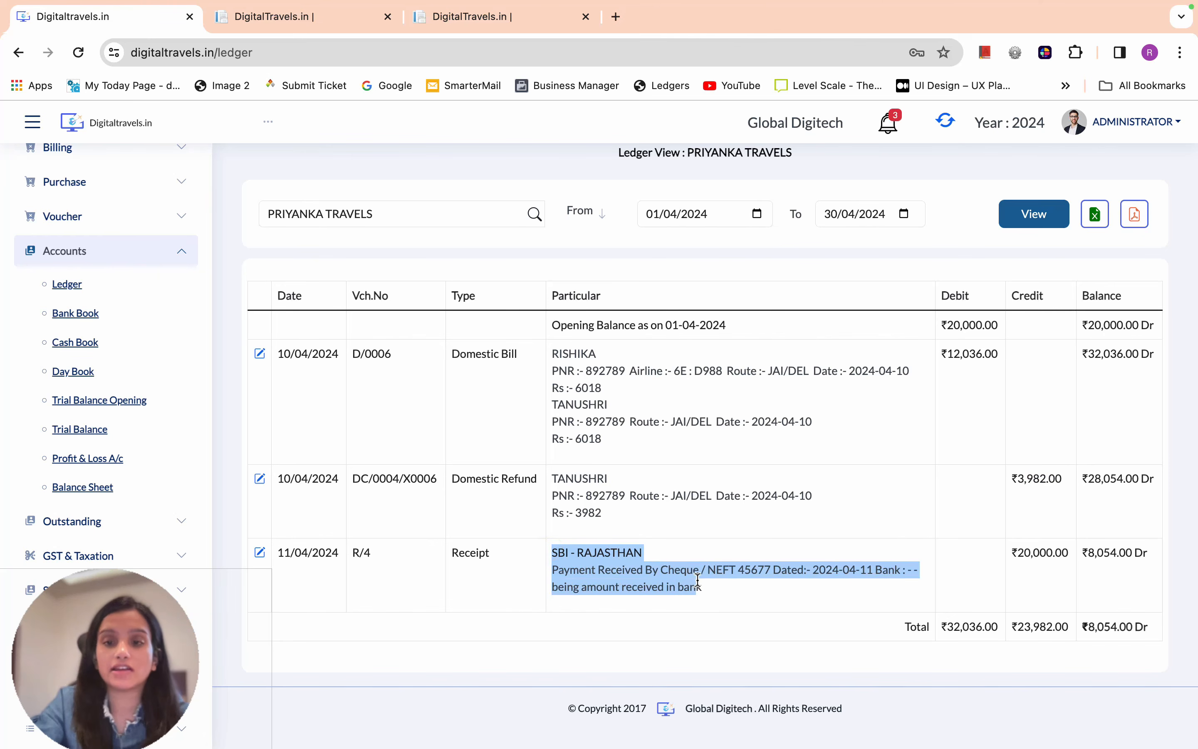
click(1044, 561)
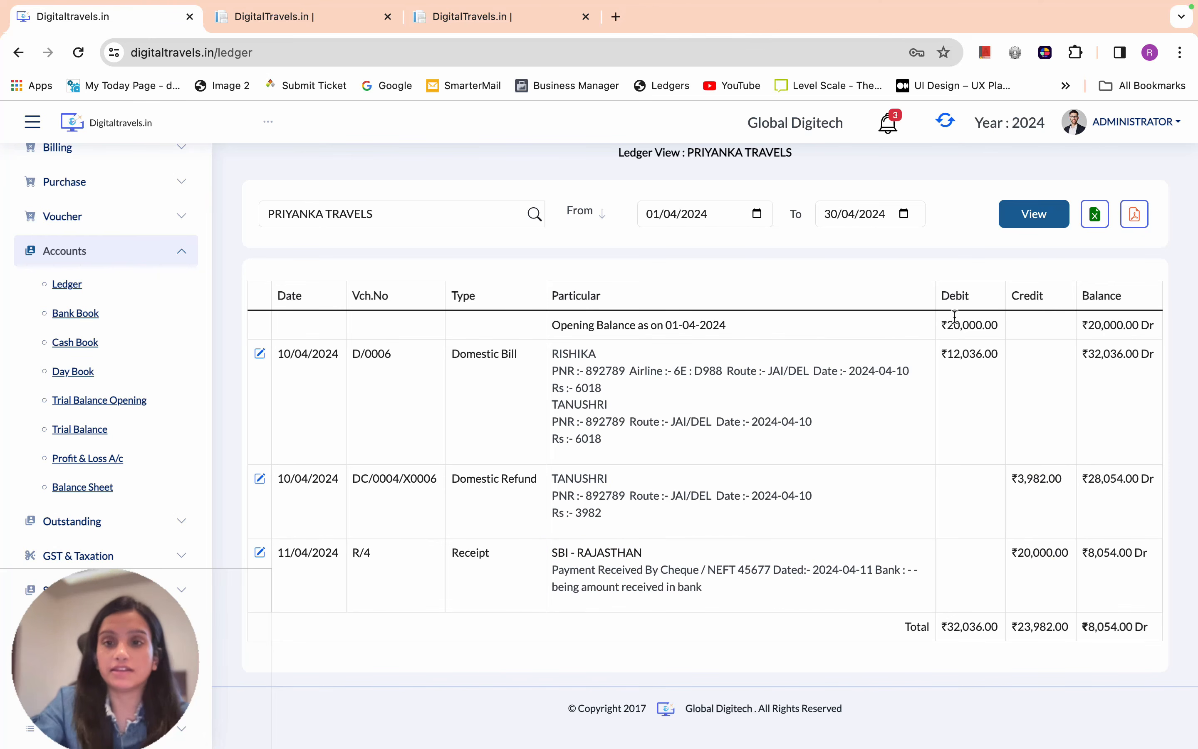
drag(946, 626, 986, 618)
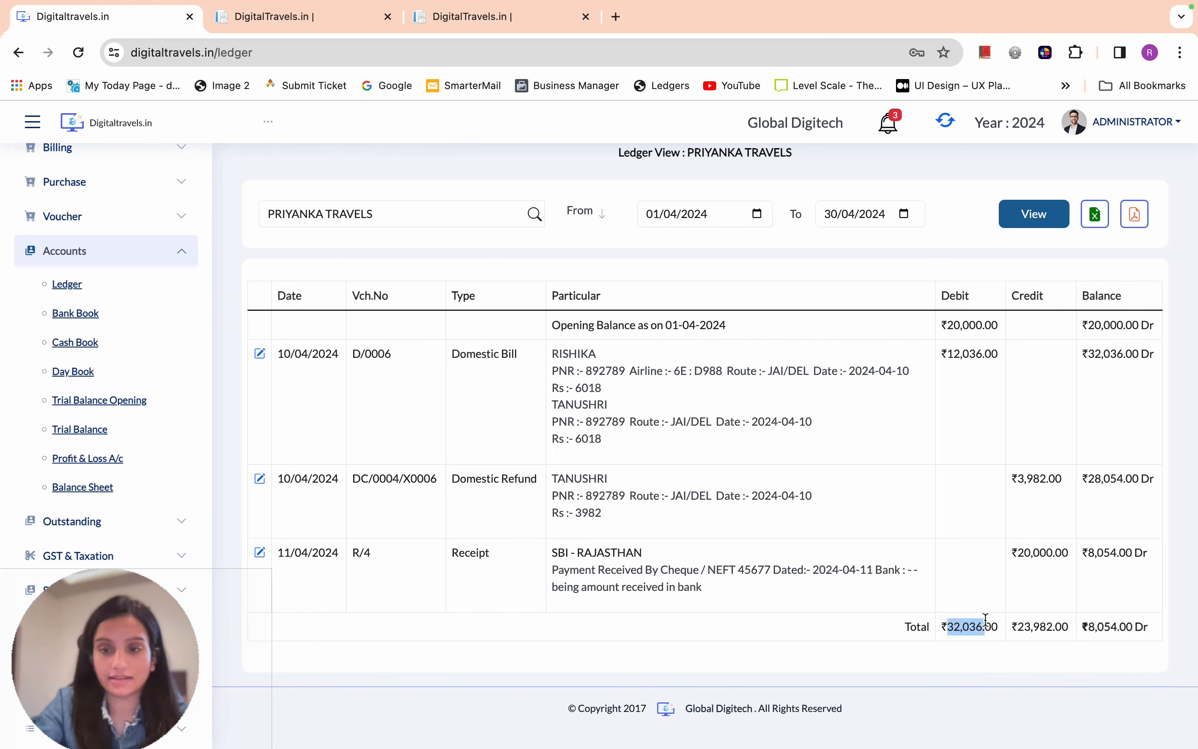
click(1034, 614)
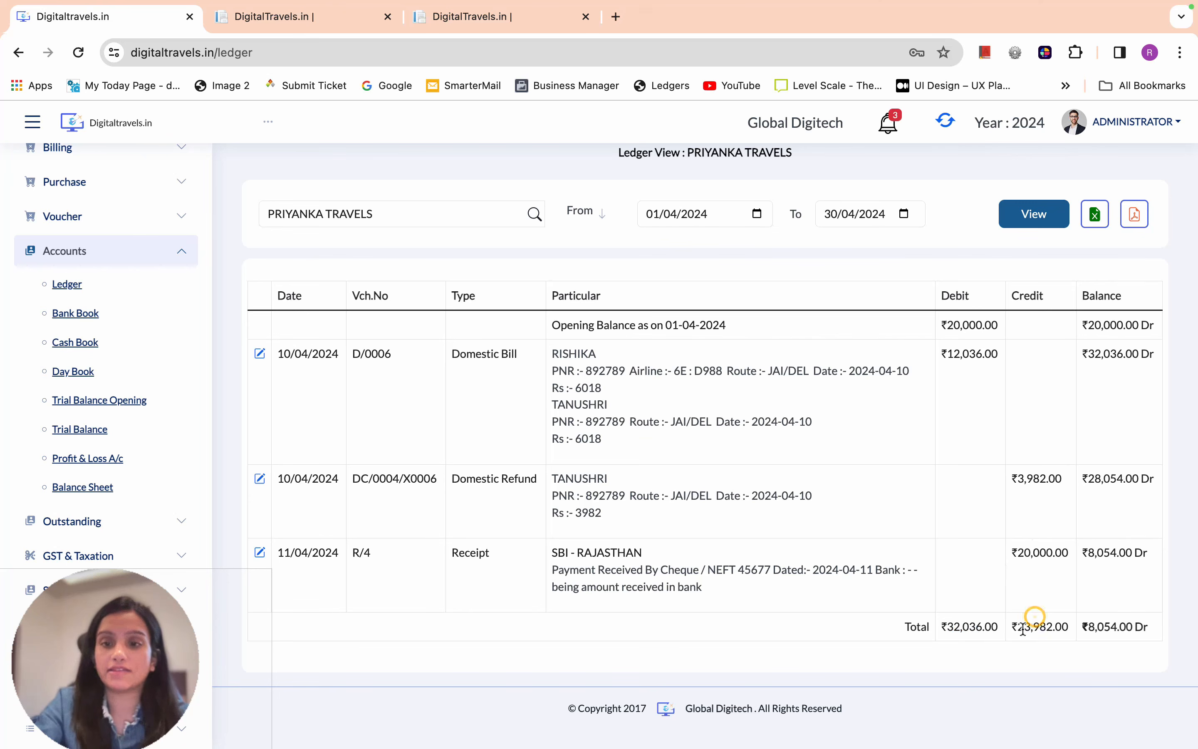
drag(1018, 627, 1120, 629)
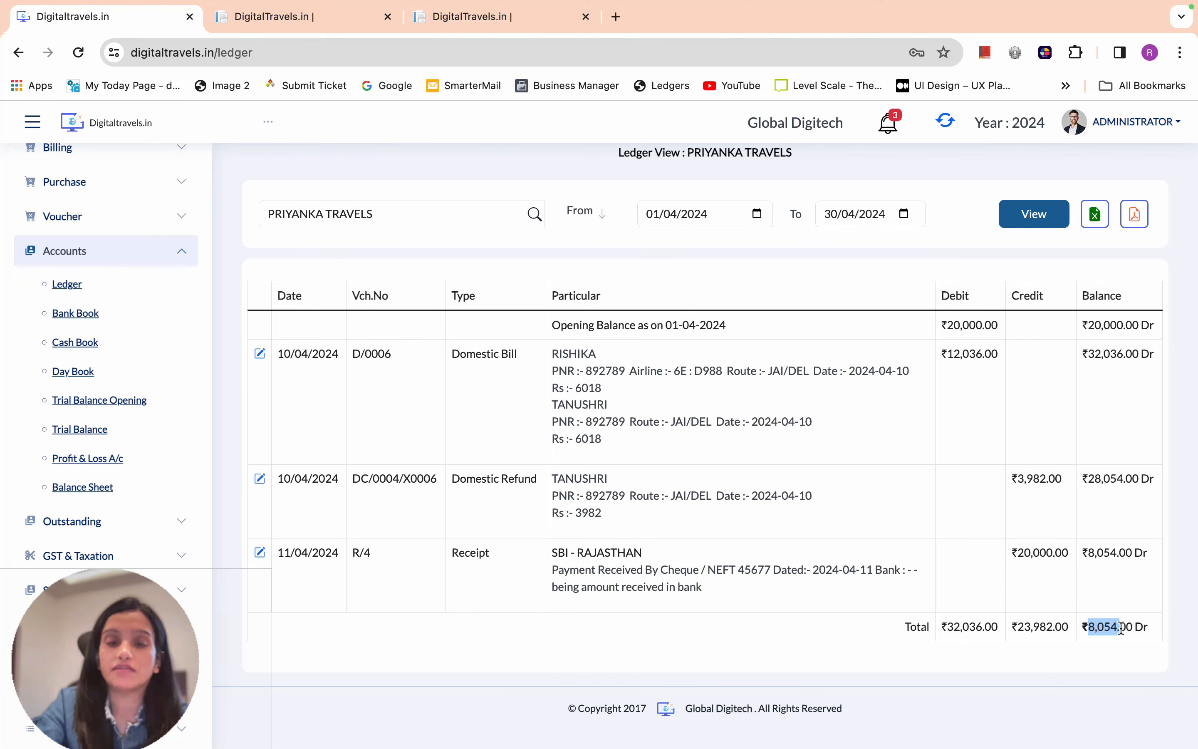
Switch the ledger report to TRIPJACK and examine its bill and refund entries and closing totals
drag(435, 214, 268, 217)
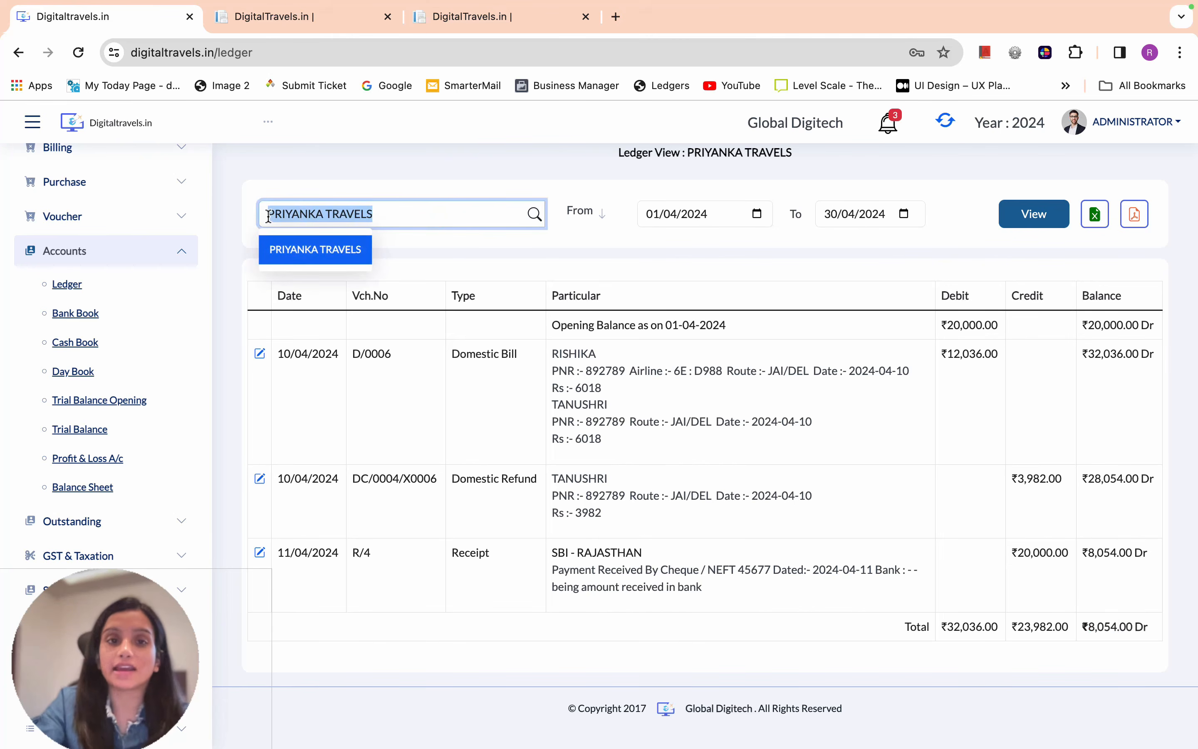
text(tr)
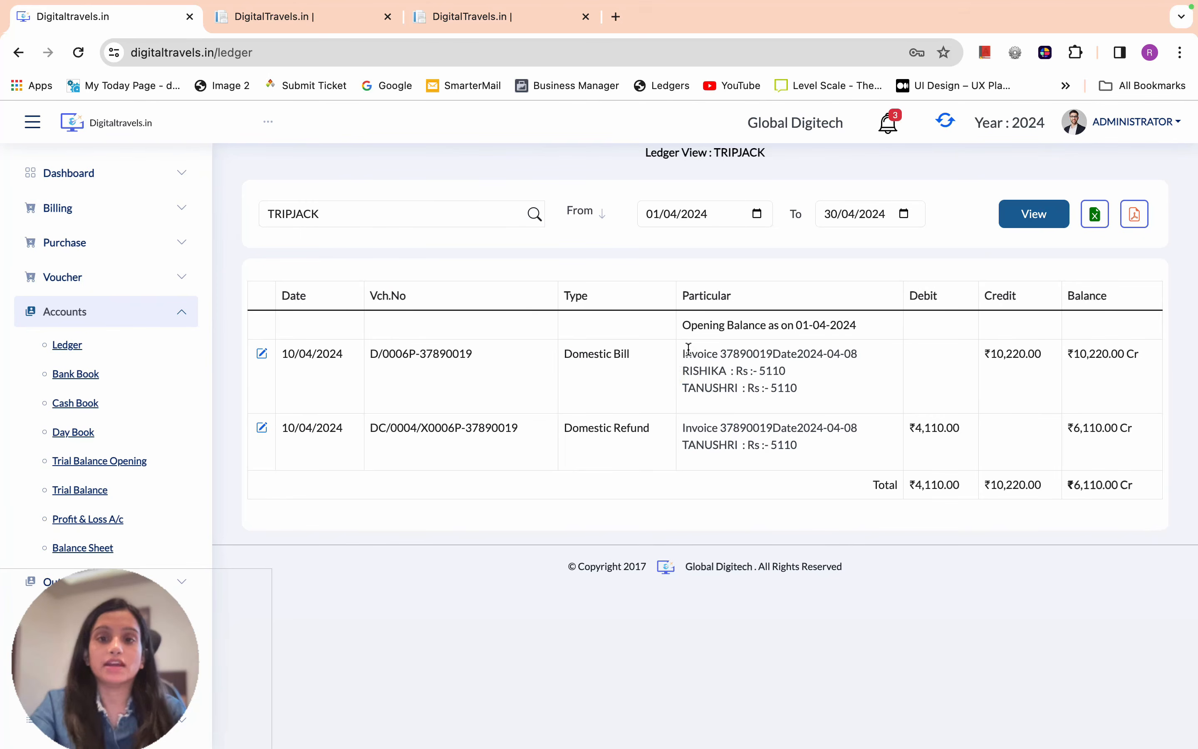
drag(685, 351, 801, 389)
drag(988, 360, 1041, 352)
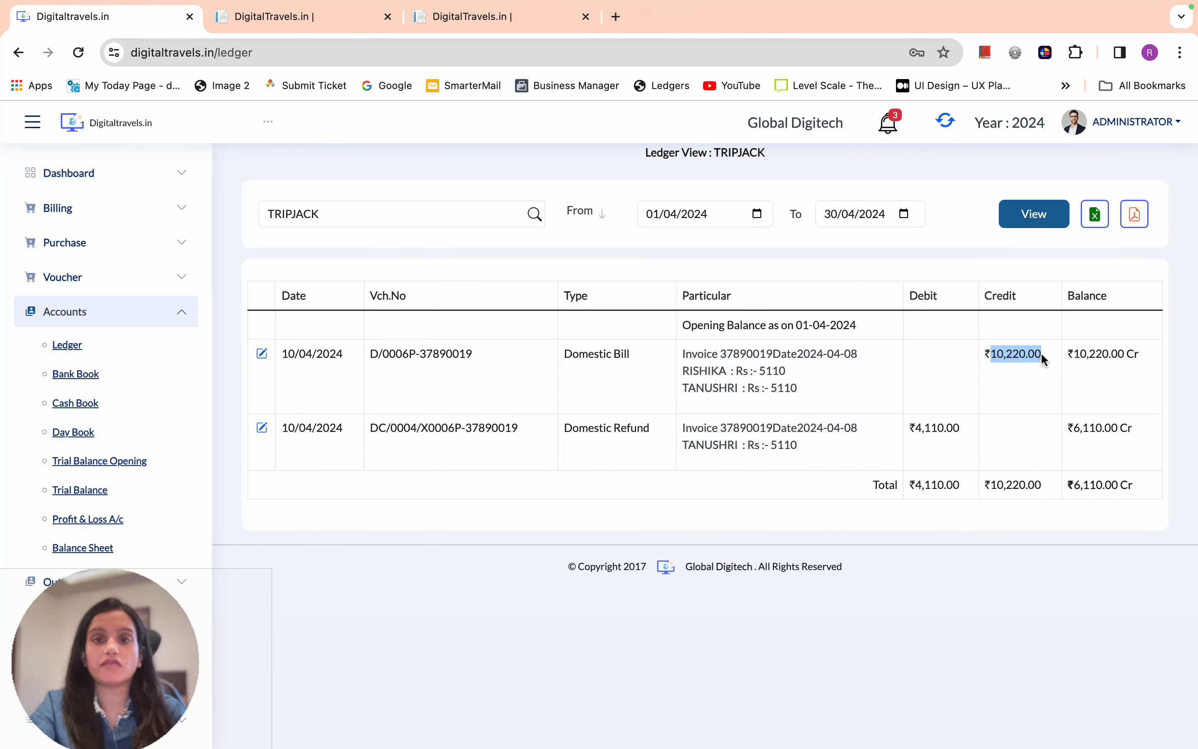
click(819, 390)
drag(682, 427, 795, 445)
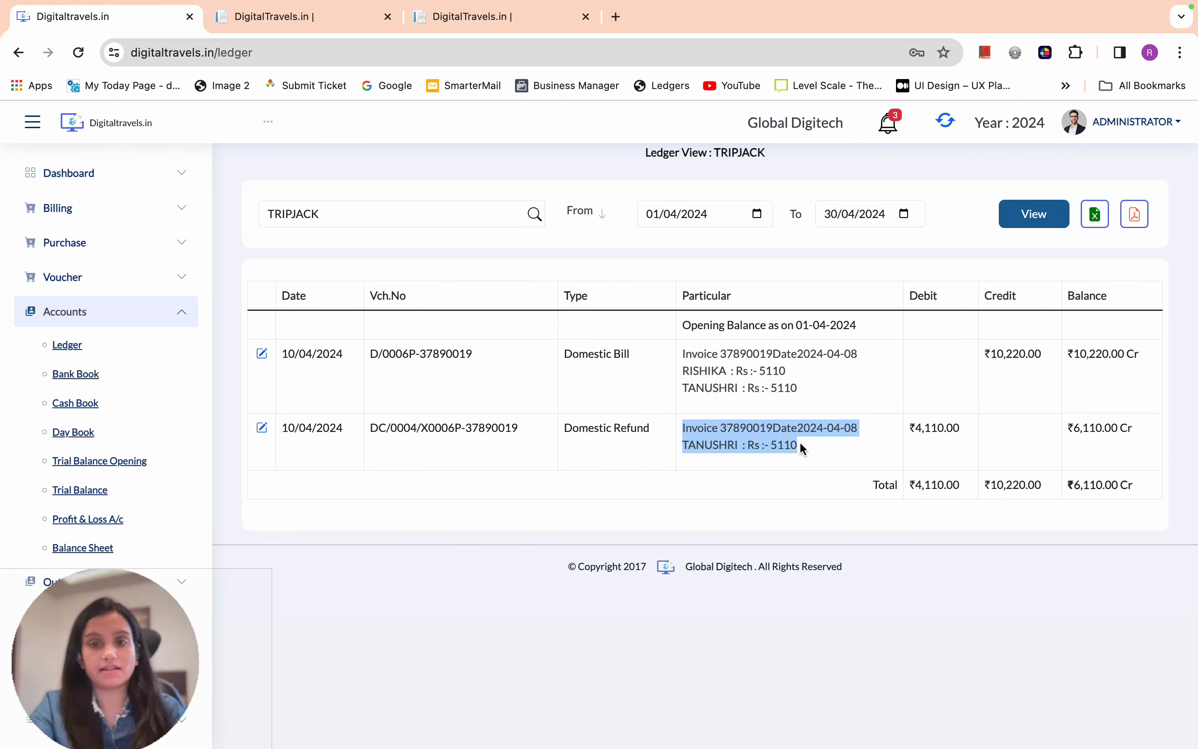
drag(912, 429, 956, 427)
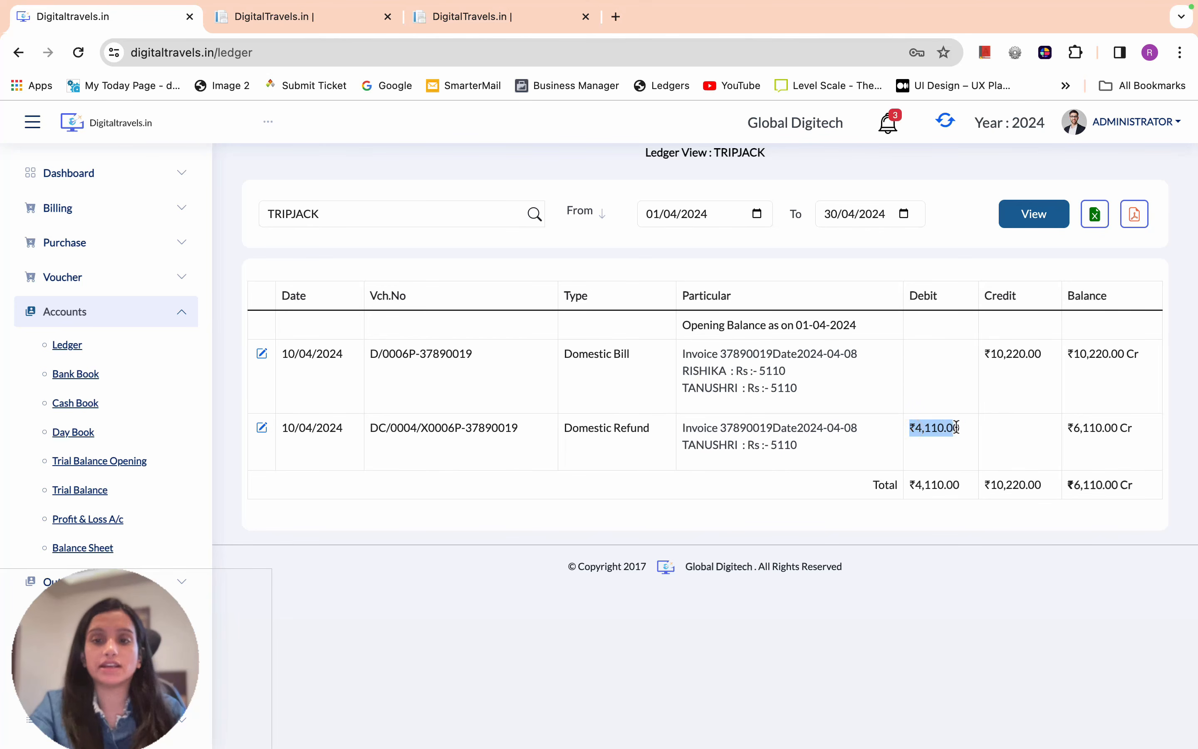
click(931, 343)
drag(913, 484, 1130, 484)
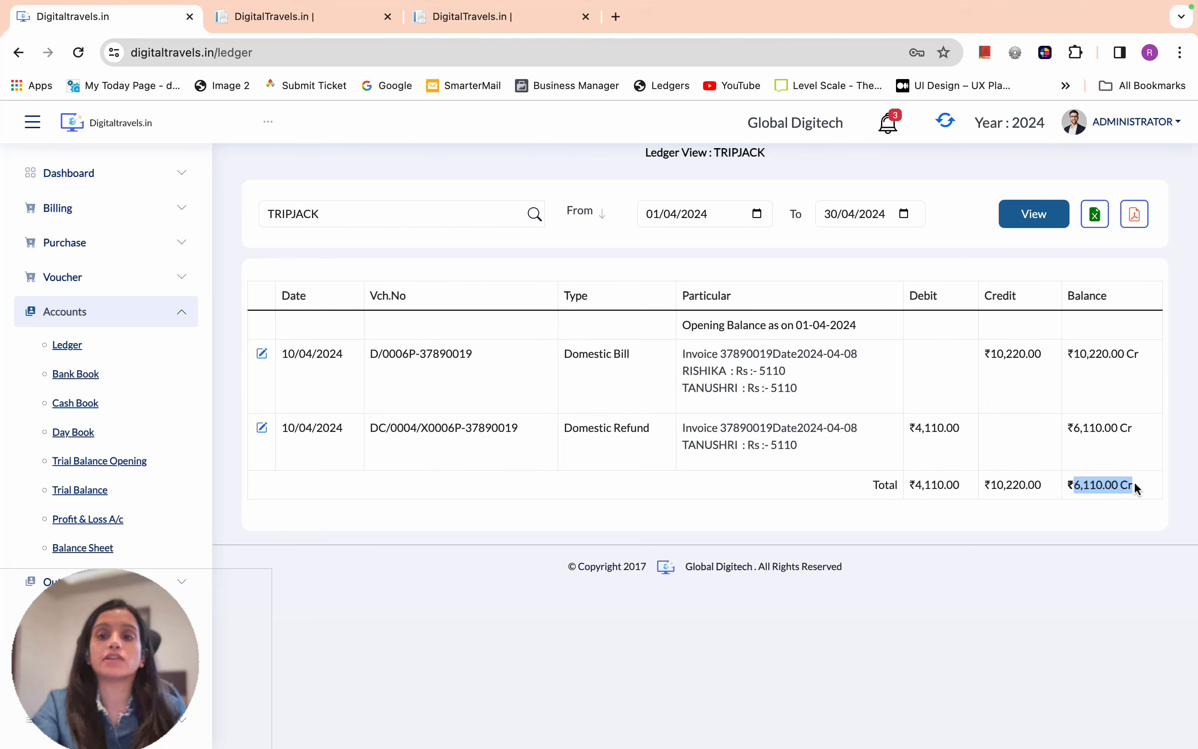
Switch the ledger report to SBI - RAJASTHAN and check the PRIYANKA TRAVELS receipt, the HDFC contra entry and the balance
double_click(277, 213)
text(sbi)
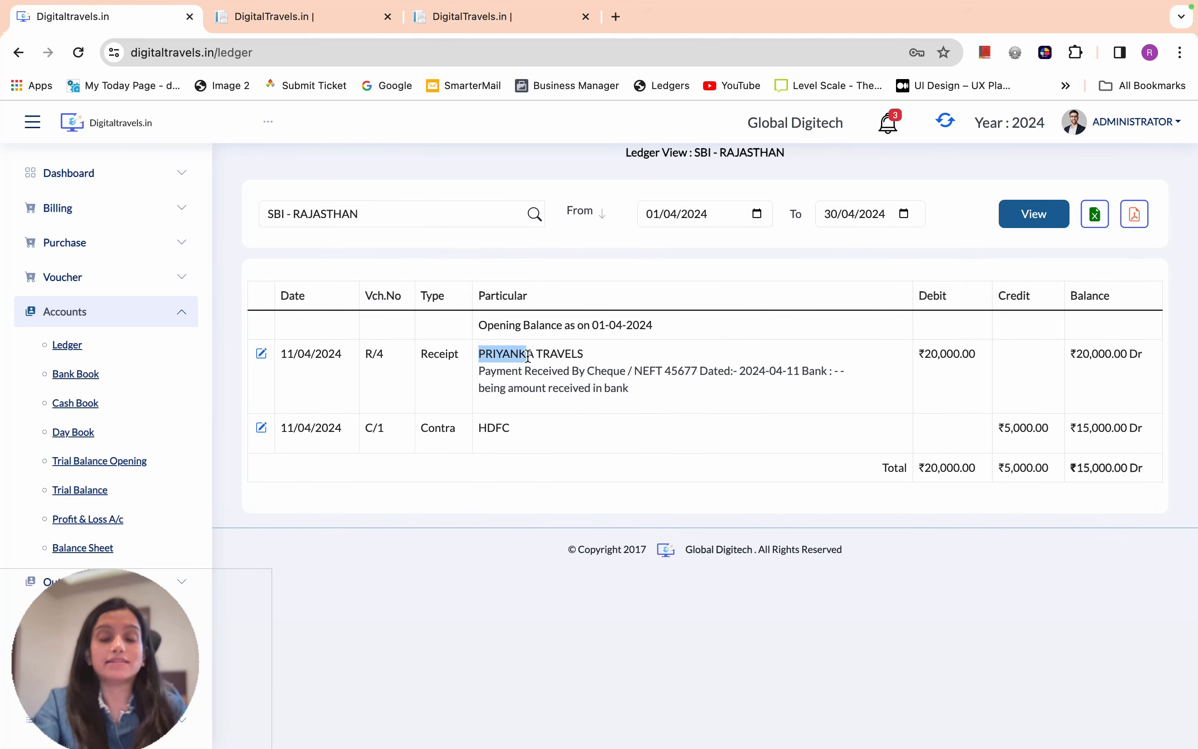
click(527, 356)
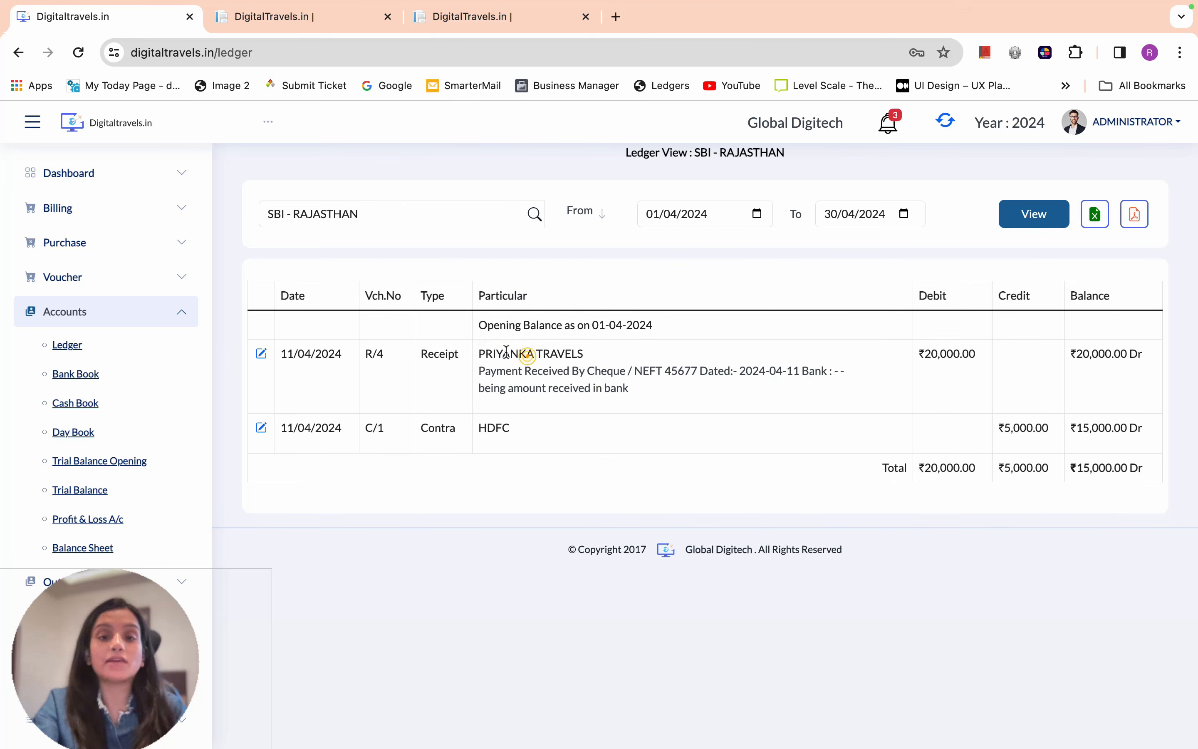
drag(478, 352, 523, 355)
drag(550, 364, 633, 385)
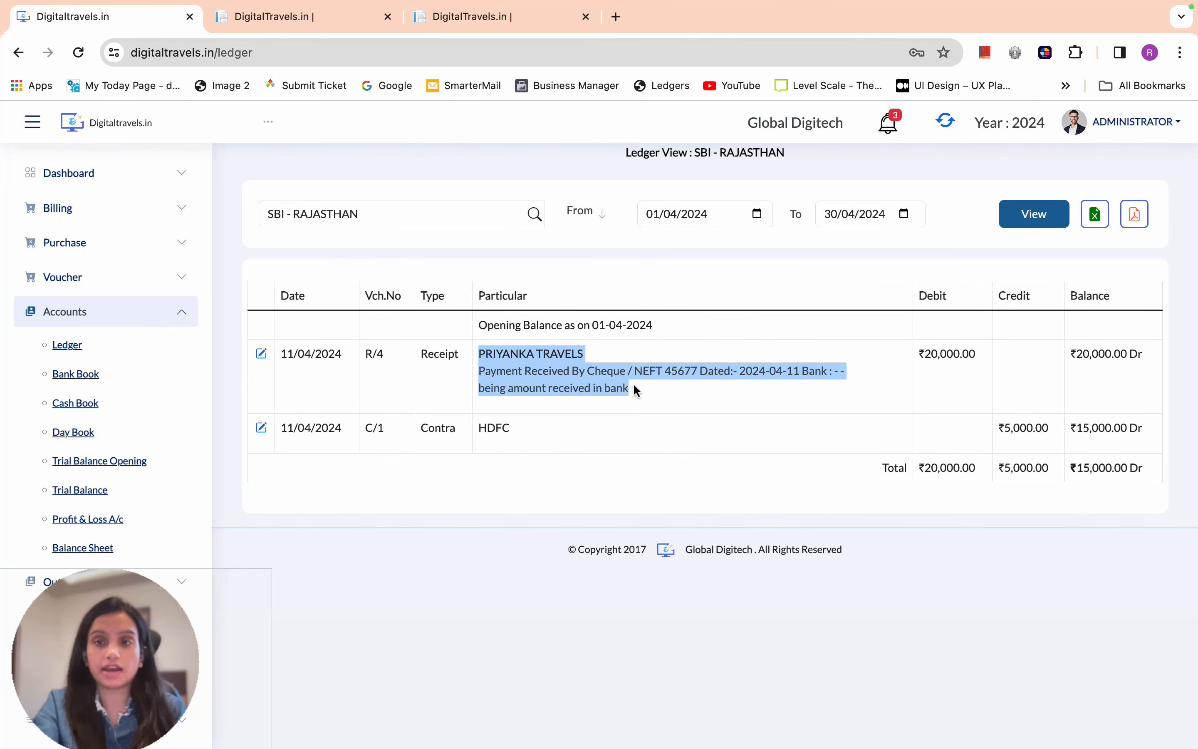
drag(1077, 354, 1128, 353)
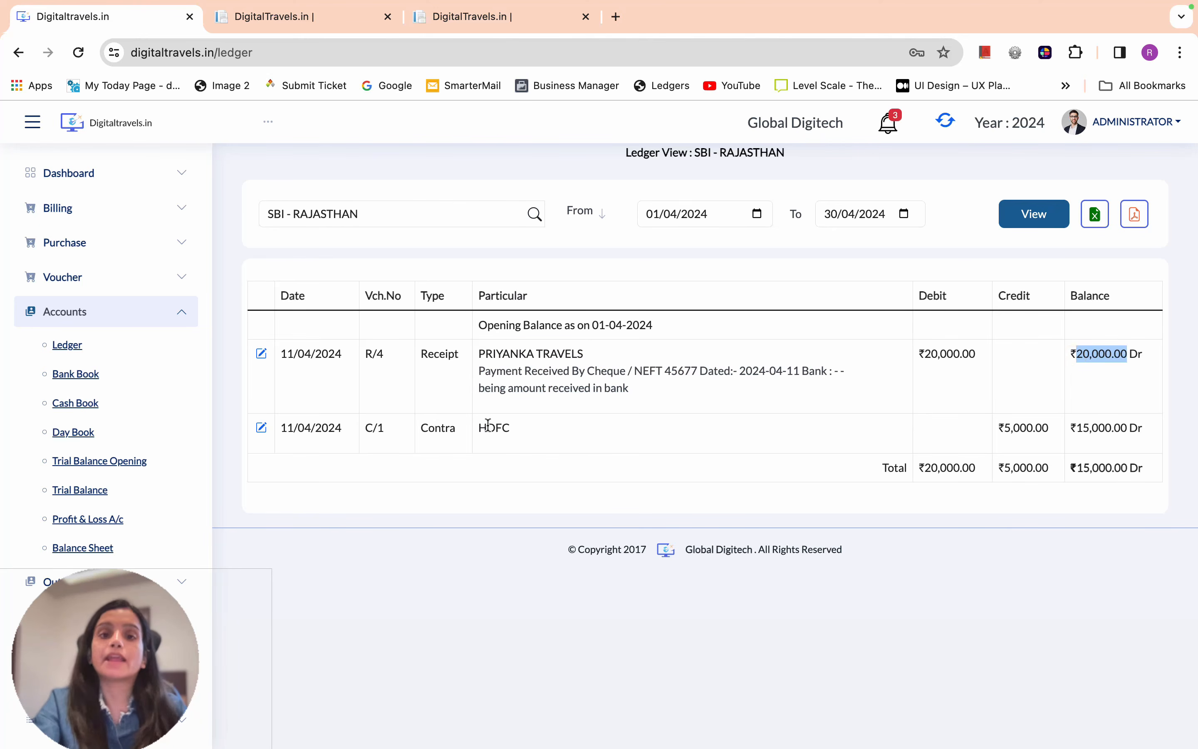
drag(476, 427, 495, 424)
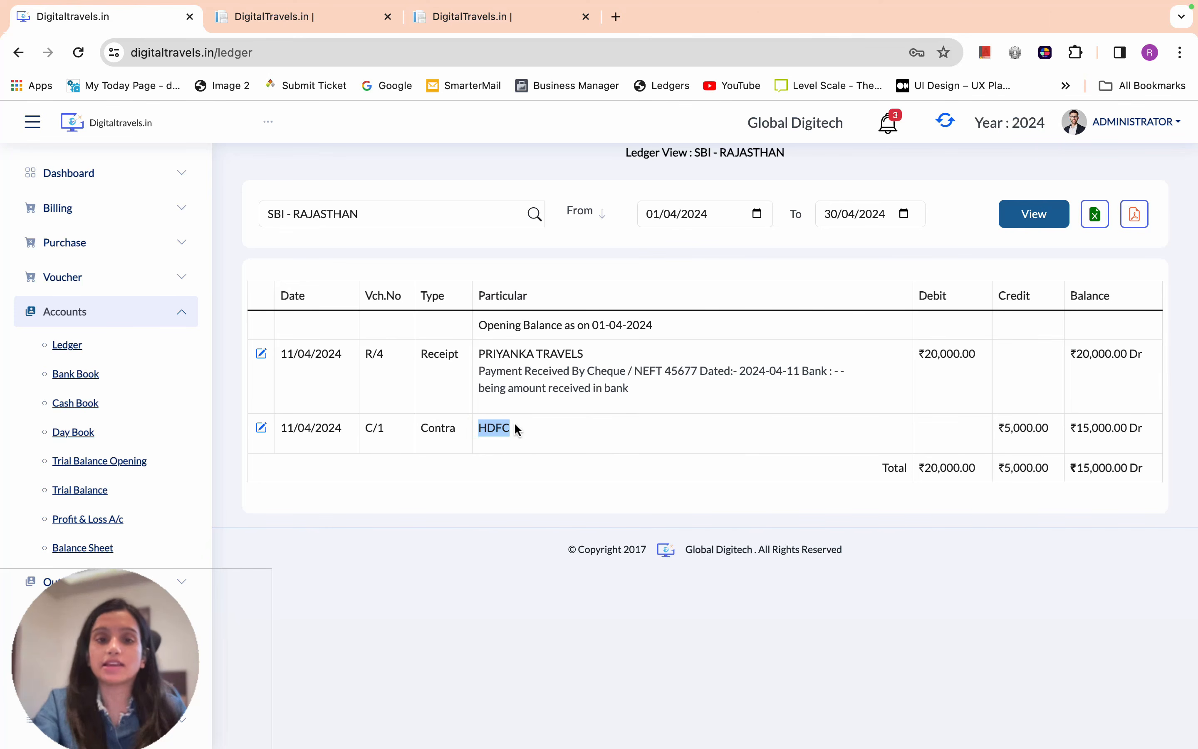
drag(1076, 428, 1135, 427)
click(1091, 465)
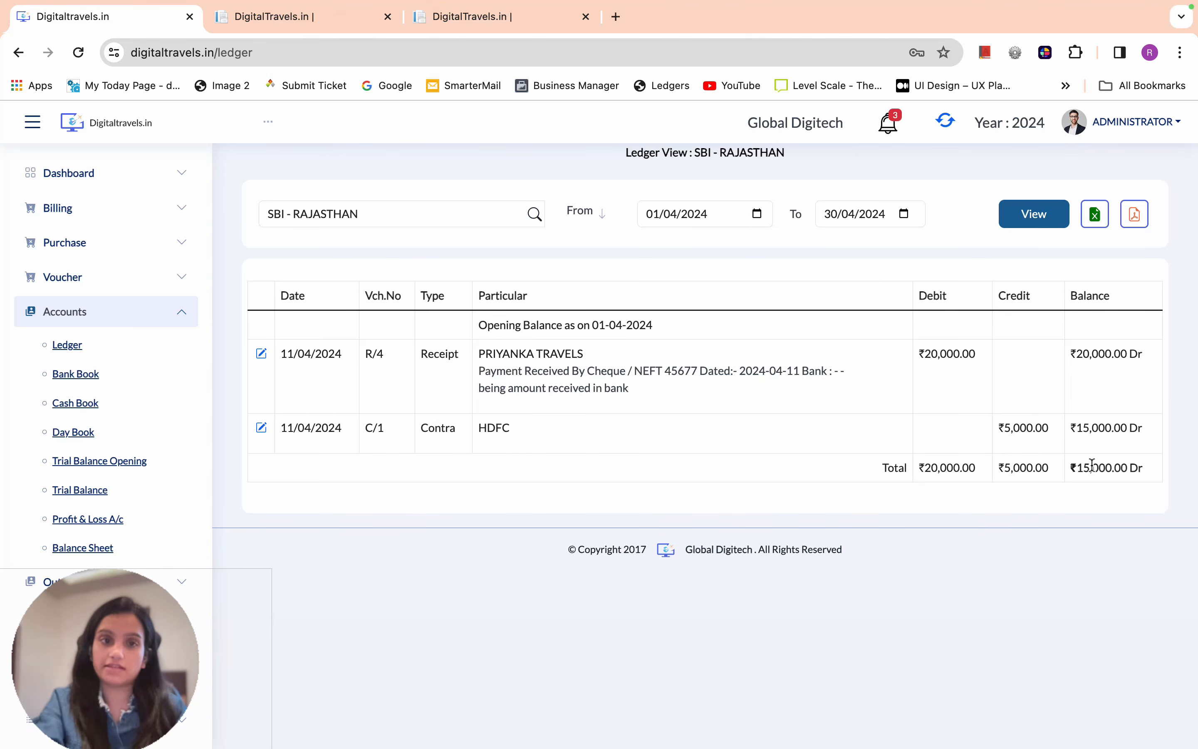
Open the outstanding receivable report and find the balance owed by PRIYANKA TRAVELS
scroll(75, 216, down, 2)
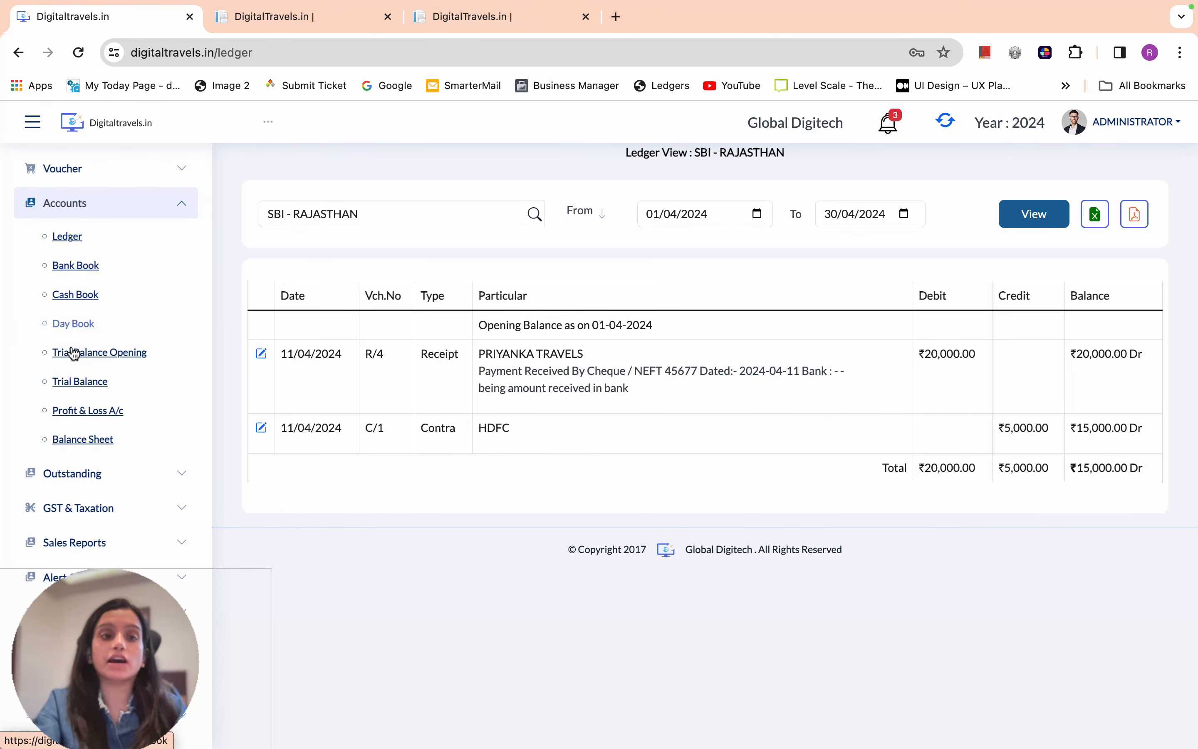
click(117, 203)
click(119, 352)
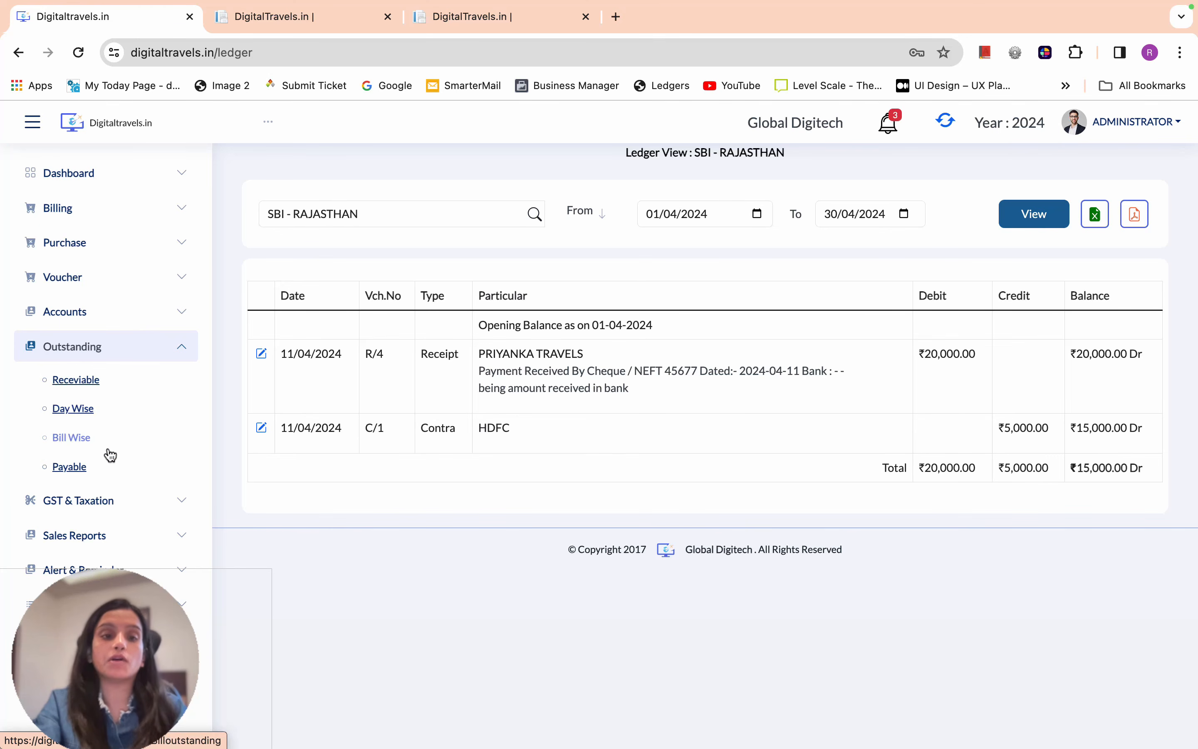
click(82, 415)
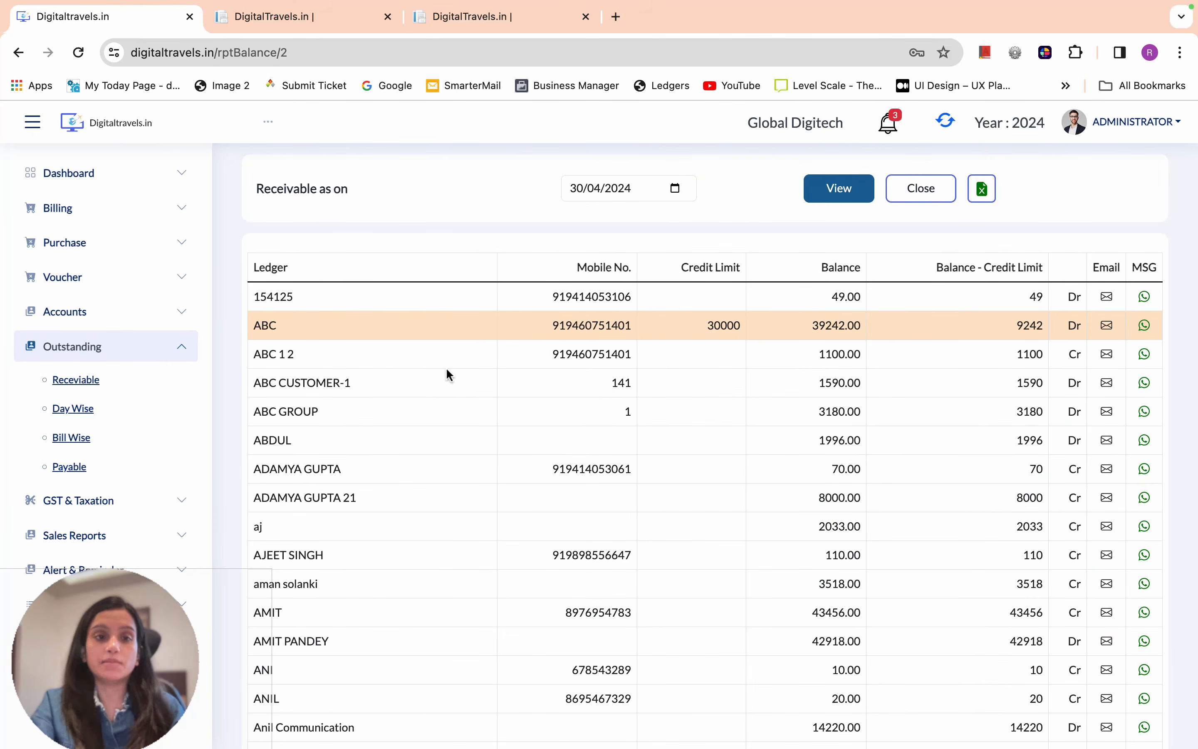
scroll(468, 297, down, 20)
scroll(470, 303, down, 10)
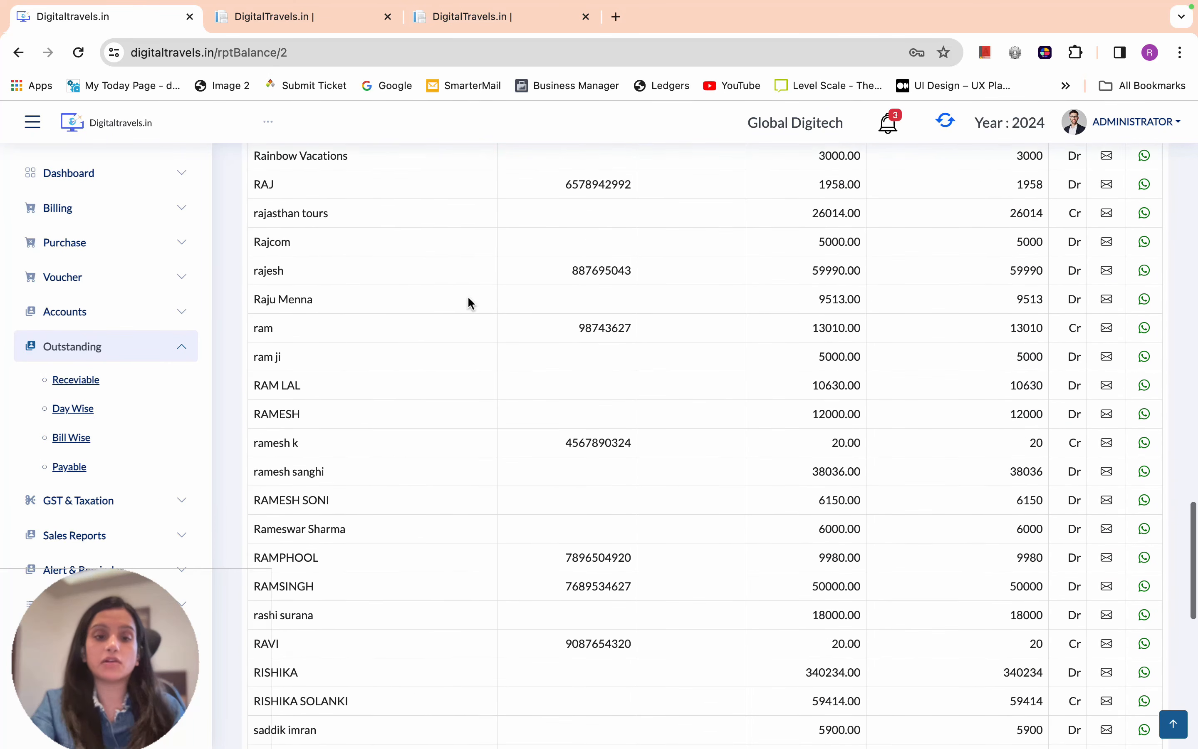
scroll(469, 303, up, 10)
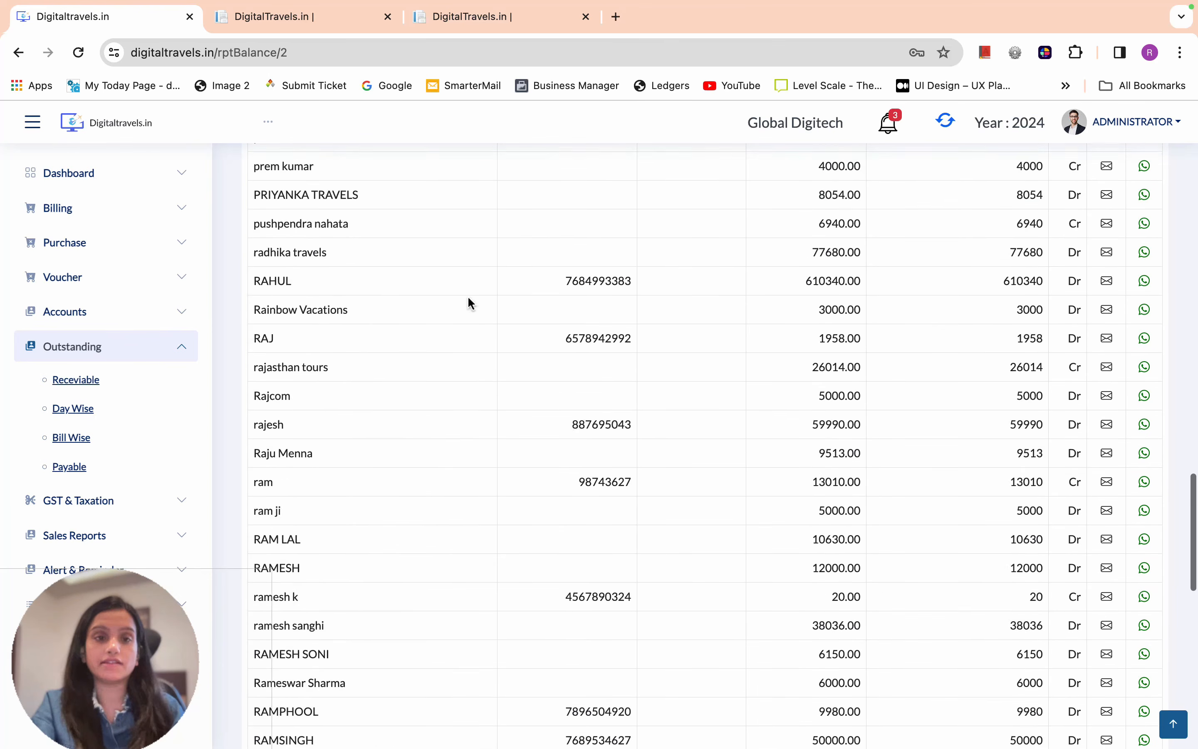
drag(820, 488, 861, 488)
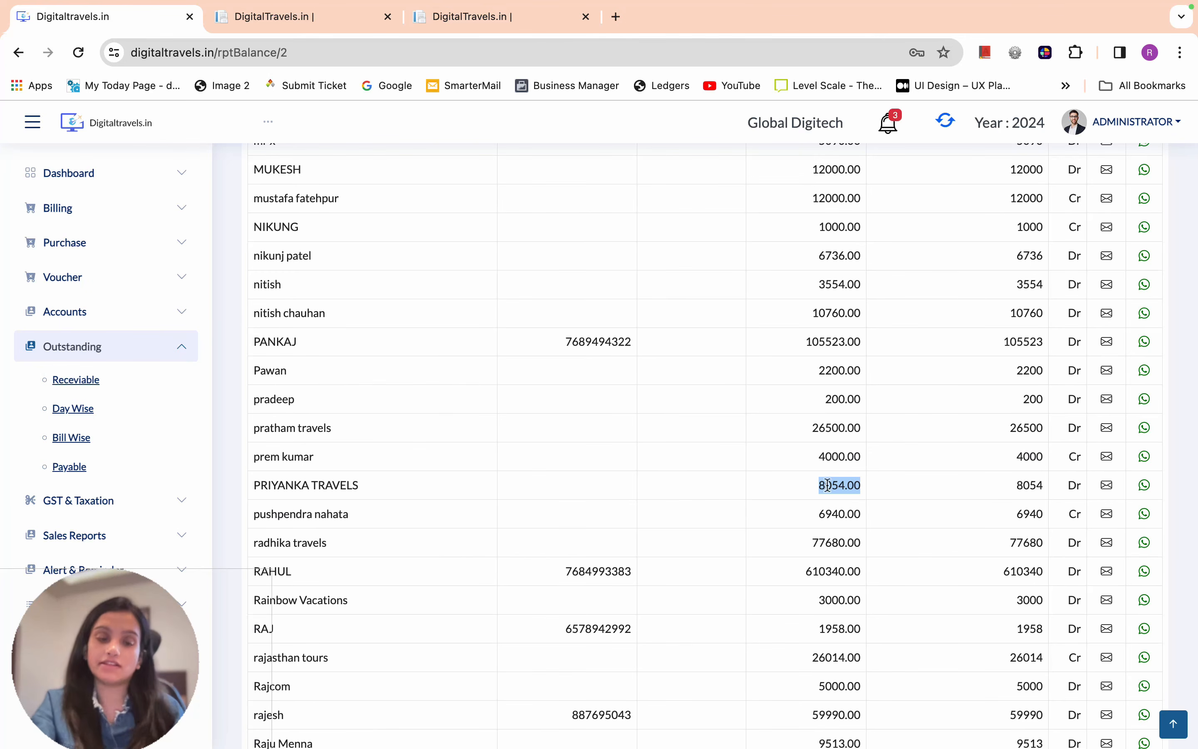
Open the GSTR1 B2B report for 10/04/2024 to 11/04/2024 and examine the invoice and taxable values of the PRIYANKA TRAVELS entries
click(126, 349)
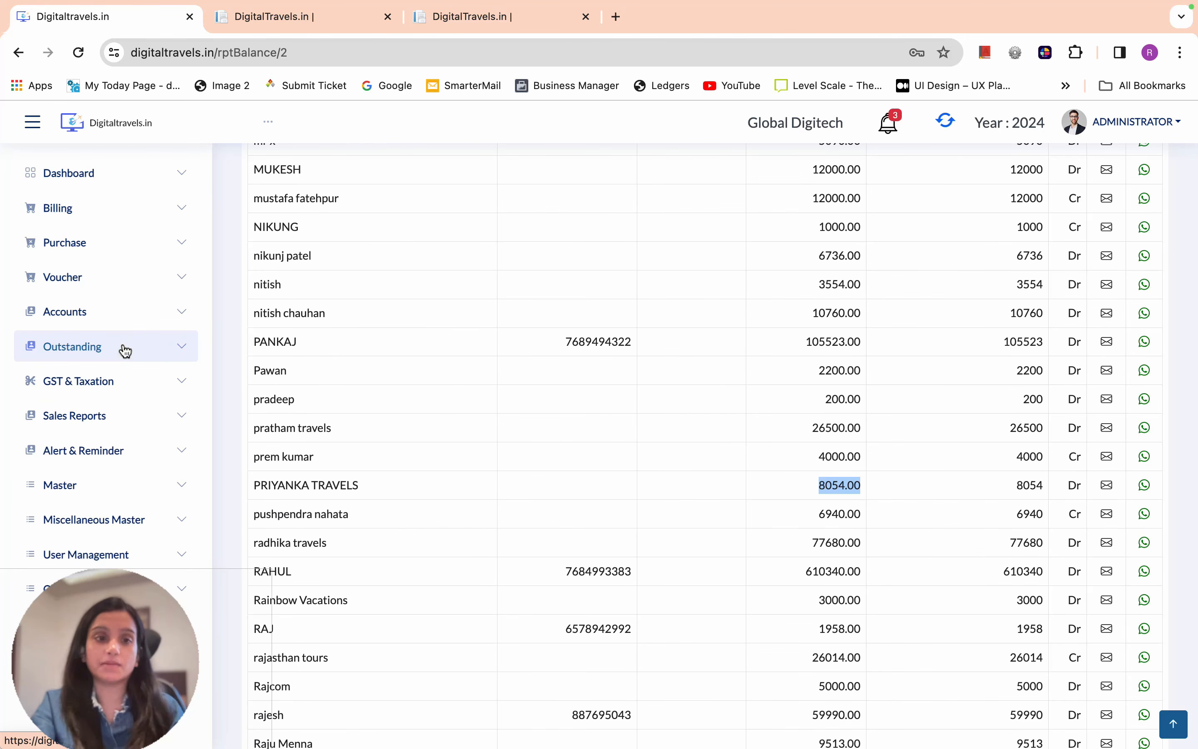
scroll(119, 379, down, 2)
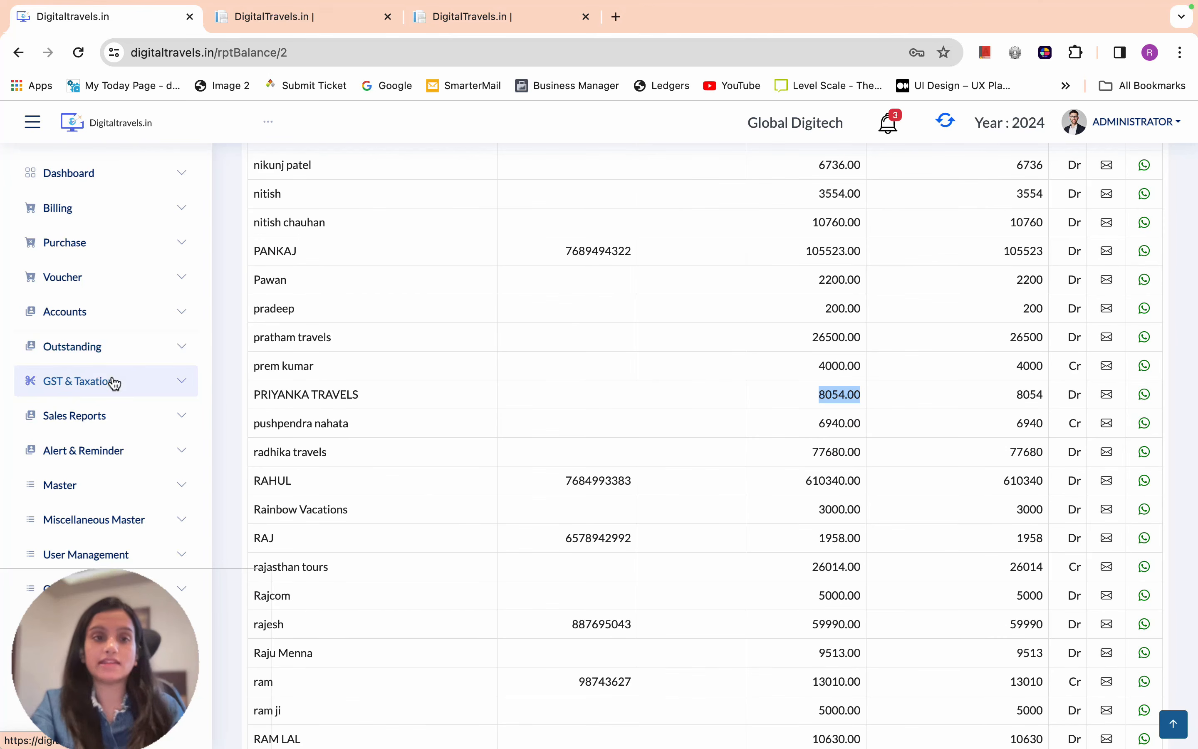
click(114, 381)
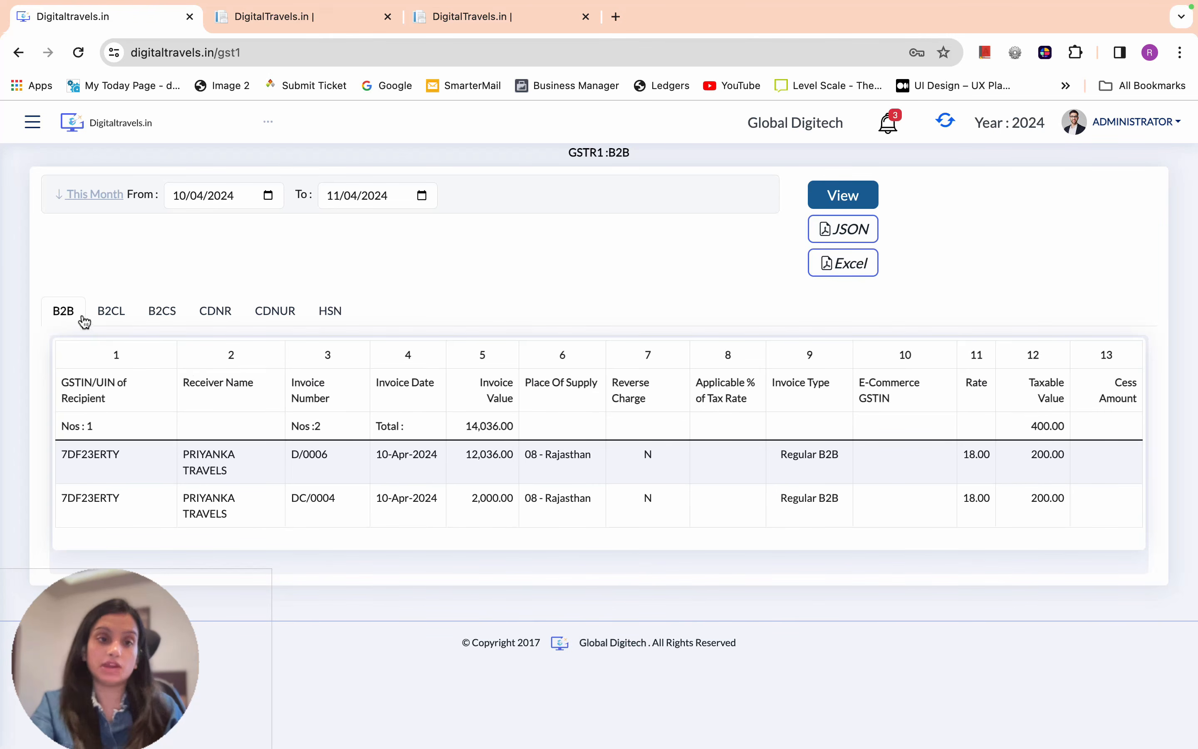
double_click(468, 455)
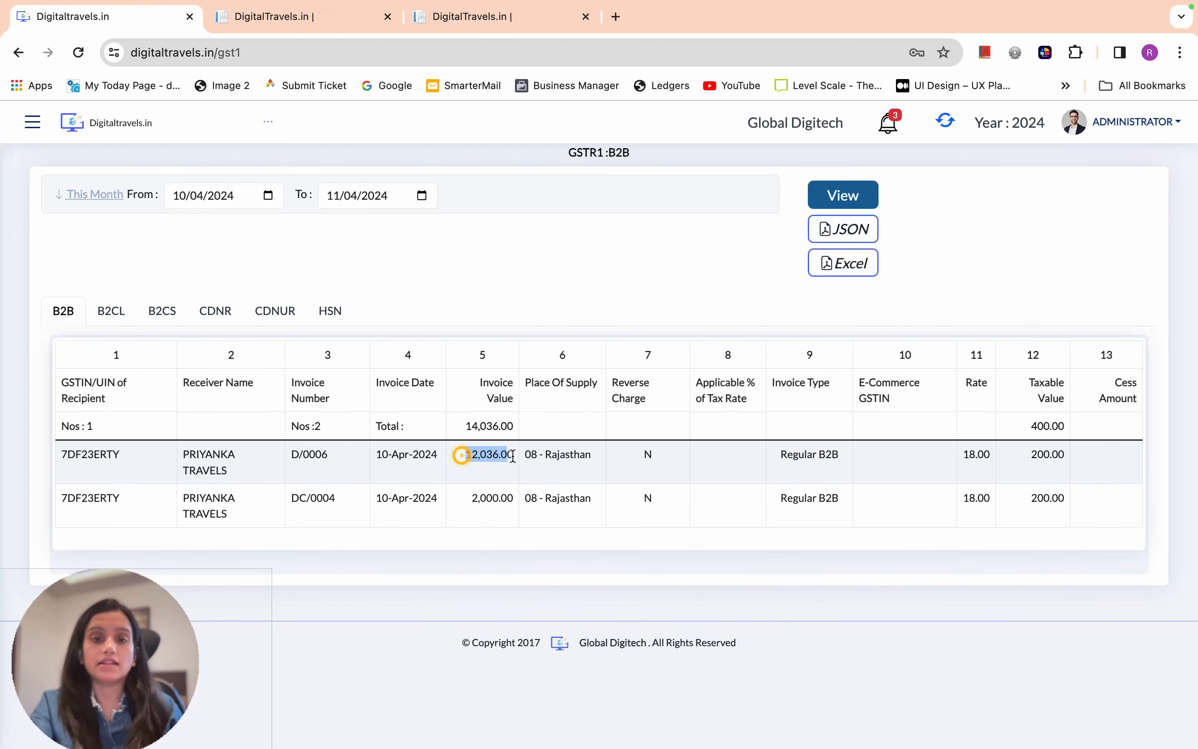
double_click(476, 498)
drag(1031, 454, 1065, 500)
click(478, 312)
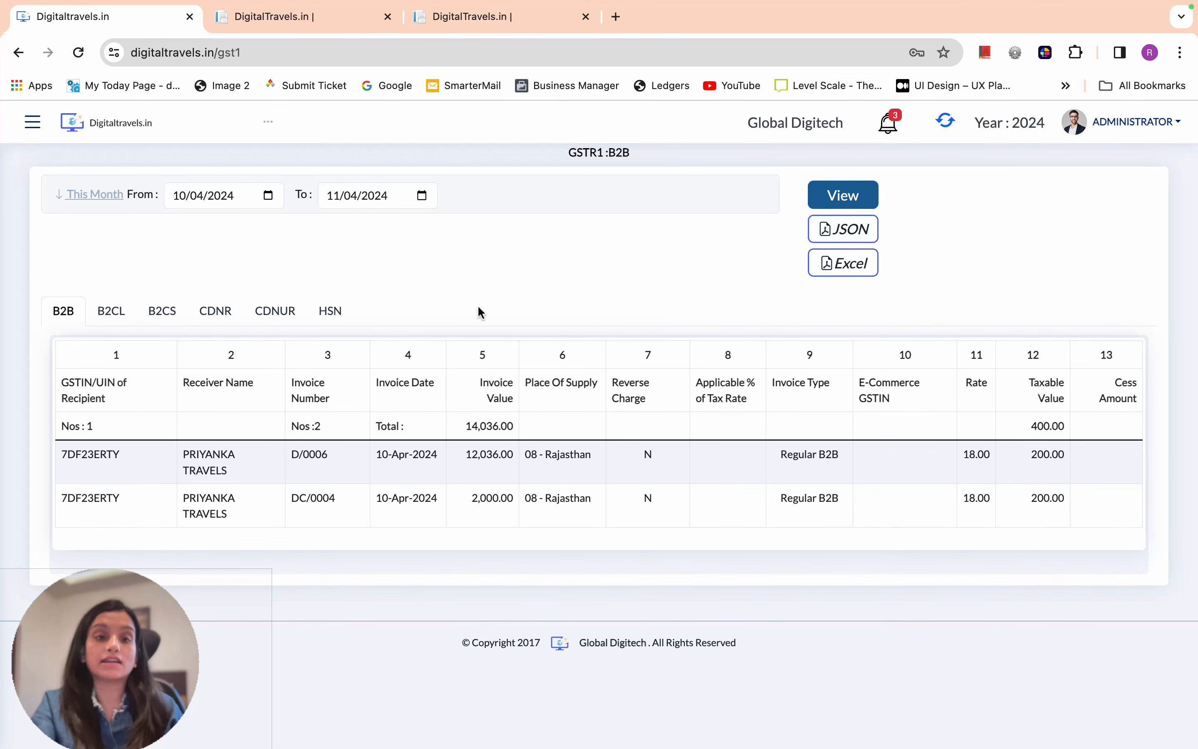
Switch the GSTR1 report to the B2CS section and check the entry's type and taxable value
click(162, 311)
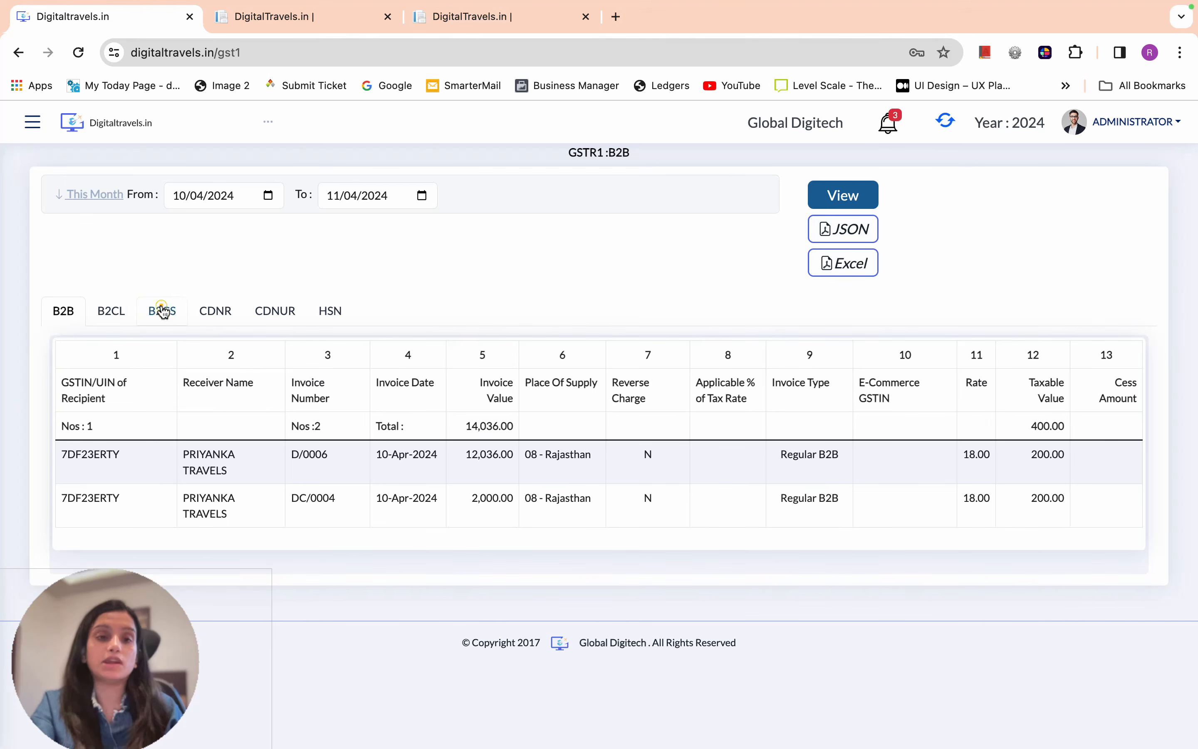
drag(65, 444, 82, 444)
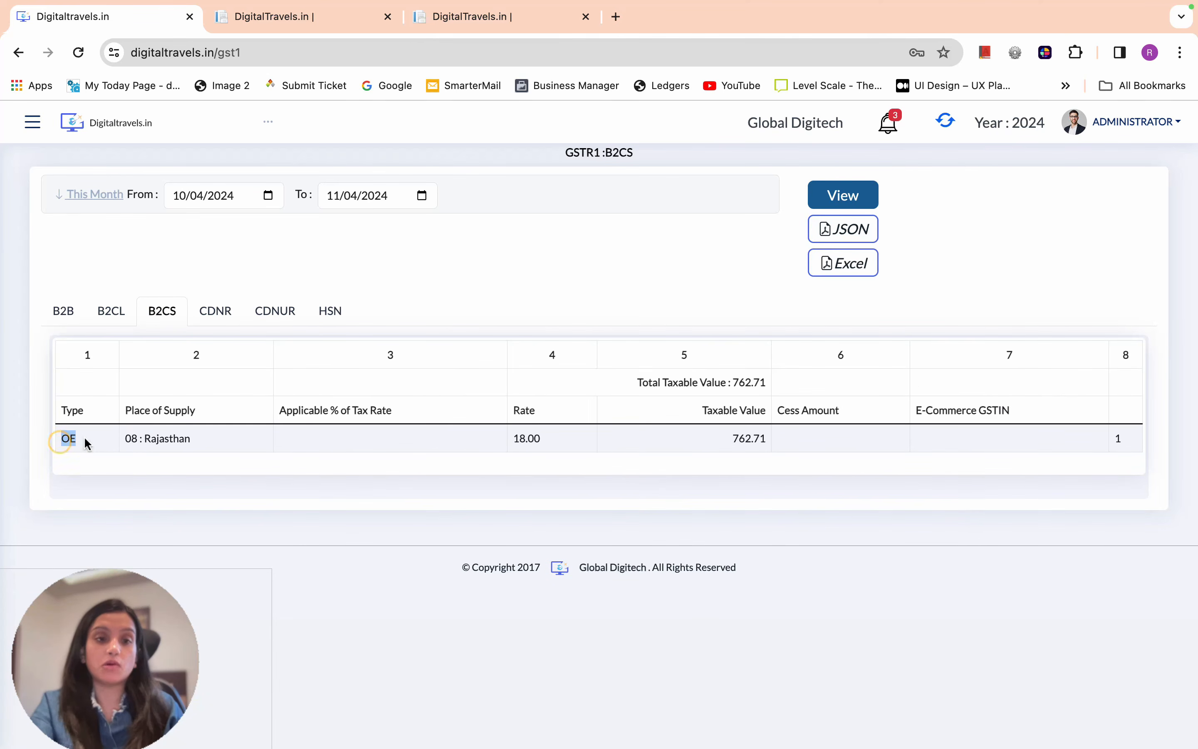
drag(731, 440, 768, 443)
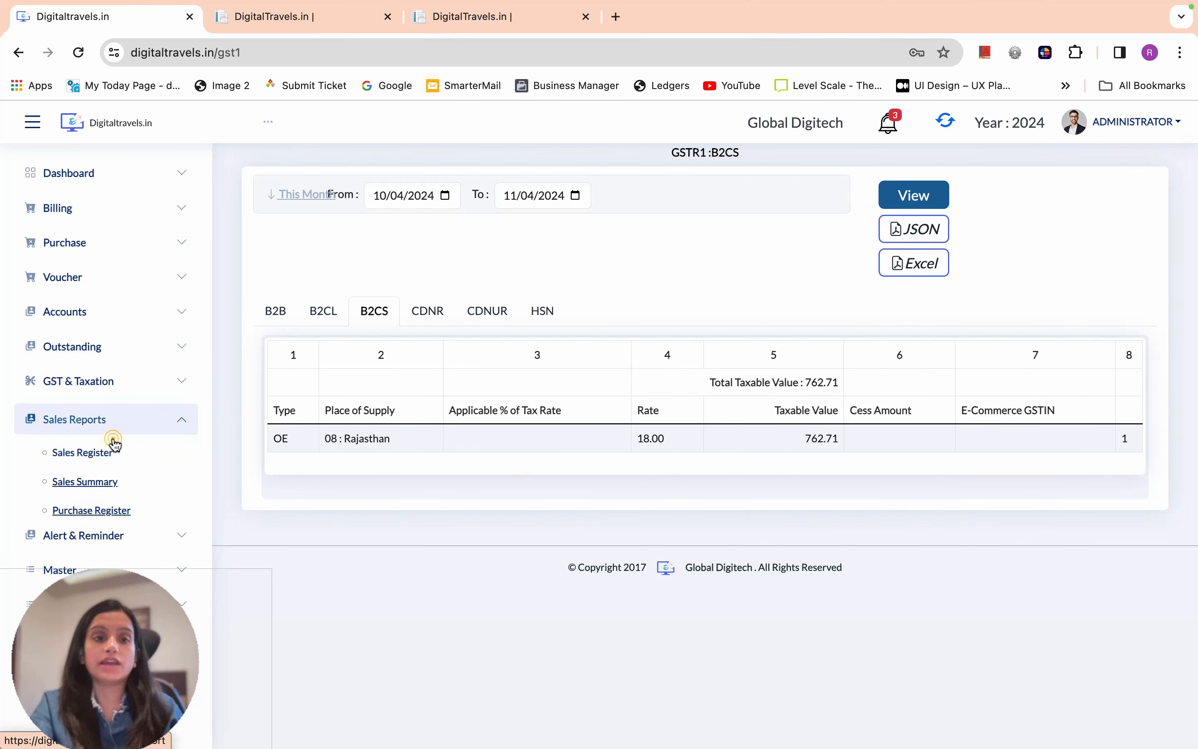
Open the sales register, review its bill type, state, transaction type and tax filters, and view the summary for 10/04/2024 to 11/04/2024
click(98, 452)
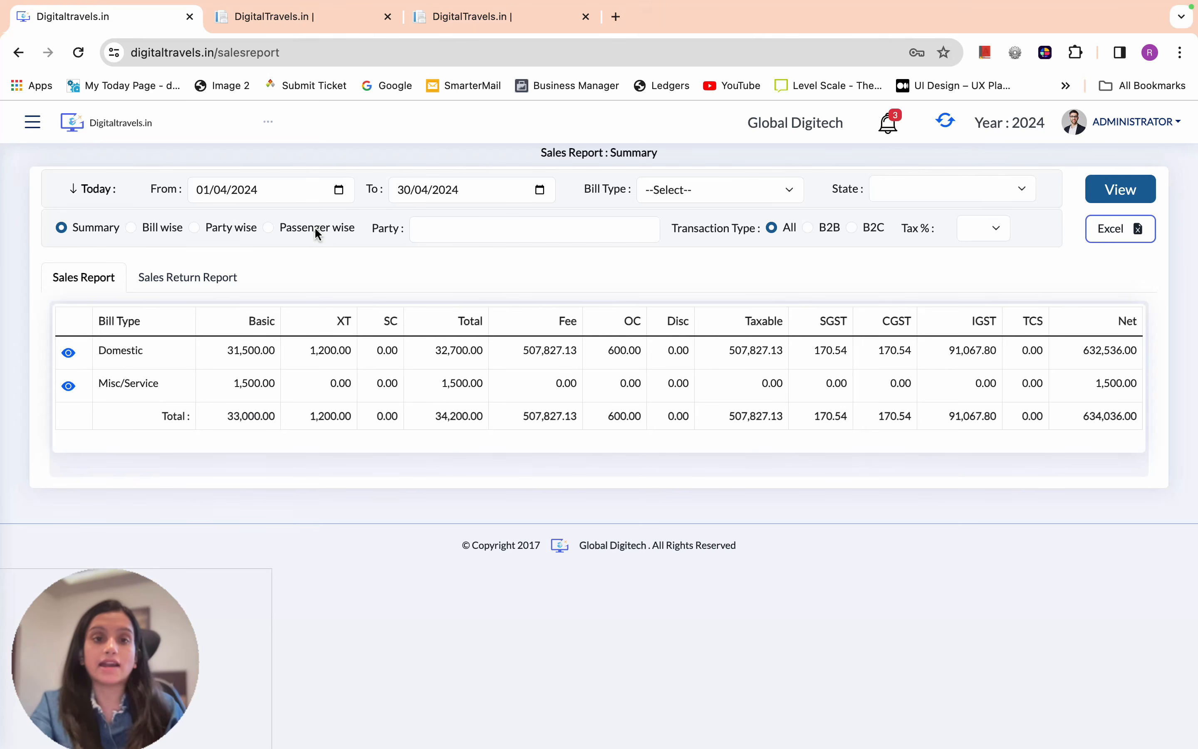
click(180, 276)
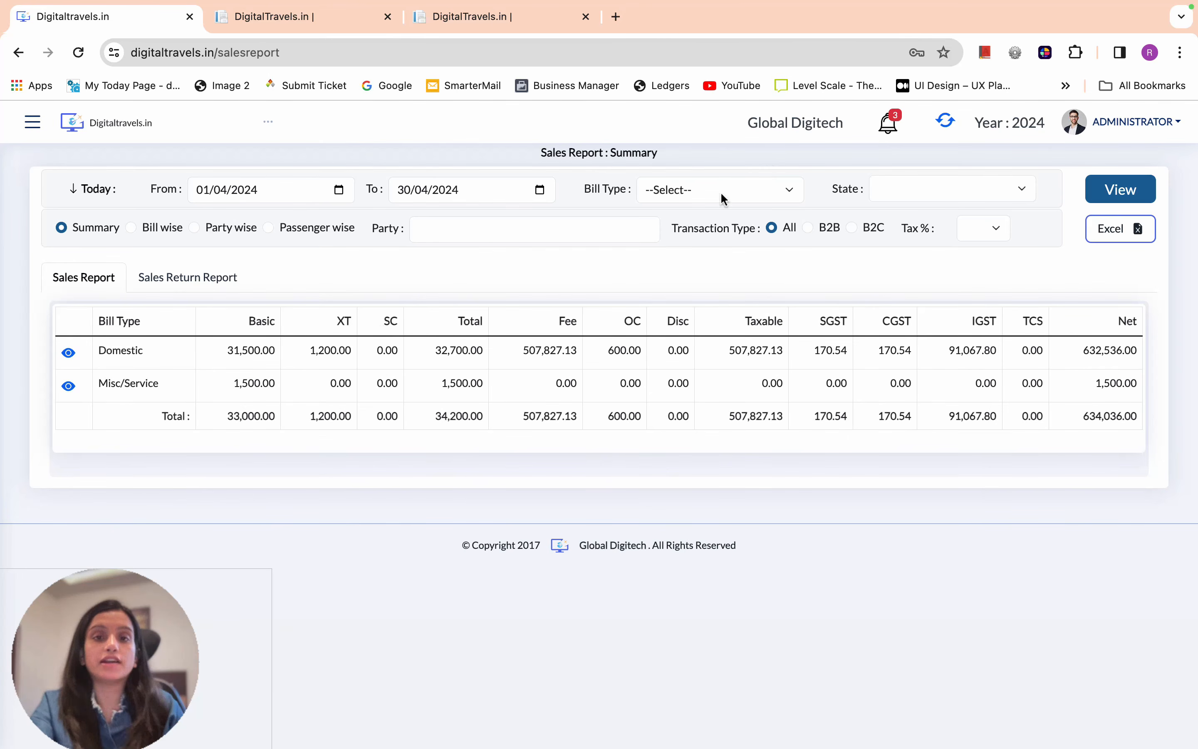
click(720, 193)
click(722, 194)
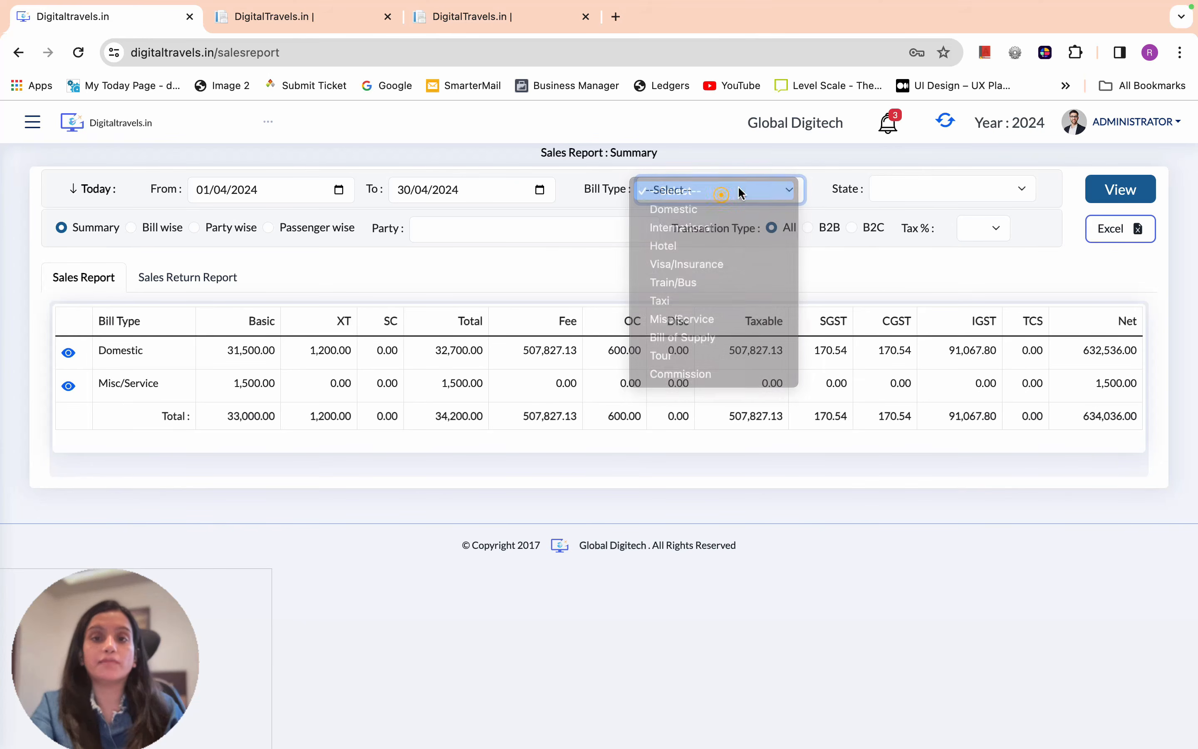
click(933, 188)
click(932, 187)
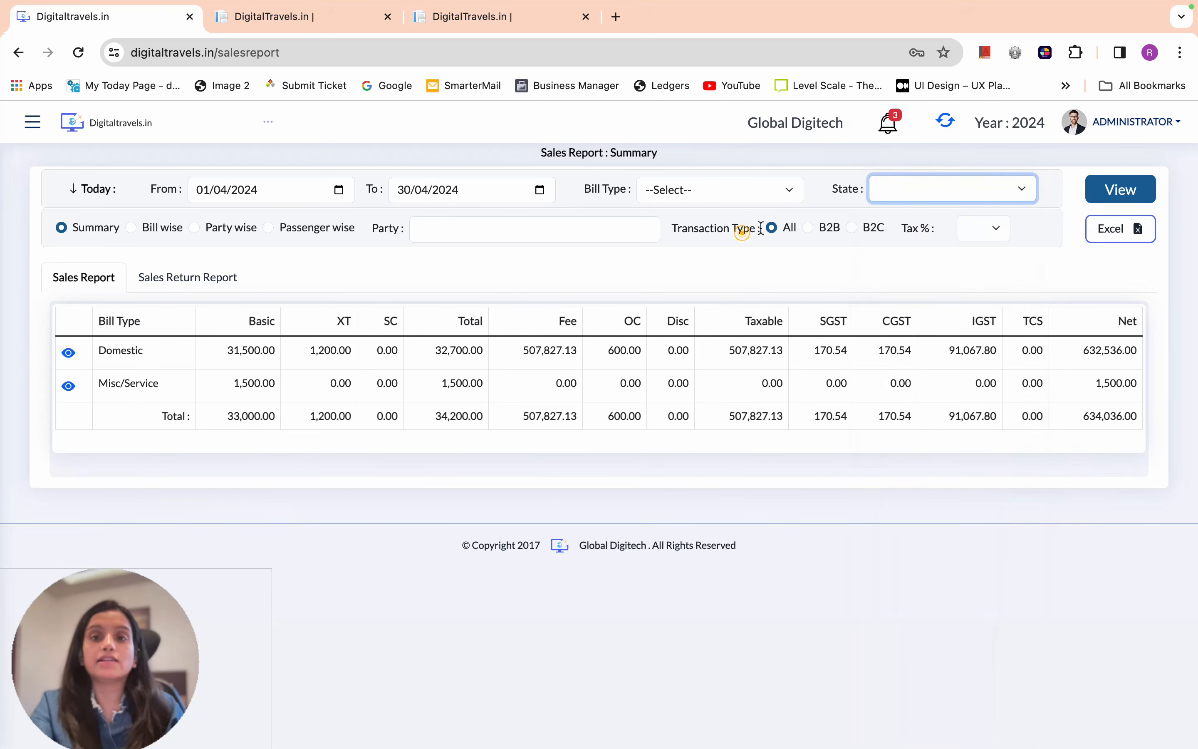
click(808, 229)
click(983, 228)
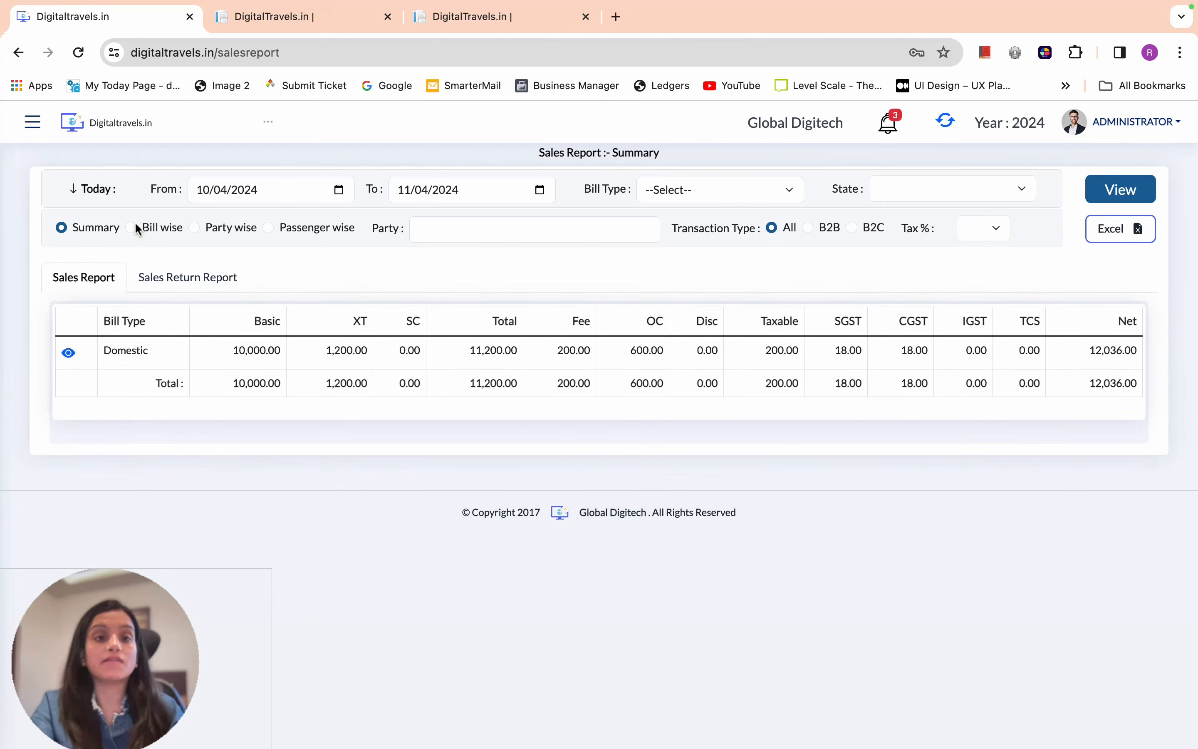
Examine the sales report bill wise, party wise and passenger wise
click(130, 226)
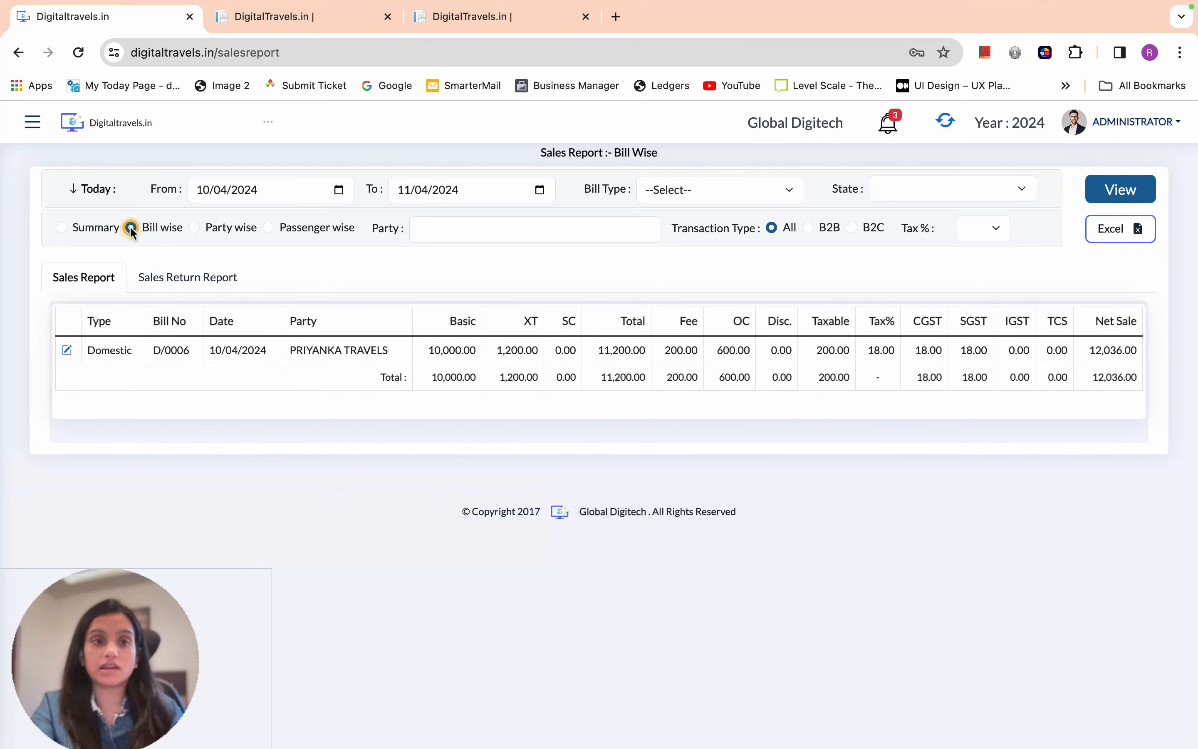
click(172, 335)
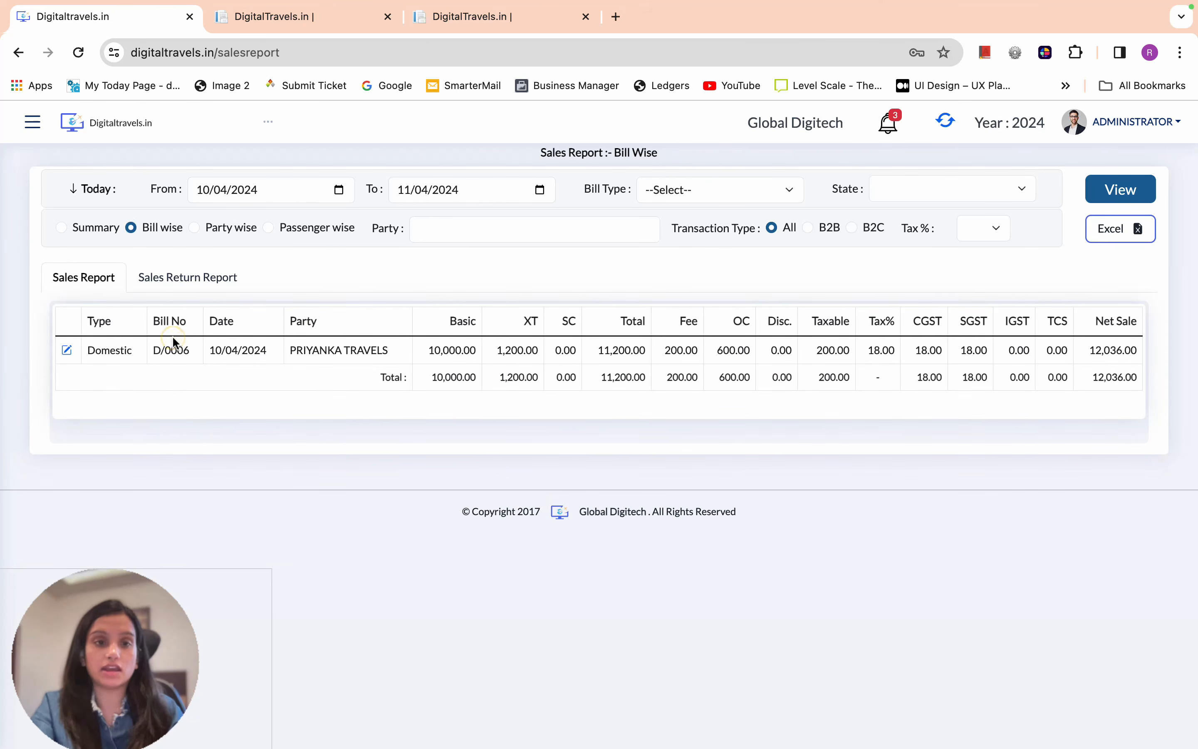
click(196, 227)
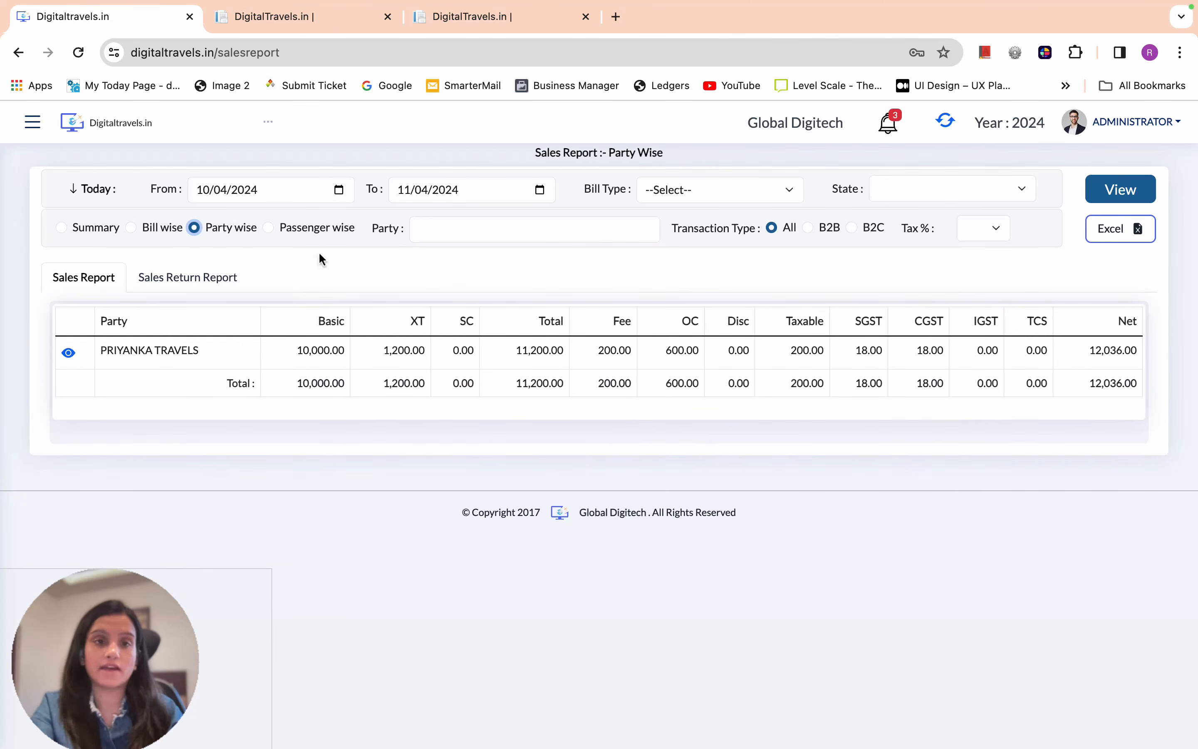
click(268, 229)
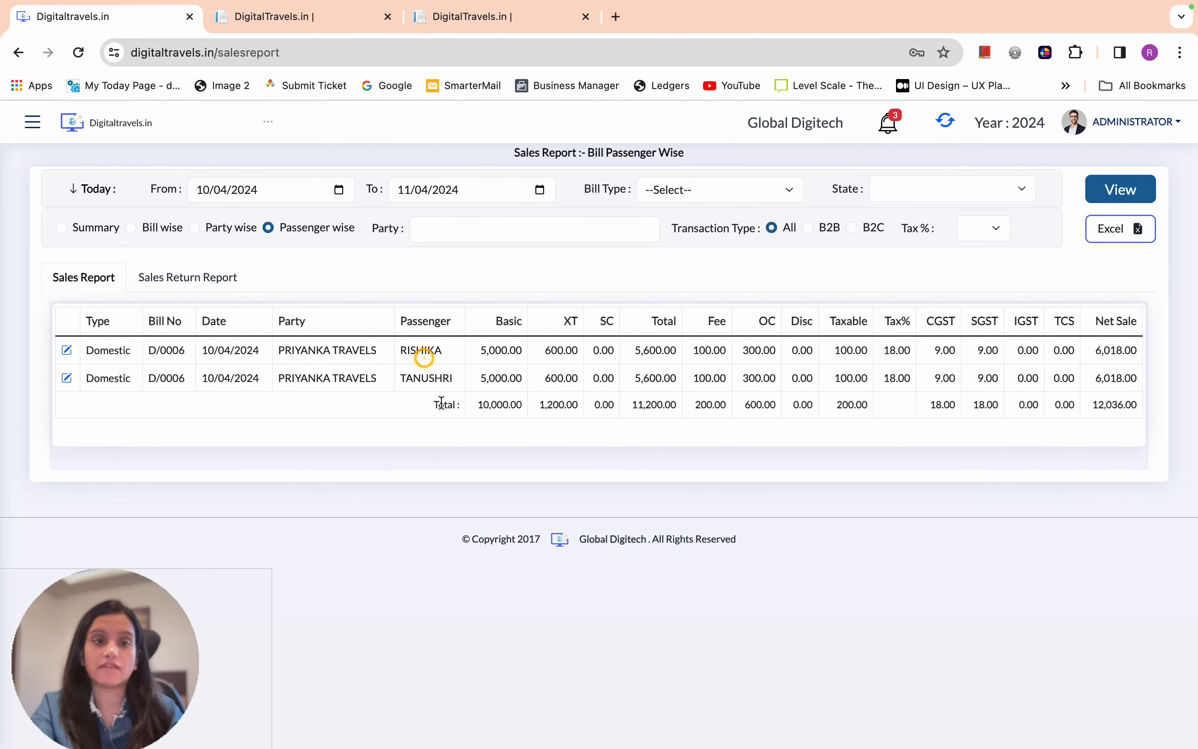
Return to the dashboard overview
click(34, 124)
click(94, 182)
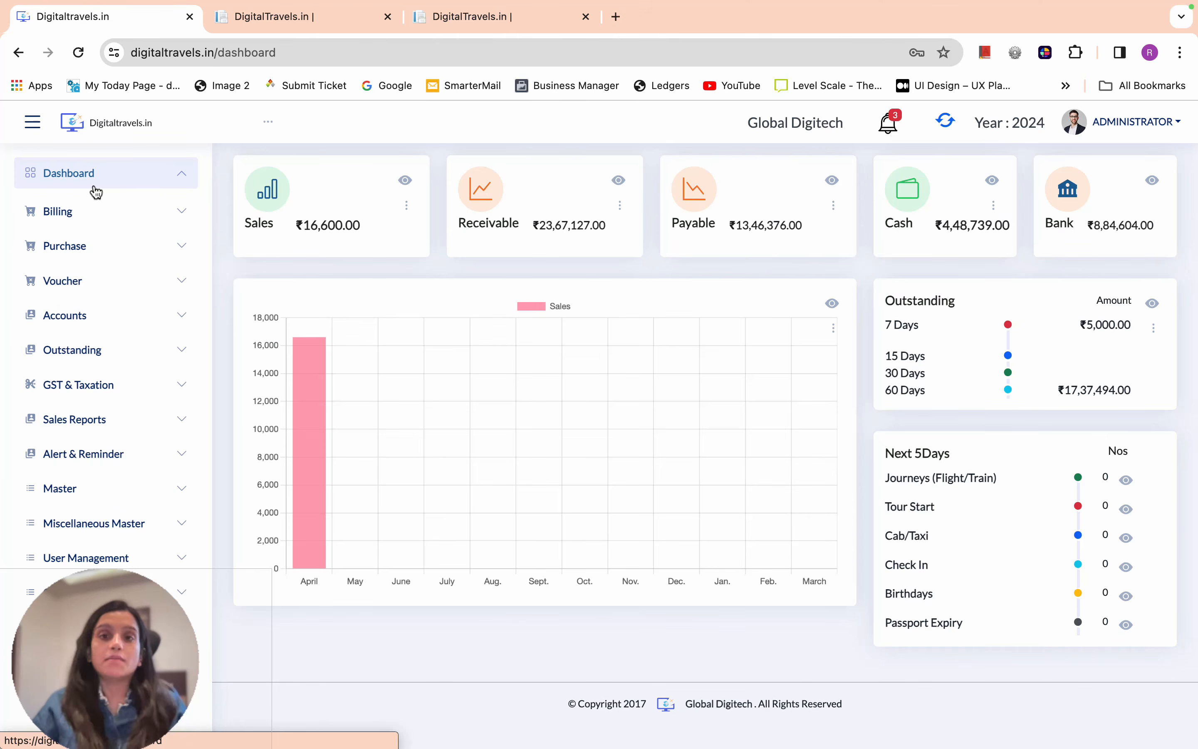